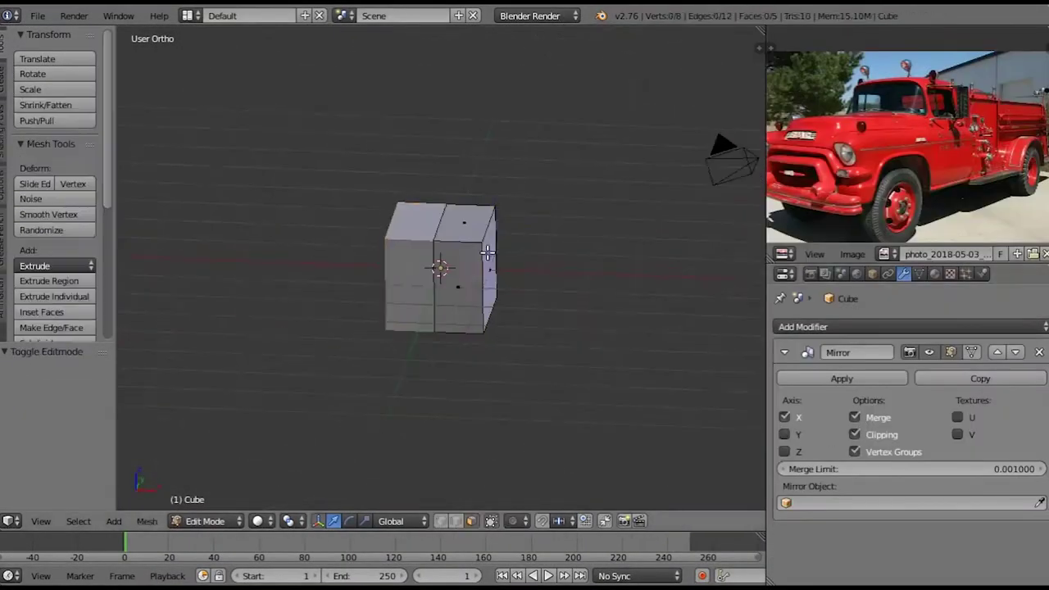
Extrude the cube's face outward to lengthen the mesh
middle_click_drag(457, 250, 439, 275)
left_click_drag(447, 281, 450, 285)
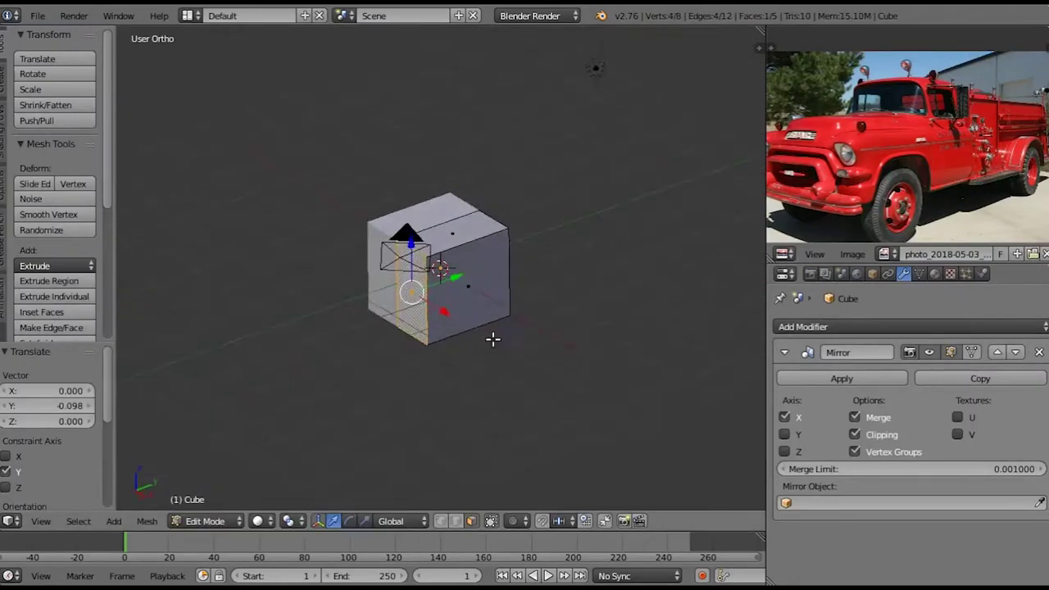
key("e")
left_click(460, 304)
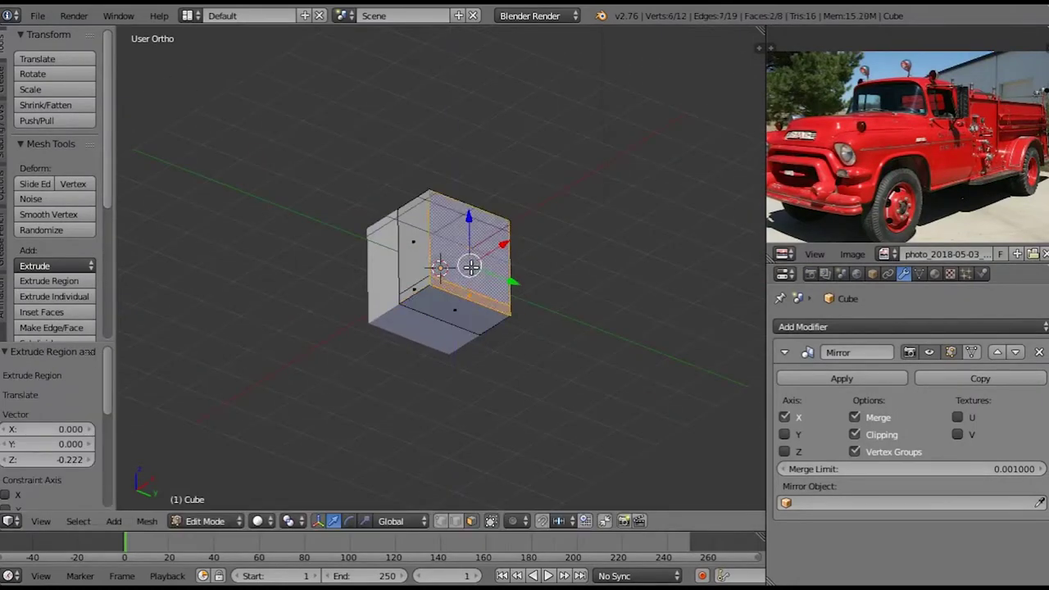
middle_click_drag(459, 304, 504, 391)
Add an edge loop across the block and select the end section
key("a")
left_click(477, 317)
mouse_move(477, 317)
middle_mouse_down()
mouse_move(497, 349)
mouse_move(517, 496)
middle_mouse_up()
key("a")
key("ctrl+KP_Add")
middle_click_drag(574, 323, 543, 344)
key("Tab")
key("Tab")
Move the left end face outward along Y to lengthen the body
middle_click_drag(434, 348, 464, 297)
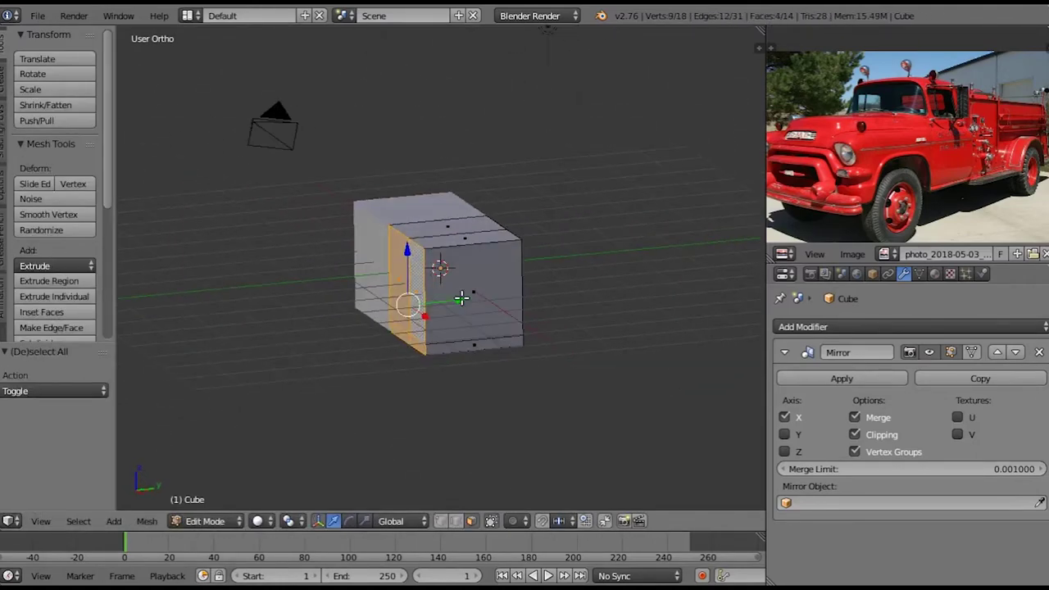
key("g")
key("y")
left_click(444, 307)
key("g")
left_click(282, 323)
key("a")
mouse_move(281, 323)
middle_mouse_down()
mouse_move(439, 348)
mouse_move(423, 330)
middle_mouse_up()
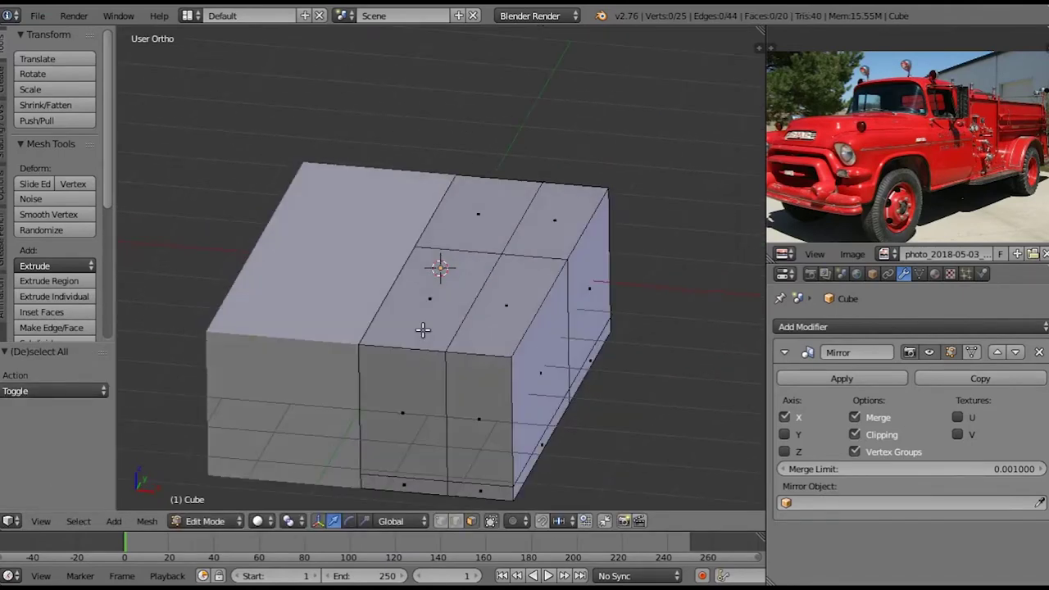
Knife-cut across the top of the block from the top corner
middle_click_drag(512, 273, 479, 327)
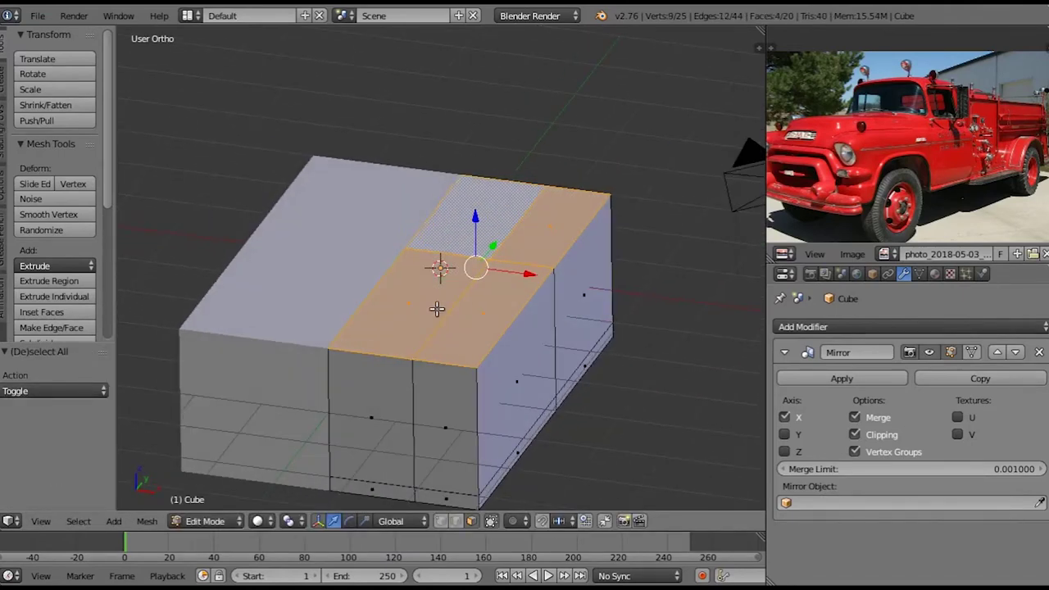
key("a")
middle_click_drag(494, 376, 528, 399)
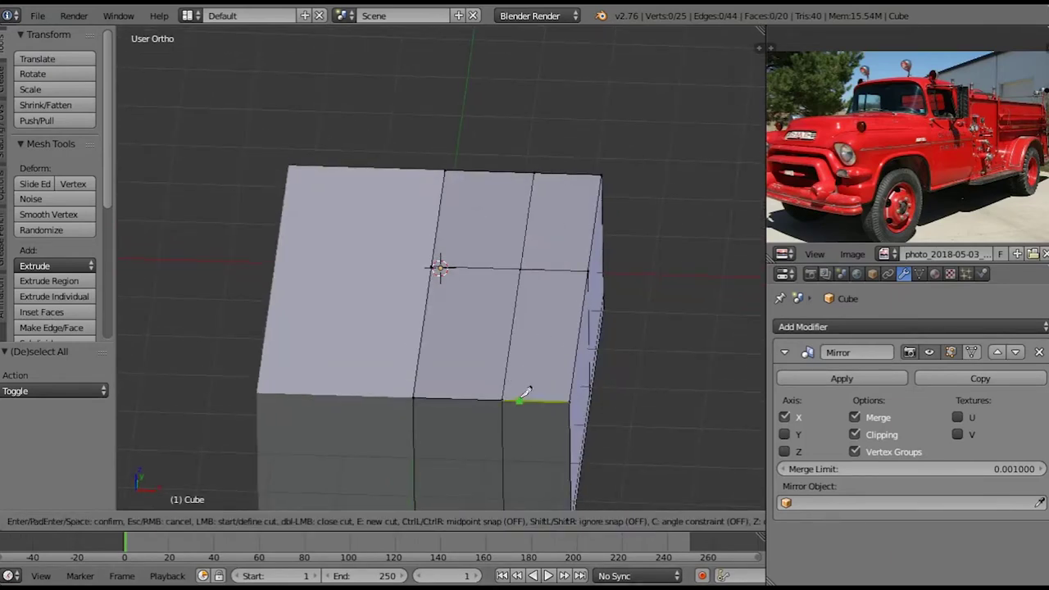
left_click(588, 174)
mouse_move(588, 174)
middle_mouse_down()
mouse_move(504, 356)
mouse_move(420, 305)
middle_mouse_up()
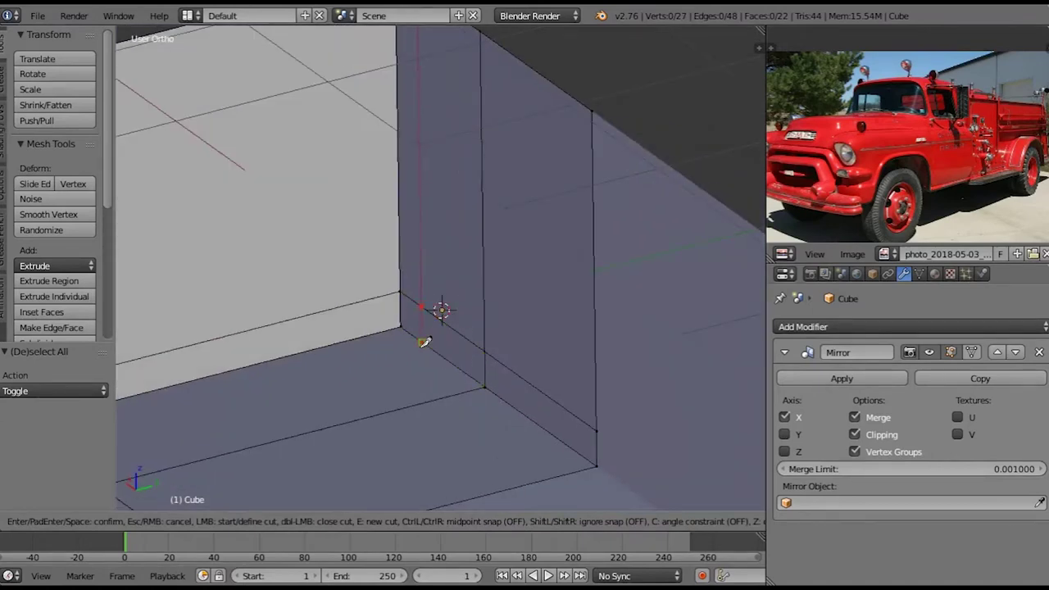
scroll(426, 337, "down", 4)
key("Return")
Extrude the front top faces upward into a raised hood step, then check it in side wireframe view
mouse_move(360, 383)
middle_mouse_down()
mouse_move(499, 300)
mouse_move(492, 268)
middle_mouse_up()
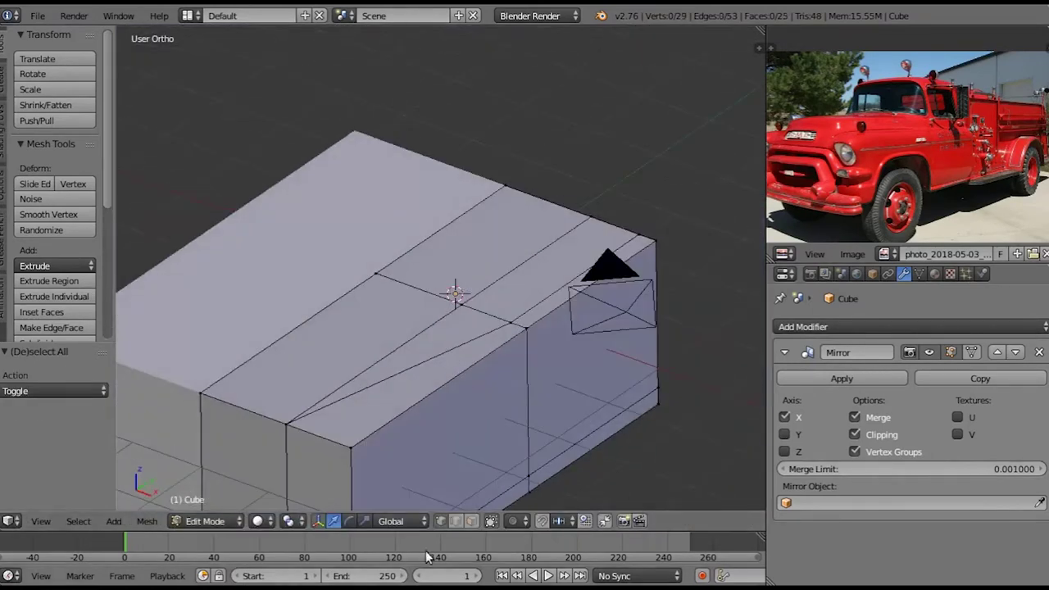
right_click(369, 333, "shift")
key("e")
left_click(457, 312)
key("a")
scroll(476, 293, "down", 5)
mouse_move(457, 311)
middle_mouse_down()
mouse_move(481, 282)
mouse_move(459, 289)
middle_mouse_up()
scroll(457, 307, "up", 5)
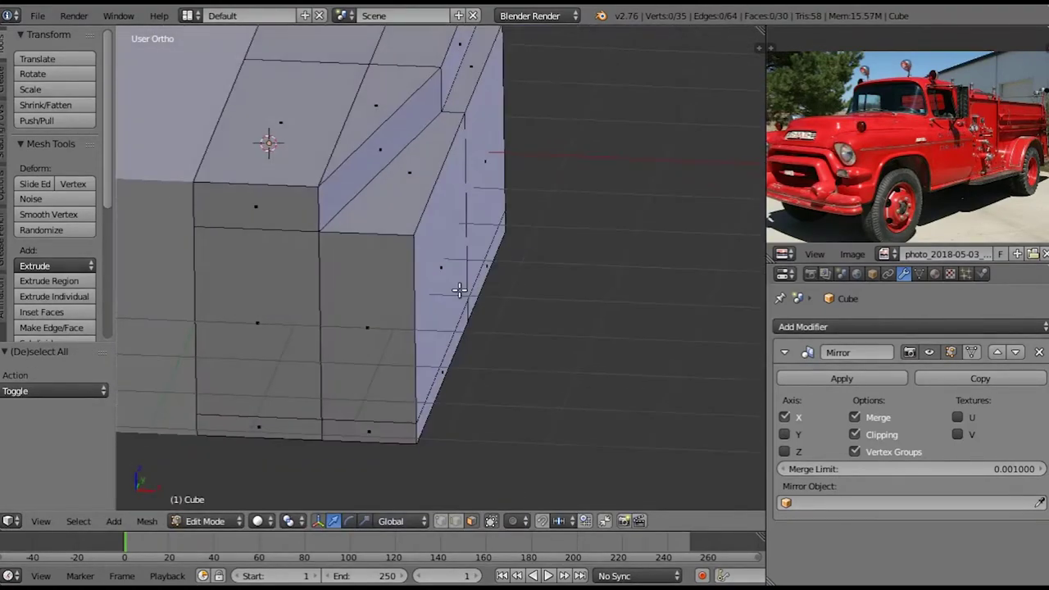
key("a")
mouse_move(425, 151)
middle_mouse_down()
mouse_move(432, 178)
mouse_move(363, 194)
mouse_move(328, 267)
mouse_move(225, 307)
middle_mouse_up()
key("KP_3")
key("z")
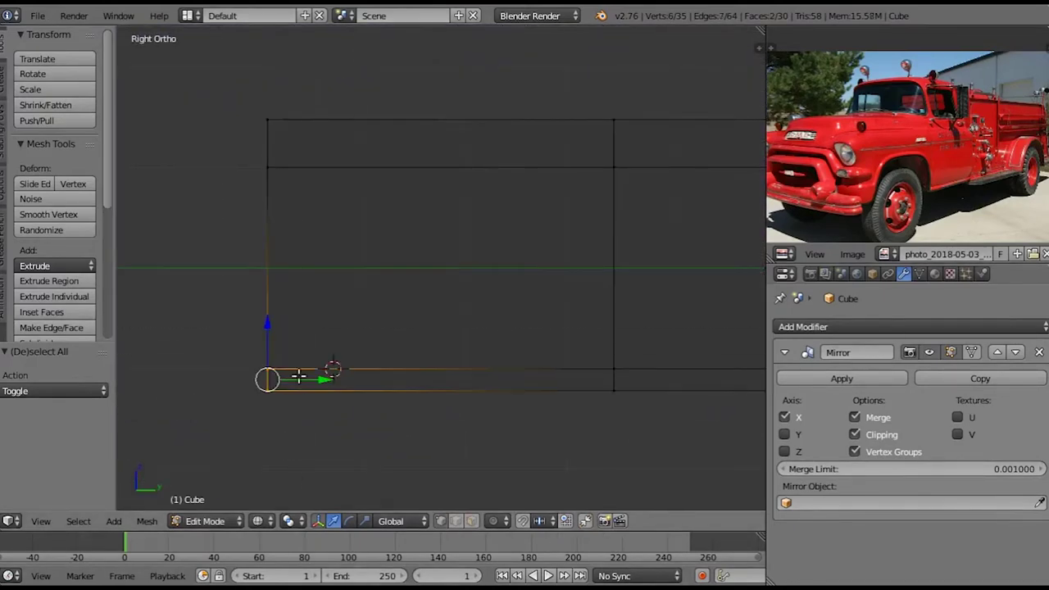
Shrink a side face of the hood and delete it to open a hole
left_click(351, 376)
key("z")
right_click(270, 129)
mouse_move(281, 293)
middle_mouse_down()
mouse_move(271, 131)
mouse_move(274, 251)
mouse_move(297, 292)
middle_mouse_up()
left_click(471, 521)
scroll(385, 423, "down", 1, "ctrl")
right_click(288, 309)
key("KP_Decimal")
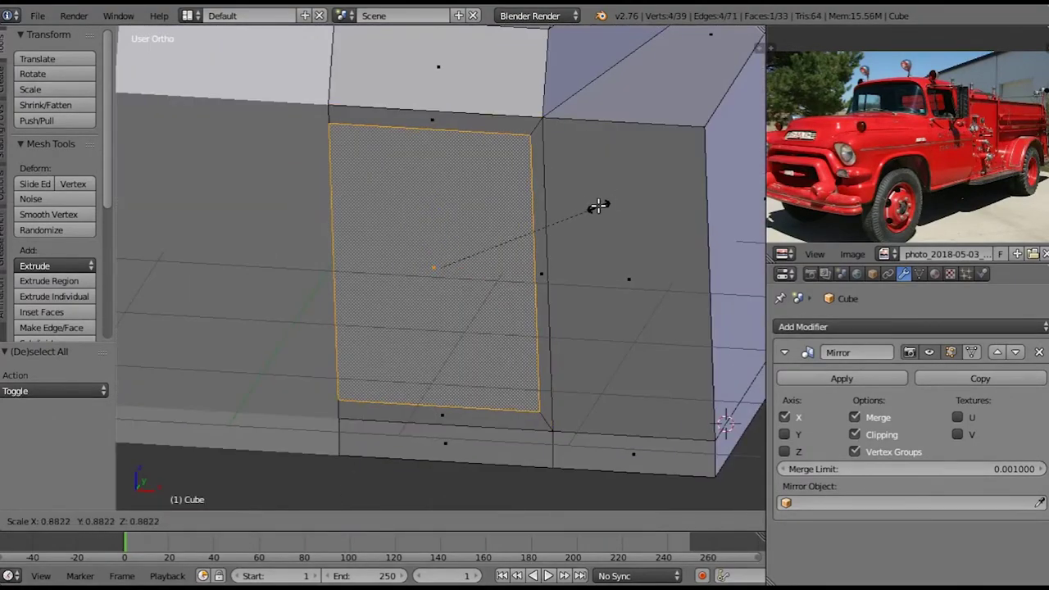
left_click(598, 205)
key("x")
left_click(565, 209)
middle_click_drag(566, 209, 520, 265)
scroll(492, 328, "down", 3)
mouse_move(484, 393)
middle_mouse_down()
mouse_move(447, 341)
mouse_move(438, 361)
mouse_move(459, 304)
mouse_move(467, 385)
middle_mouse_up()
Subdivide the bottom edge of the body side
right_click(466, 360)
key("shift+s")
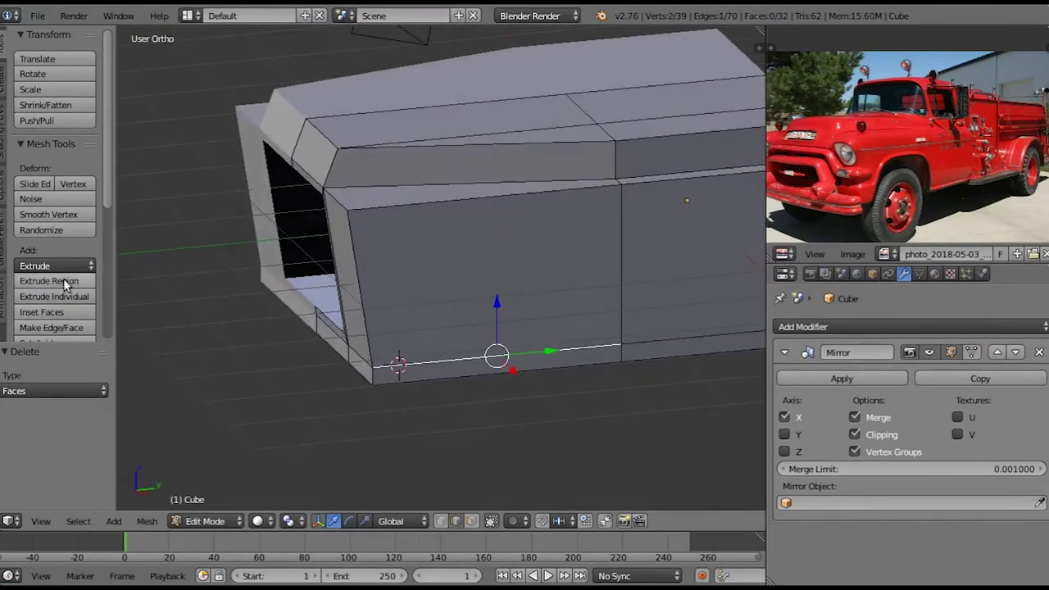
scroll(67, 283, "down", 2)
left_click(67, 280)
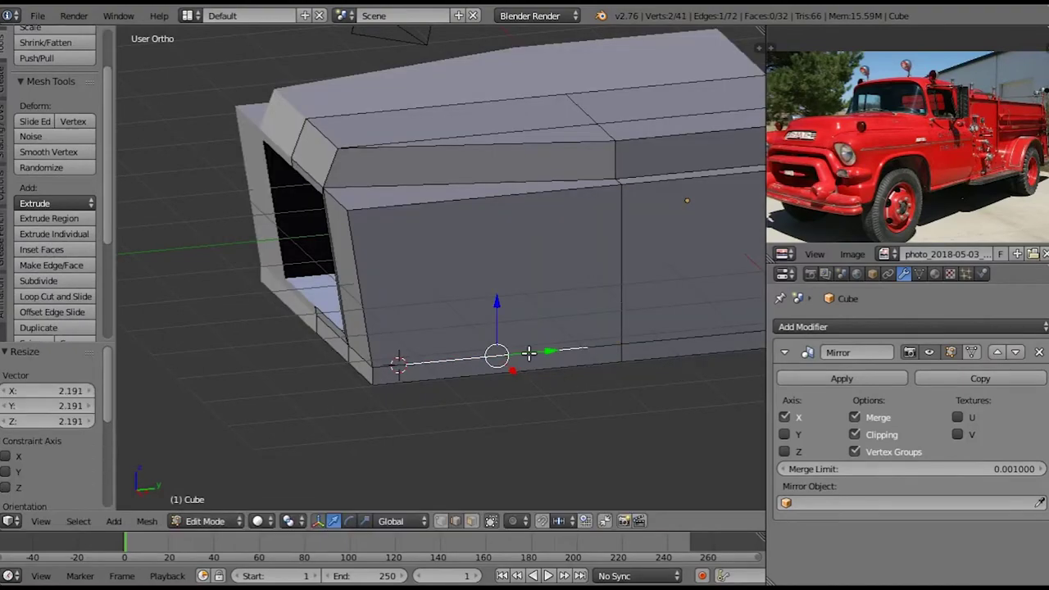
middle_click_drag(529, 352, 457, 339)
key("z")
scroll(419, 440, "up", 3)
Knife-cut a trapezoid wheel-arch outline from a bottom-edge vertex
key("a")
right_click(473, 283)
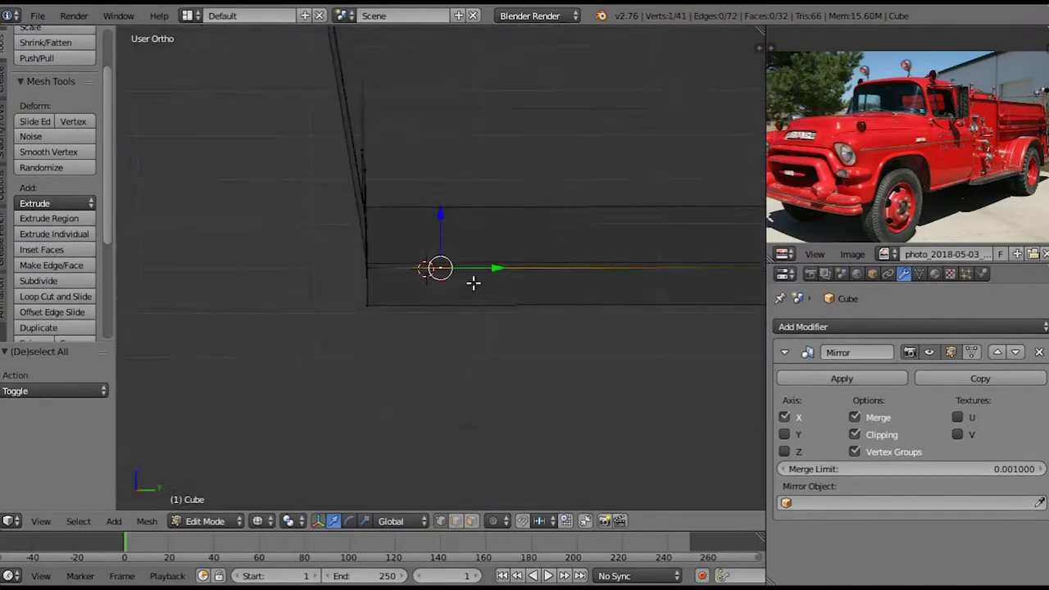
key("z")
mouse_move(438, 304)
middle_mouse_down()
mouse_move(527, 292)
mouse_move(487, 341)
middle_mouse_up()
key("a")
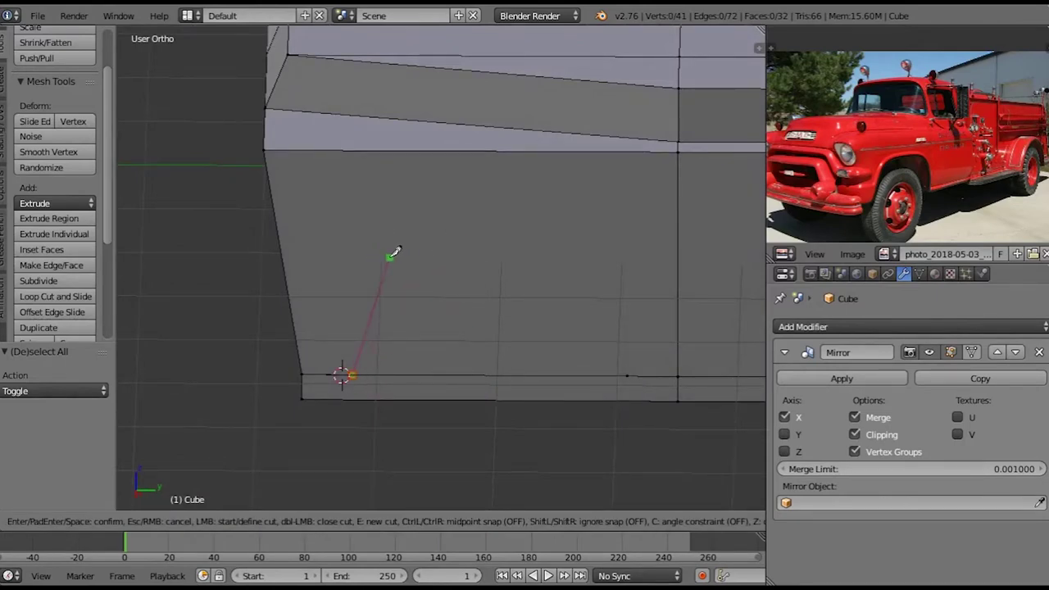
key("Return")
Subdivide the edges of the new trapezoid
middle_click_drag(638, 312, 468, 351)
scroll(454, 351, "up", 4)
right_click(410, 296)
left_click(39, 280)
Subdivide the trapezoid and delete its faces to leave a hole
left_click(90, 390)
middle_click_drag(410, 359, 447, 355)
key("x")
left_click(447, 271)
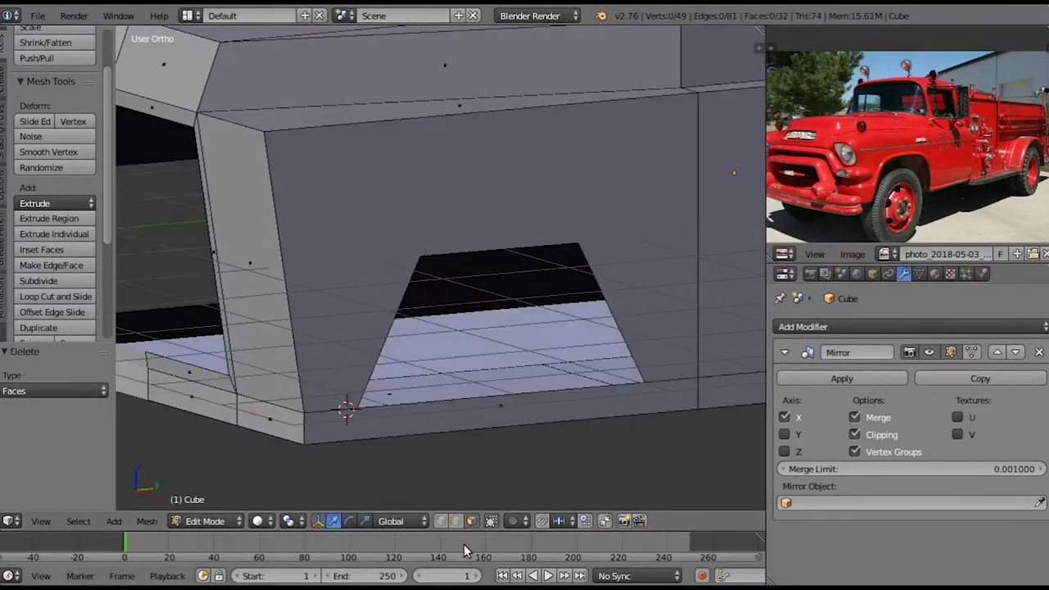
middle_click_drag(464, 497, 402, 450)
middle_click_drag(599, 397, 637, 386)
Scale the patch slightly larger and raise the arch's top edge along Z
key("s")
left_click(423, 296)
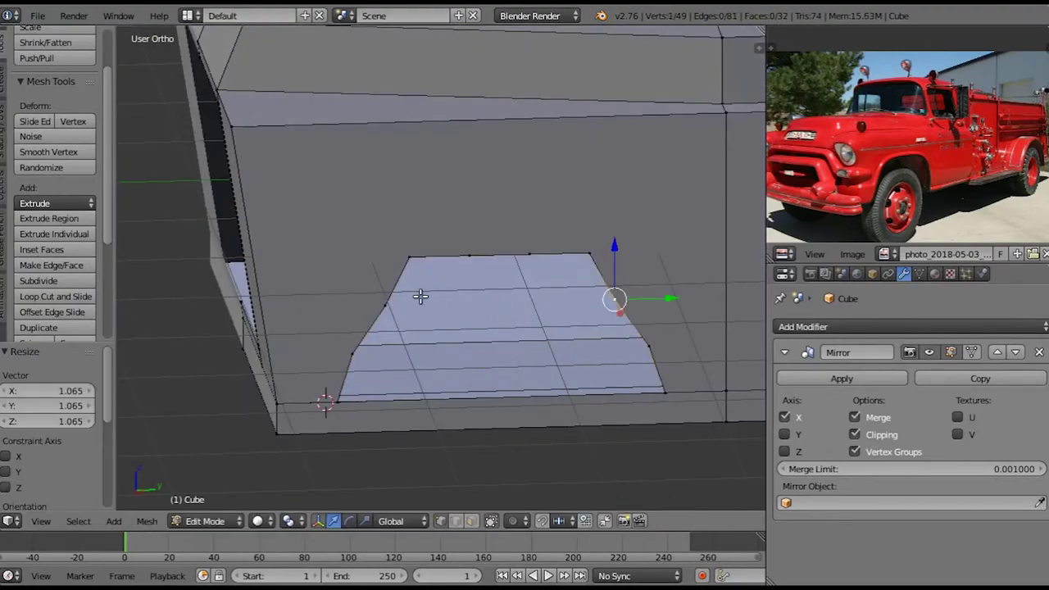
left_click(499, 212)
mouse_move(498, 212)
middle_mouse_down()
mouse_move(515, 314)
mouse_move(587, 250)
mouse_move(586, 271)
mouse_move(494, 178)
mouse_move(460, 262)
middle_mouse_up()
key("g")
key("z")
left_click(494, 178)
key("a")
Scale the arch vertices to round the opening
left_click(672, 264)
key("a")
middle_click_drag(496, 204, 379, 295)
right_click(379, 295)
left_click(583, 348)
key("a")
mouse_move(582, 348)
middle_mouse_down()
mouse_move(516, 305)
mouse_move(660, 345)
mouse_move(511, 377)
middle_mouse_up()
scroll(511, 377, "down", 4)
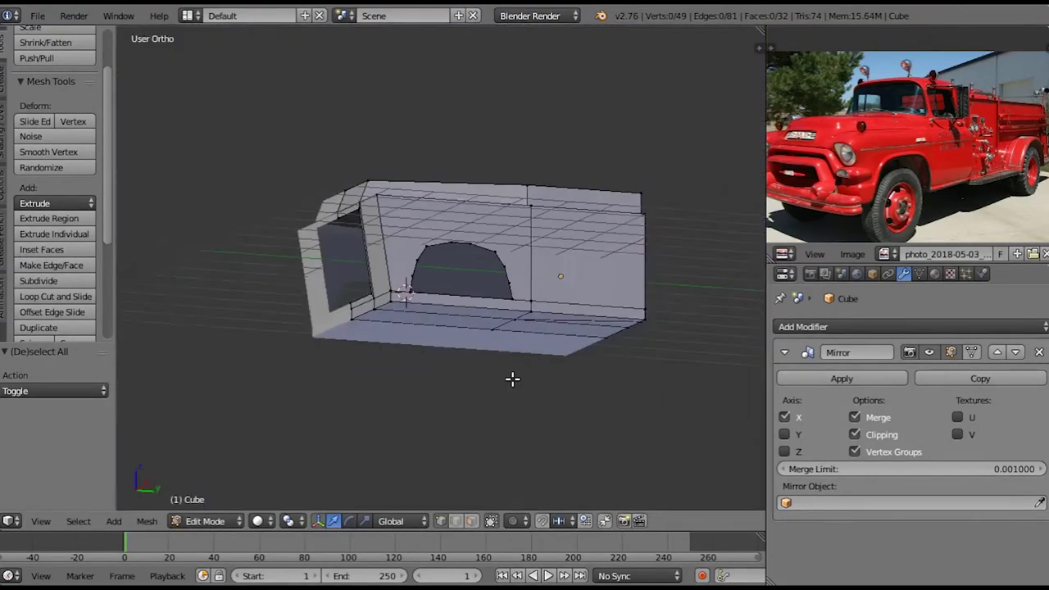
scroll(518, 389, "up", 4)
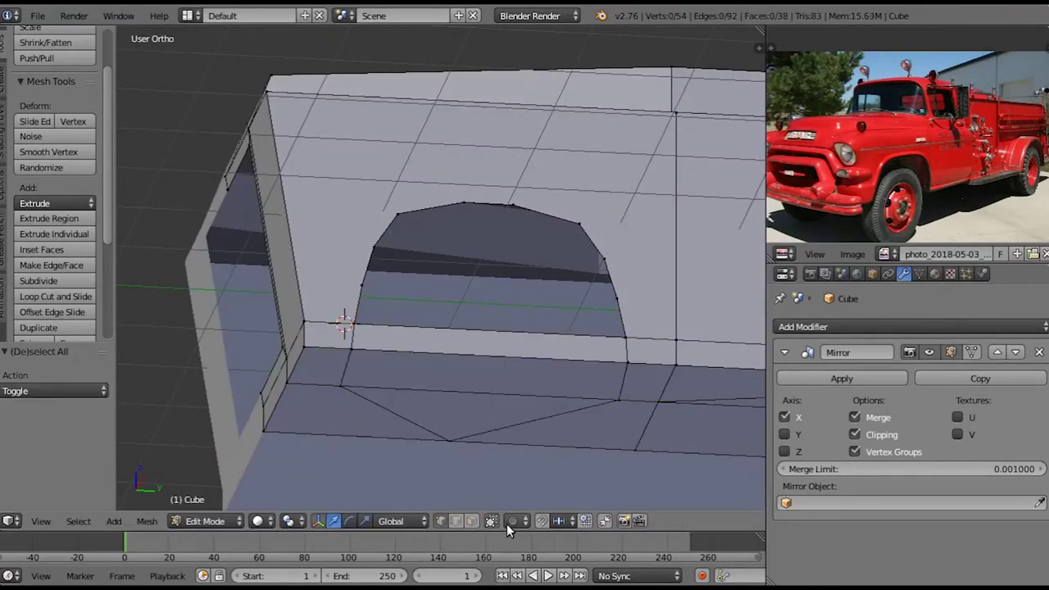
Delete the lip faces under the arch and fill new geometry between the vertices
right_click(491, 343)
middle_click_drag(492, 343, 406, 493)
key("x")
left_click(406, 492)
middle_click_drag(495, 390, 459, 353)
key("f")
key("a")
Select the arch rim loop and extrude it inward along X
mouse_move(574, 360)
middle_mouse_down()
mouse_move(604, 380)
mouse_move(609, 270)
middle_mouse_up()
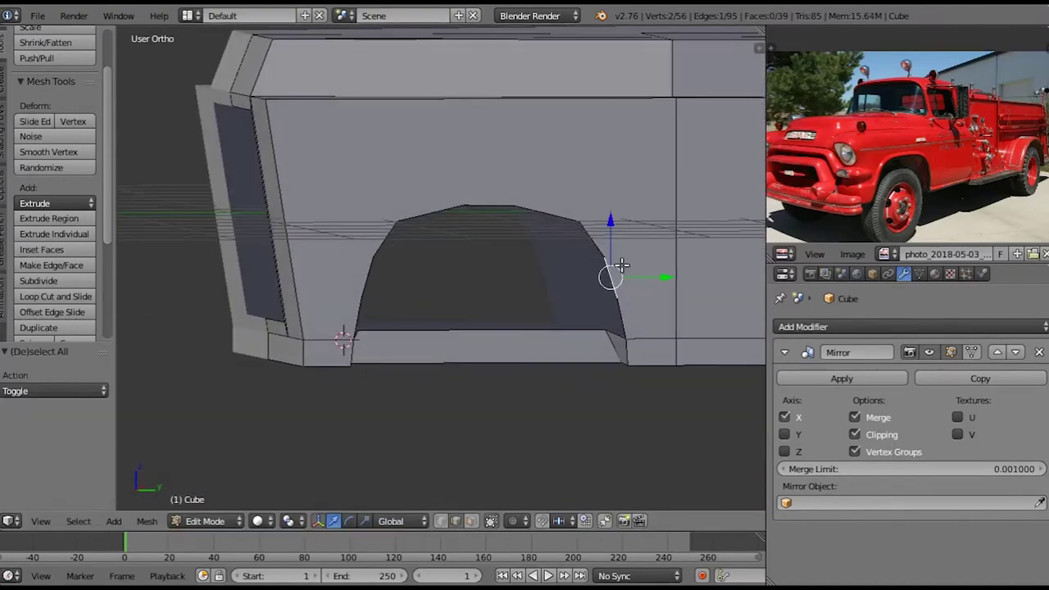
key("z")
right_click(363, 323, "ctrl")
key("z")
key("e")
key("x")
left_click(522, 305)
mouse_move(522, 305)
middle_mouse_down()
mouse_move(384, 286)
mouse_move(403, 282)
mouse_move(367, 246)
middle_mouse_up()
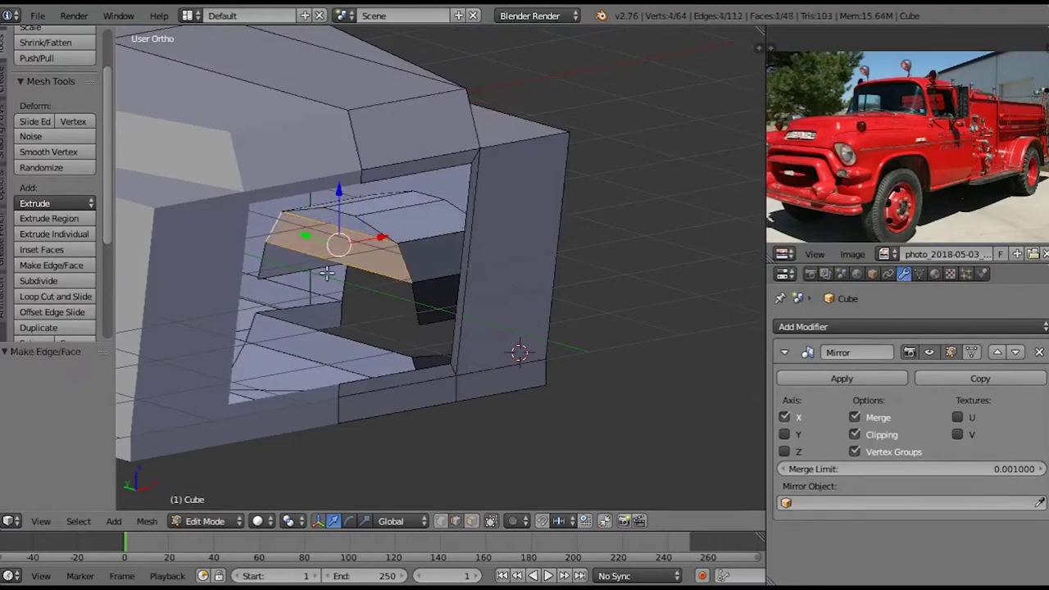
mouse_move(307, 291)
middle_mouse_down()
mouse_move(487, 375)
mouse_move(363, 352)
middle_mouse_up()
Fill faces inside the wheel well
key("f")
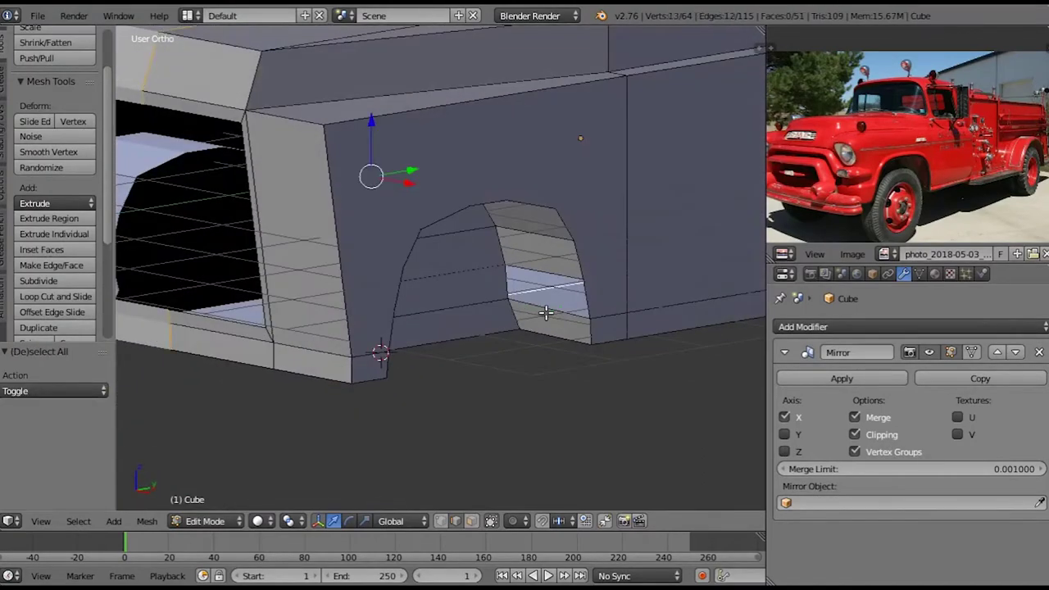
key("a")
scroll(434, 262, "up", 3)
scroll(433, 262, "down", 4)
mouse_move(434, 262)
middle_mouse_down()
mouse_move(412, 352)
mouse_move(484, 298)
mouse_move(481, 367)
middle_mouse_up()
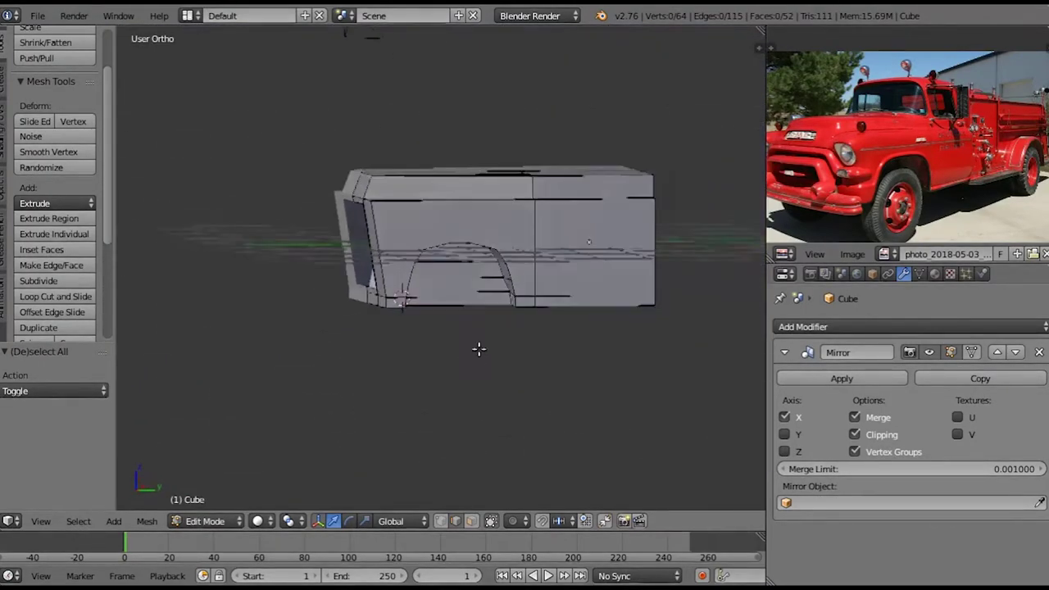
mouse_move(396, 353)
middle_mouse_down()
mouse_move(422, 309)
mouse_move(492, 295)
mouse_move(459, 328)
middle_mouse_up()
Select the stray faces along the arch sides and delete them
right_click(421, 309, "alt")
scroll(565, 293, "up", 2)
scroll(459, 328, "up", 3)
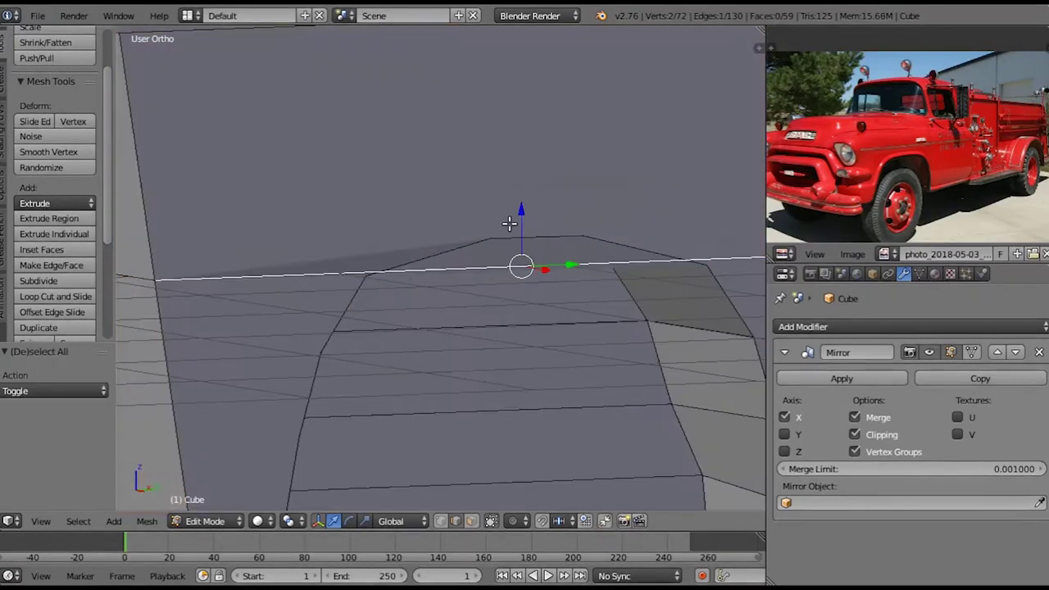
scroll(457, 429, "down", 3)
key("x")
left_click(368, 285)
key("a")
scroll(368, 285, "down", 3)
scroll(403, 298, "down", 3)
mouse_move(402, 297)
middle_mouse_down()
mouse_move(554, 313)
mouse_move(459, 393)
mouse_move(426, 442)
mouse_move(574, 328)
mouse_move(653, 243)
mouse_move(557, 197)
middle_mouse_up()
scroll(426, 447, "up", 2)
scroll(426, 452, "up", 2)
Extrude and move vertices, then fill new faces across the gaps beside the arch
key("a")
key("f")
key("g")
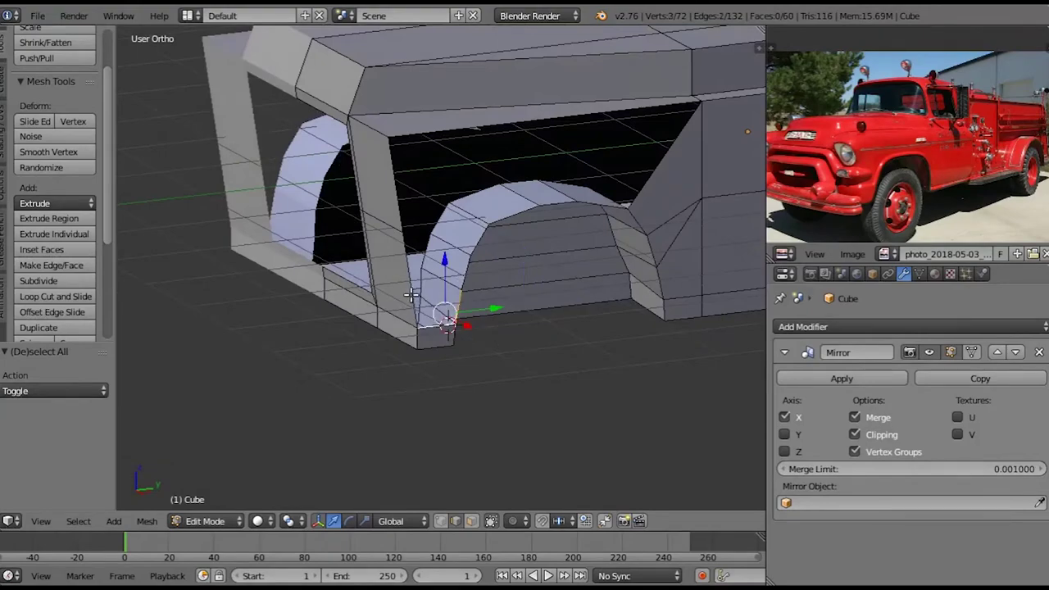
key("f")
middle_click_drag(410, 300, 430, 270)
mouse_move(402, 213)
middle_mouse_down()
mouse_move(508, 218)
mouse_move(421, 183)
mouse_move(591, 209)
middle_mouse_up()
key("f")
key("f")
key("a")
mouse_move(485, 233)
middle_mouse_down()
mouse_move(445, 232)
mouse_move(475, 235)
mouse_move(481, 269)
middle_mouse_up()
scroll(481, 270, "up", 4)
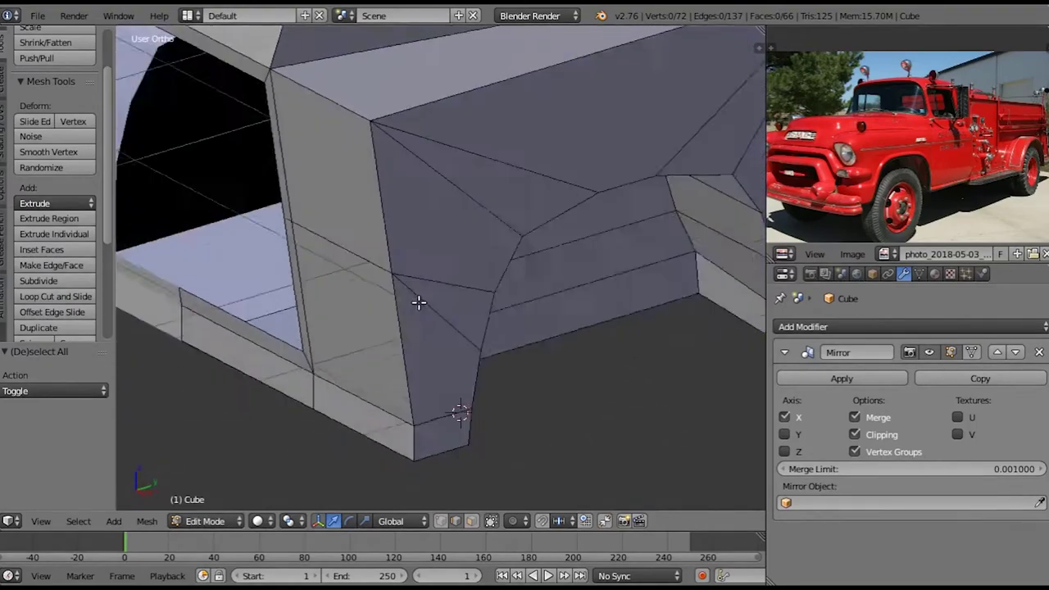
scroll(422, 301, "up", 1)
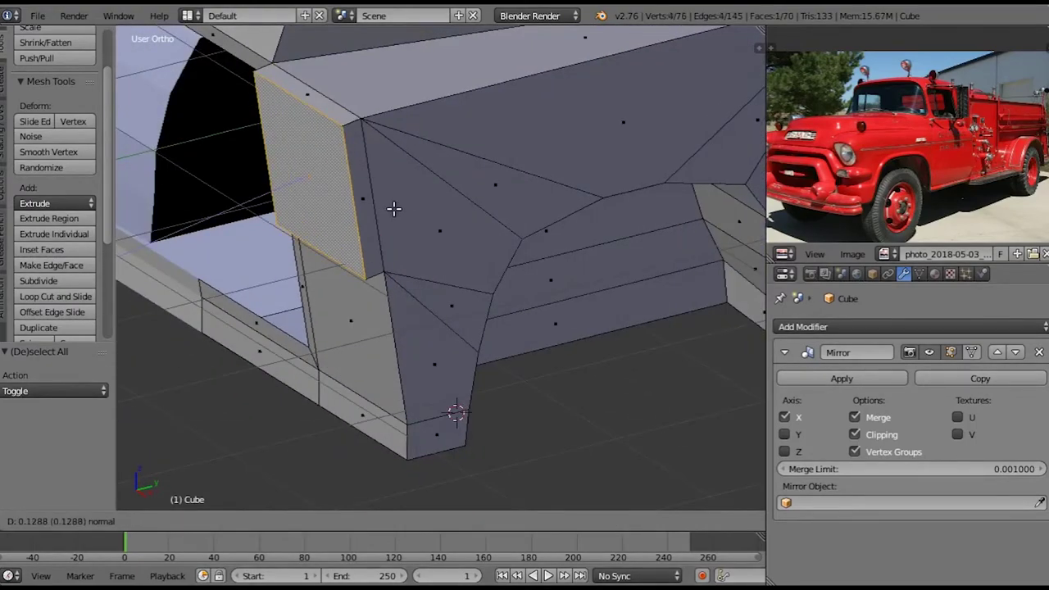
Enlarge the face beside the arch, extrude it inward, and shrink the inner face into a socket
left_click(394, 209)
mouse_move(393, 209)
middle_mouse_down()
mouse_move(330, 229)
mouse_move(420, 172)
mouse_move(402, 180)
mouse_move(382, 260)
middle_mouse_up()
right_click(329, 229)
key("a")
right_click(402, 181)
key("s")
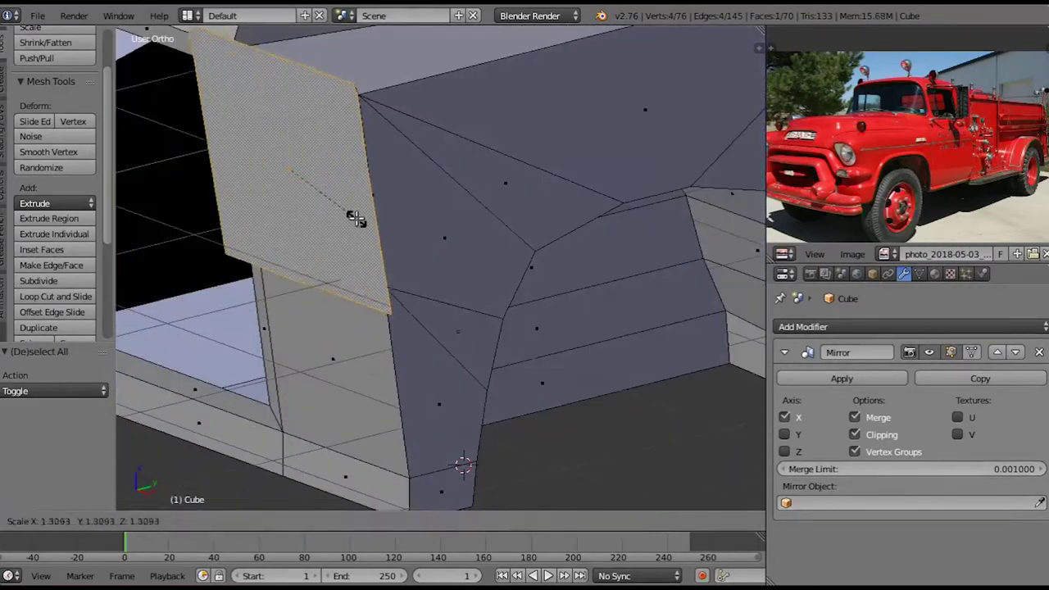
left_click(340, 205)
key("e")
left_click(416, 216)
key("s")
mouse_move(415, 215)
middle_mouse_down()
mouse_move(457, 199)
mouse_move(425, 202)
middle_mouse_up()
left_click(461, 194)
Add an edge loop around the inset walls of the headlight socket
key("s")
key("Escape")
key("a")
key("ctrl+r")
left_click(313, 116)
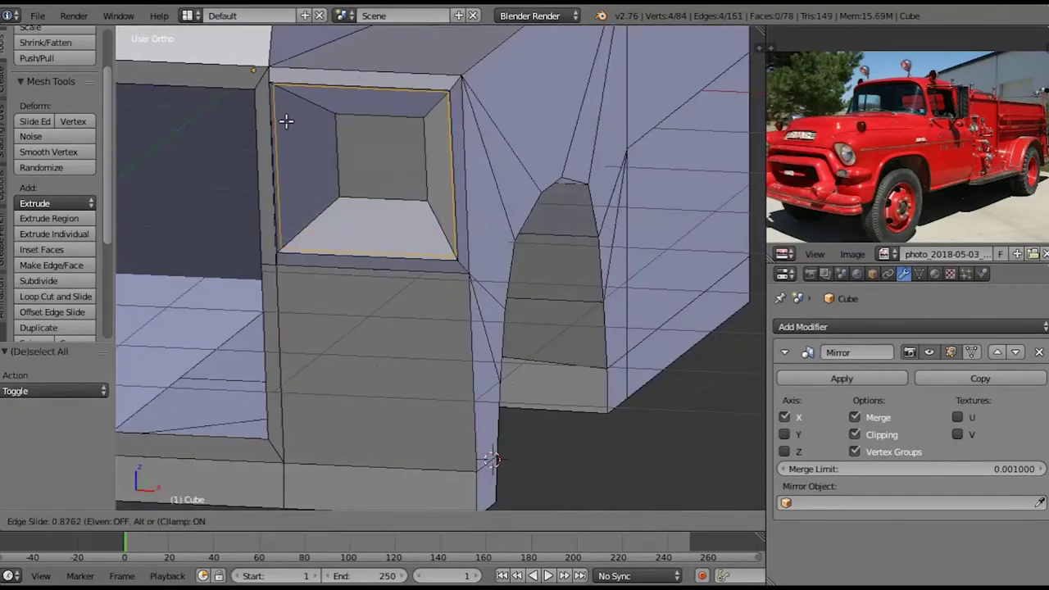
left_click(286, 122)
key("a")
middle_click_drag(286, 121, 465, 539)
Bevel the two diagonal edges to round the centre of the headlight recess
right_click(329, 91, "shift")
right_click(298, 164, "shift")
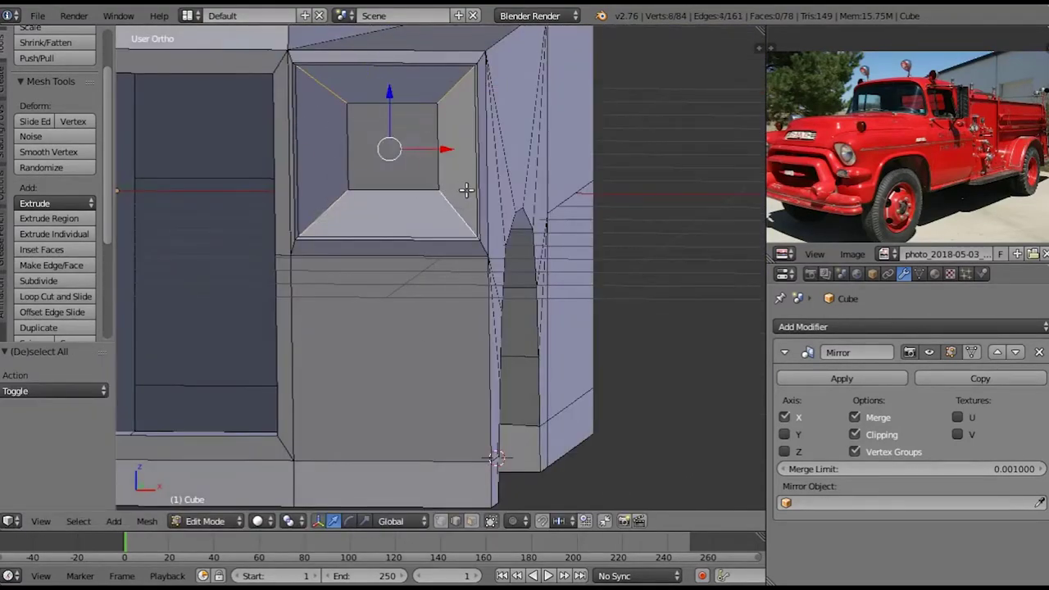
key("ctrl+b")
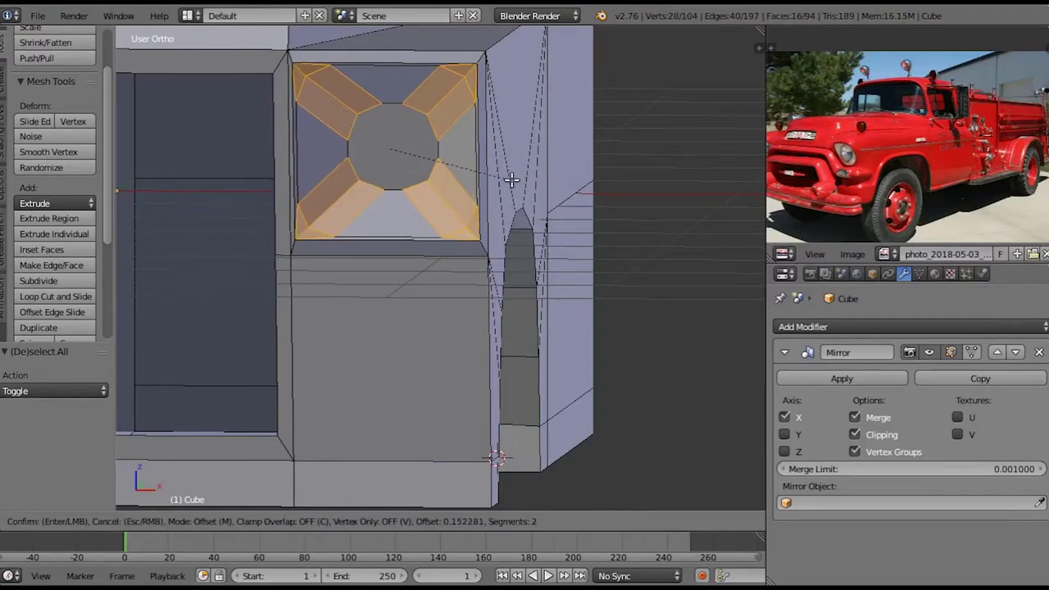
left_click(512, 179)
middle_click_drag(512, 179, 456, 182)
Remove doubles across the whole mesh and return to Object Mode
key("a")
key("w")
left_click(382, 226)
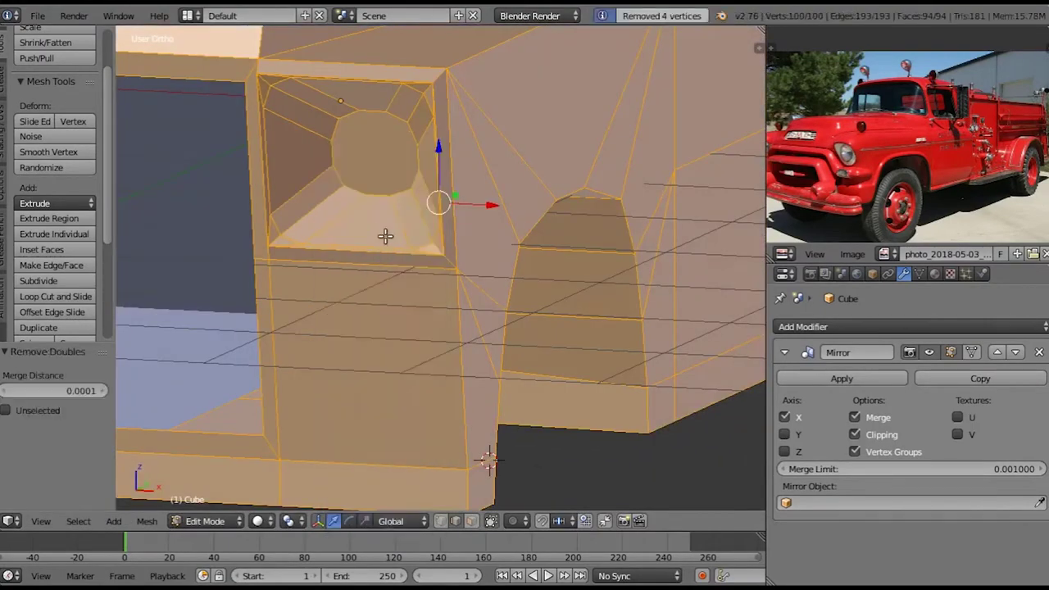
key("Tab")
scroll(382, 226, "down", 5)
middle_click_drag(382, 226, 437, 355)
Return to Edit Mode on the cab and orbit to face the truck front
key("z")
key("z")
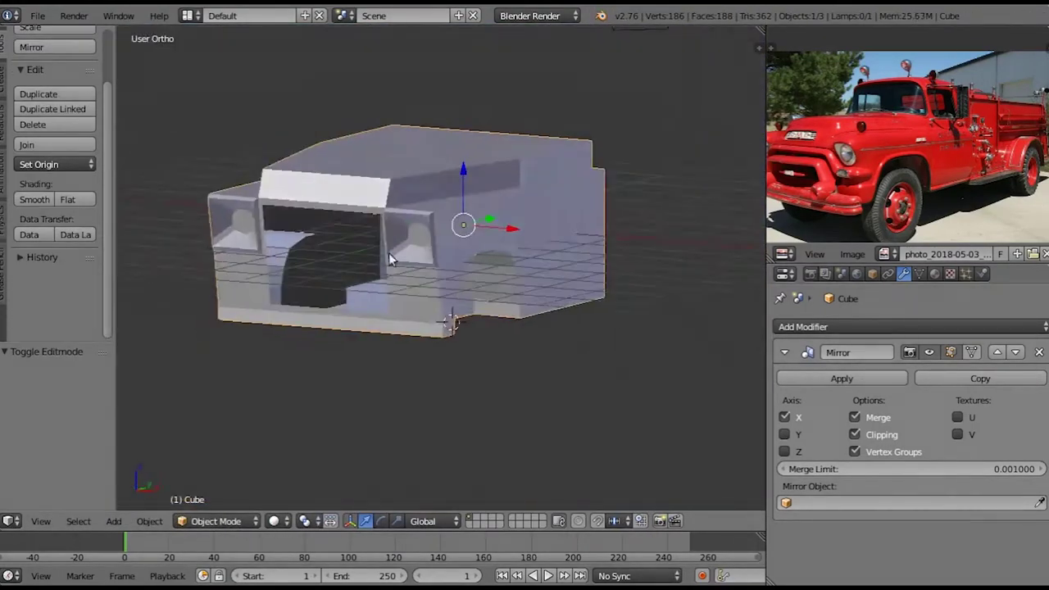
key("Tab")
scroll(426, 254, "up", 8)
key("a")
middle_click_drag(461, 216, 382, 218)
scroll(413, 210, "down", 3)
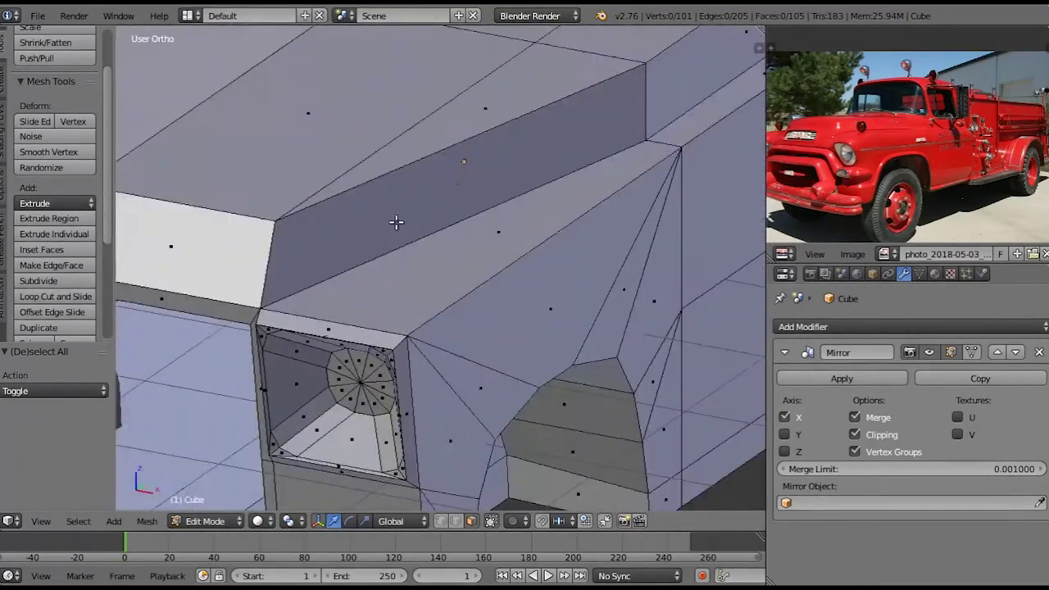
scroll(381, 426, "up", 5)
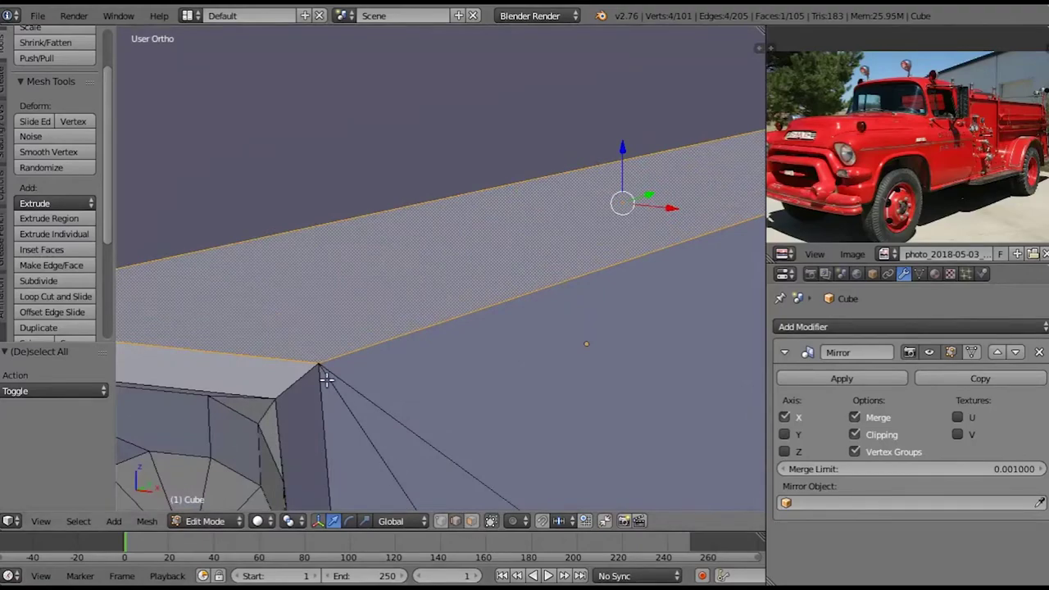
scroll(389, 295, "down", 4)
middle_click_drag(389, 295, 443, 271)
Bevel the fender's top edge above the headlight with a single segment
key("ctrl+b")
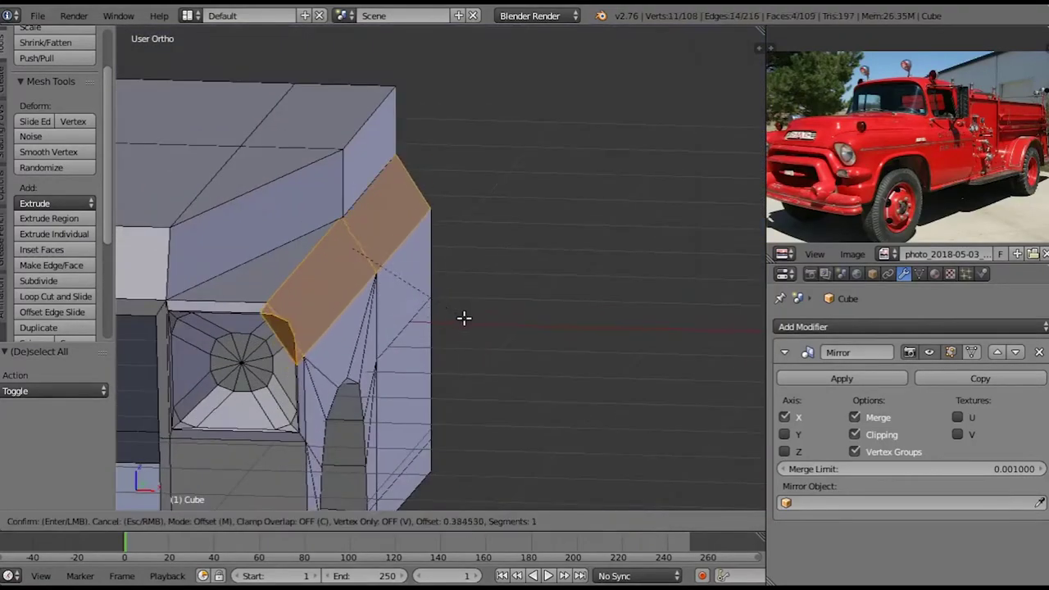
key("Escape")
middle_click_drag(463, 318, 260, 346)
key("Escape")
scroll(312, 369, "up", 2)
middle_click_drag(312, 370, 220, 288)
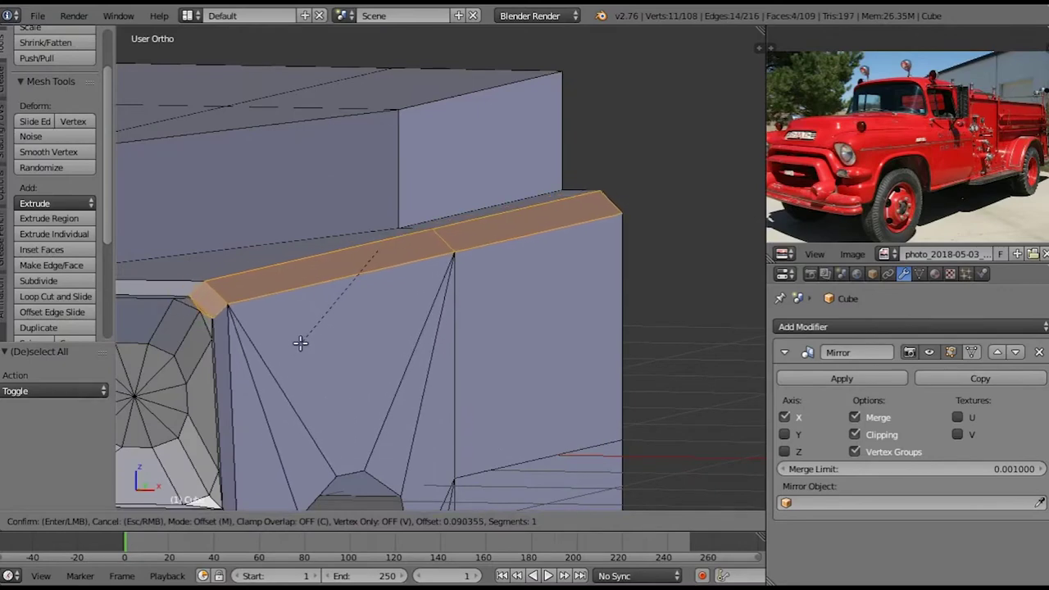
scroll(300, 343, "up", 2)
left_click(300, 343)
key("a")
middle_click_drag(300, 345, 331, 331)
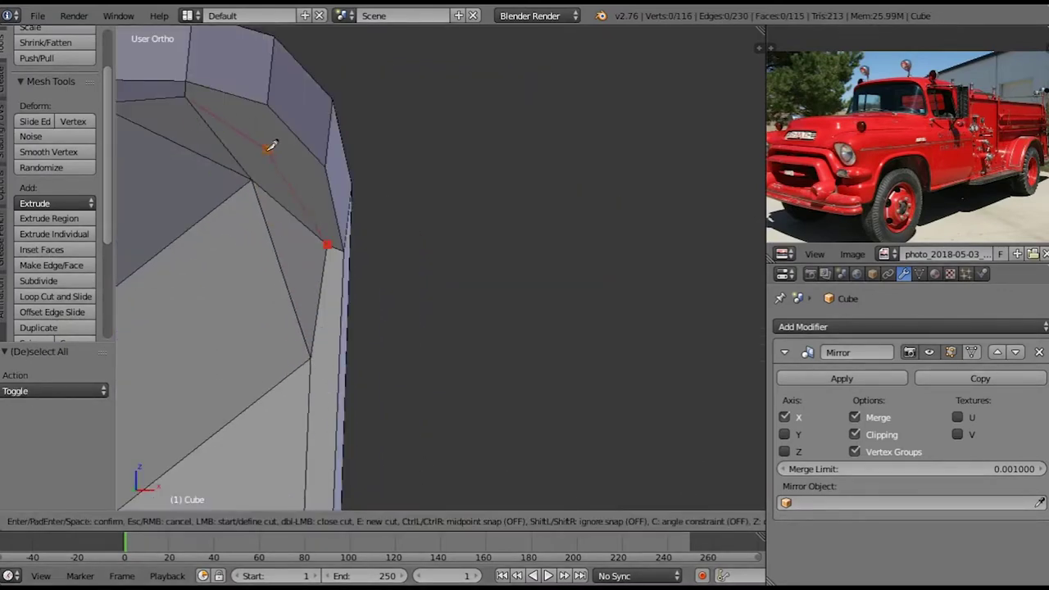
Confirm a knife cut joining the bevel's corner, then select along the hood edge
key("Return")
mouse_move(286, 197)
middle_mouse_down()
mouse_move(459, 202)
mouse_move(528, 244)
mouse_move(516, 263)
mouse_move(398, 262)
mouse_move(337, 259)
mouse_move(323, 241)
middle_mouse_up()
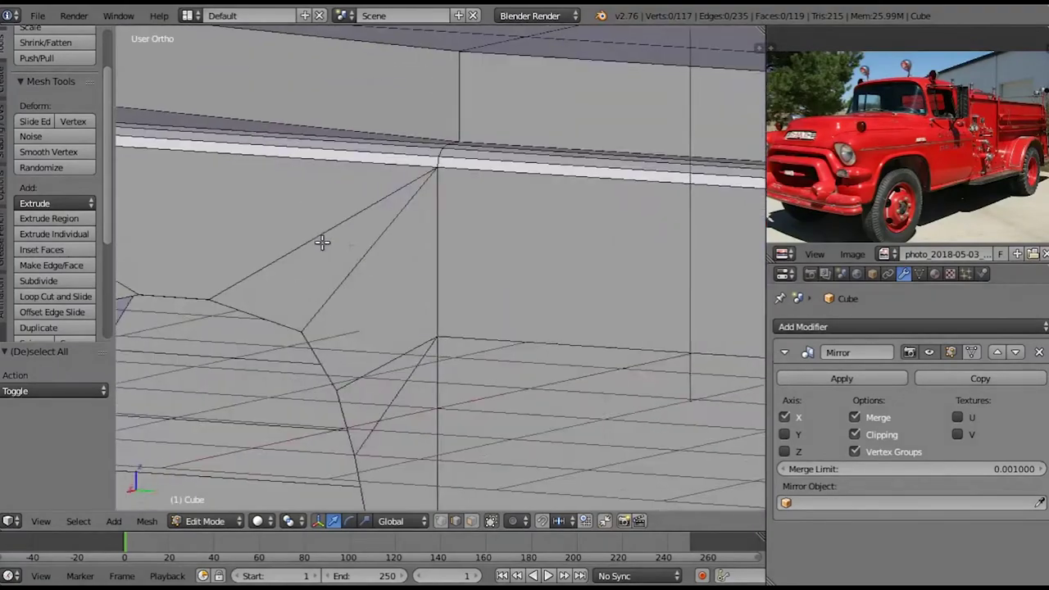
scroll(323, 241, "down", 5)
middle_click_drag(295, 300, 363, 273)
scroll(264, 237, "up", 4)
right_click(526, 209, "shift")
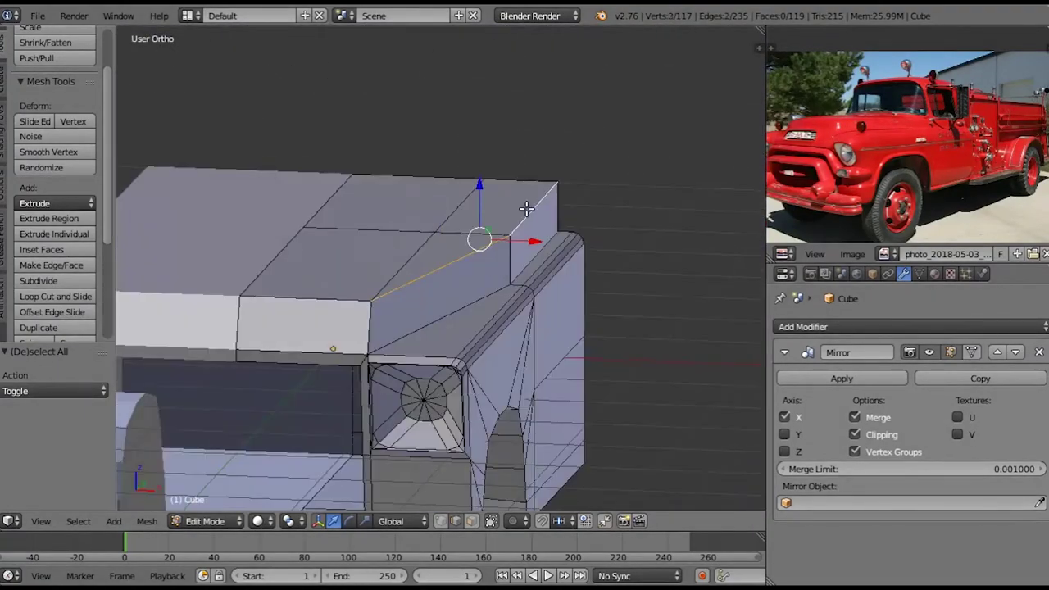
Bevel the selected hood edges, leaving out the top edge
right_click(509, 179, "shift")
mouse_move(509, 179)
middle_mouse_down()
mouse_move(413, 253)
mouse_move(464, 227)
mouse_move(368, 326)
mouse_move(274, 333)
mouse_move(420, 321)
mouse_move(368, 384)
mouse_move(417, 382)
mouse_move(426, 394)
mouse_move(384, 390)
mouse_move(372, 368)
mouse_move(354, 363)
mouse_move(402, 422)
middle_mouse_up()
left_click(397, 368)
scroll(396, 368, "down", 2)
key("a")
Cut a new centred vertical edge loop across the lower front
key("ctrl+r")
left_click(446, 394)
right_click(446, 394)
key("a")
scroll(427, 394, "up", 4)
Extrude the edge loop around the lower front opening
right_click(373, 372, "alt")
scroll(373, 371, "up", 4)
key("e")
left_click(456, 391)
mouse_move(456, 391)
middle_mouse_down()
mouse_move(508, 459)
mouse_move(534, 531)
mouse_move(471, 289)
mouse_move(317, 380)
middle_mouse_up()
key("a")
Fill the opening's boundary loop with a new face
right_click(471, 289, "alt")
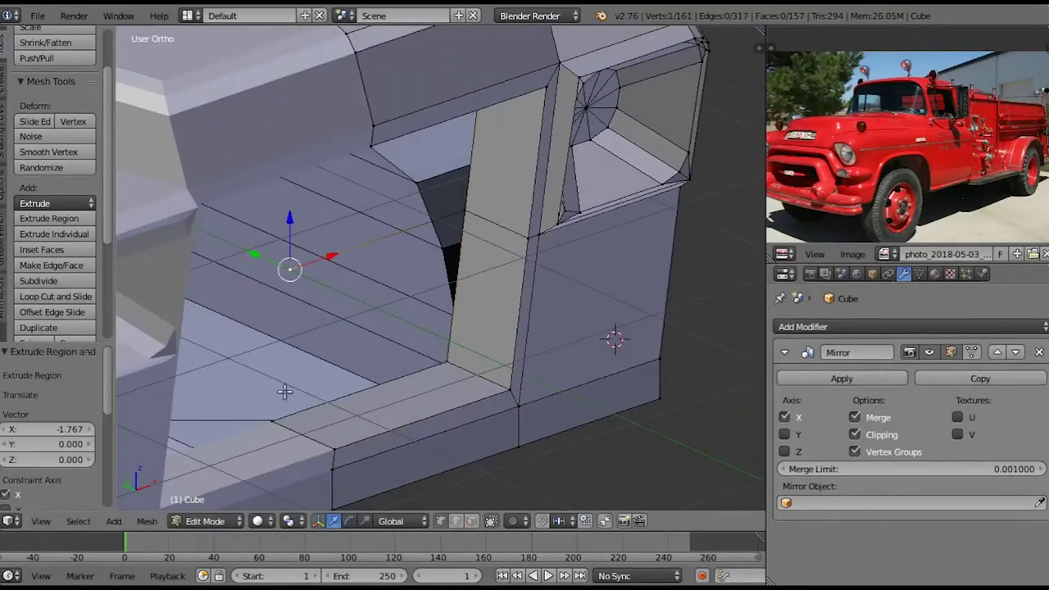
key("f")
scroll(344, 298, "up", 2)
mouse_move(344, 299)
middle_mouse_down()
mouse_move(449, 378)
mouse_move(391, 356)
mouse_move(286, 359)
mouse_move(345, 347)
mouse_move(286, 342)
mouse_move(340, 368)
middle_mouse_up()
key("a")
scroll(449, 378, "down", 5)
scroll(304, 358, "up", 3)
Extrude the faces near the opening to form the lower front step
right_click(345, 365)
key("e")
left_click(404, 367)
key("a")
scroll(385, 367, "up", 3)
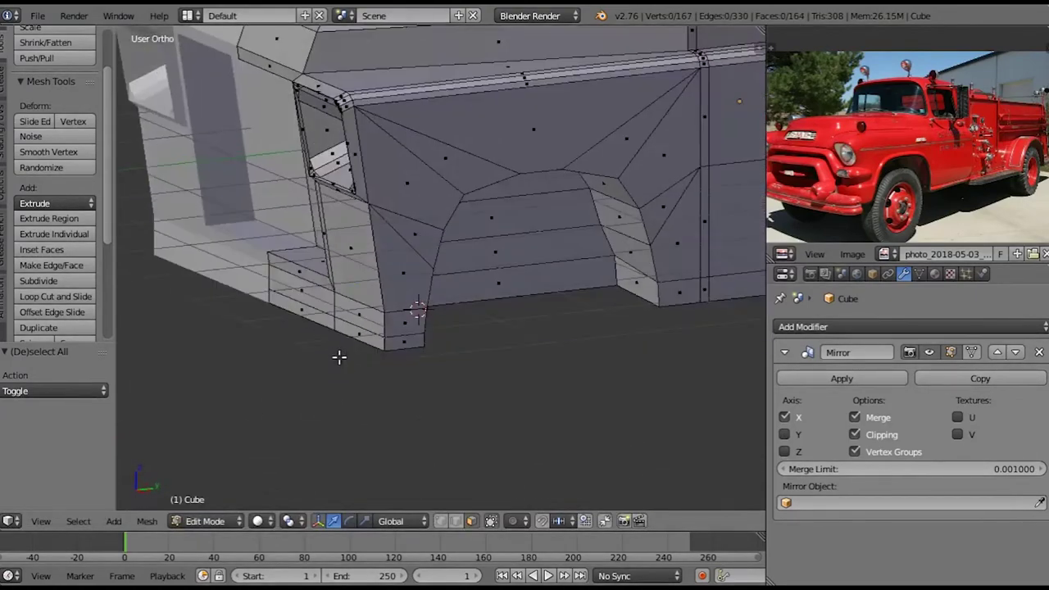
left_click(414, 337)
key("a")
scroll(414, 337, "up", 2)
middle_click_drag(414, 337, 295, 369)
left_click(301, 331)
mouse_move(302, 331)
middle_mouse_down()
mouse_move(352, 363)
mouse_move(410, 375)
middle_mouse_up()
Switch to Object Mode and orbit around the whole cab
key("Tab")
scroll(410, 375, "down", 5)
middle_click_drag(493, 316, 360, 300)
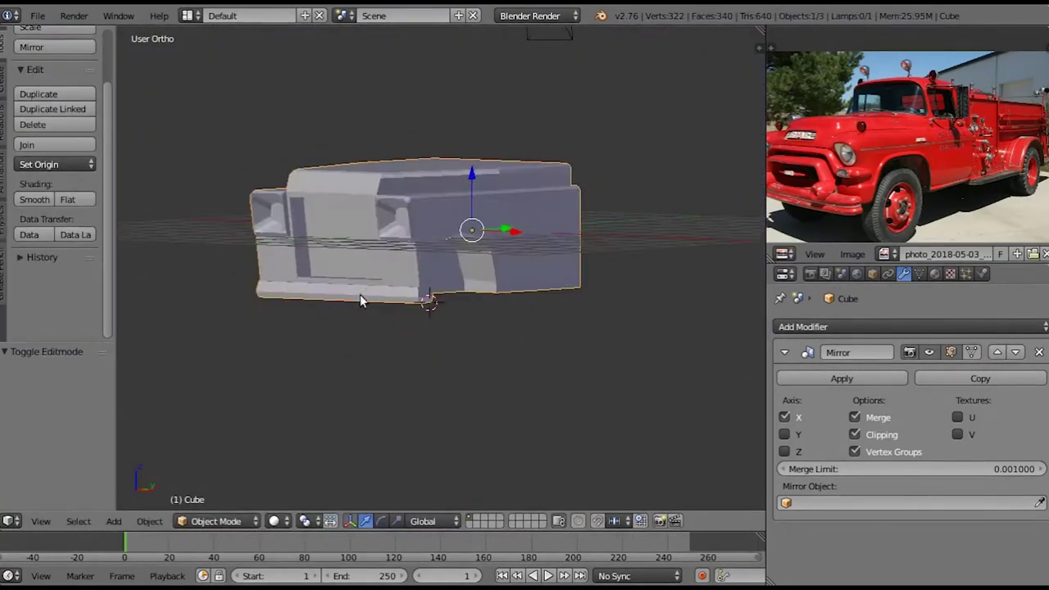
In front wireframe view, box-select the vertices of the cab's rear part
key("KP_1")
key("Tab")
key("z")
left_click_drag(383, 145, 506, 234)
middle_click_drag(506, 235, 428, 305)
key("Tab")
scroll(498, 260, "down", 3)
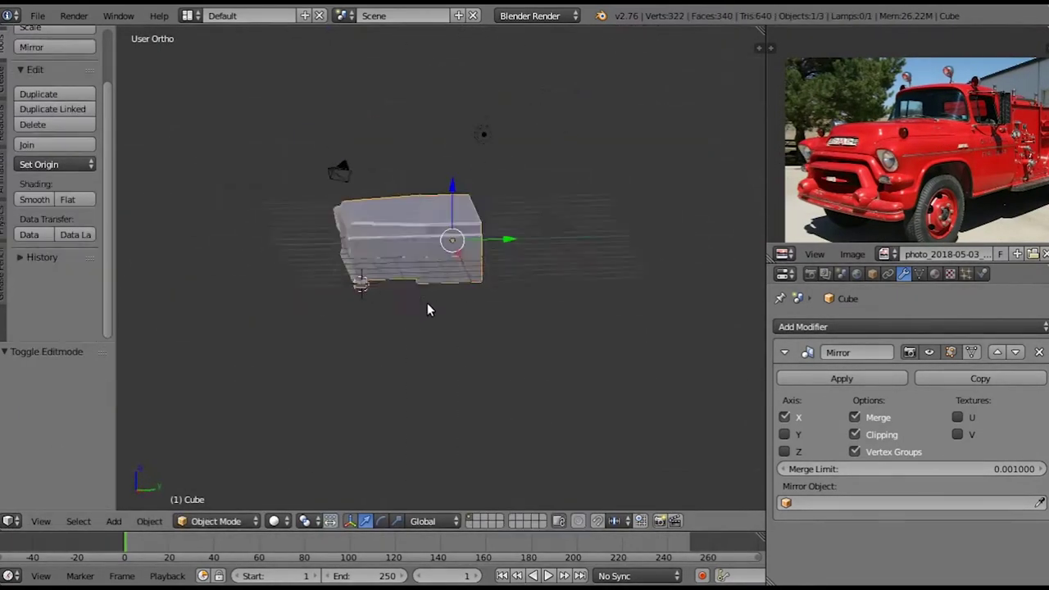
key("Tab")
scroll(413, 310, "up", 5)
scroll(413, 309, "down", 5)
Reselect the rear vertices in front wireframe view and scale them vertically by 1.136
key("KP_1")
key("z")
key("b")
left_click_drag(395, 120, 459, 312)
key("z")
mouse_move(459, 312)
middle_mouse_down()
mouse_move(480, 265)
mouse_move(416, 241)
middle_mouse_up()
key("Tab")
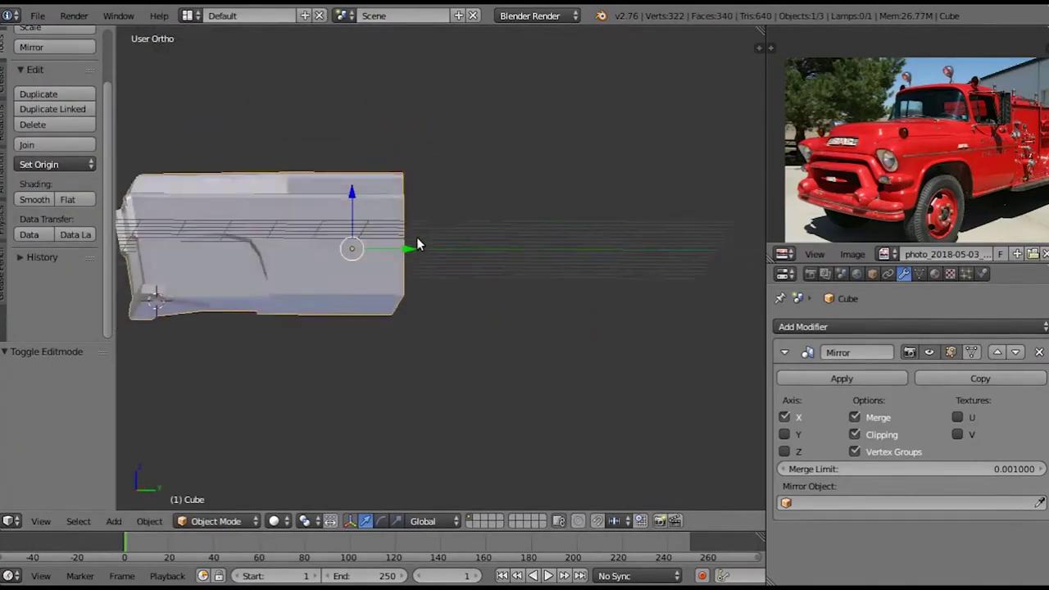
scroll(416, 262, "up", 3)
scroll(415, 262, "down", 2)
key("Tab")
key("s")
left_click(480, 304)
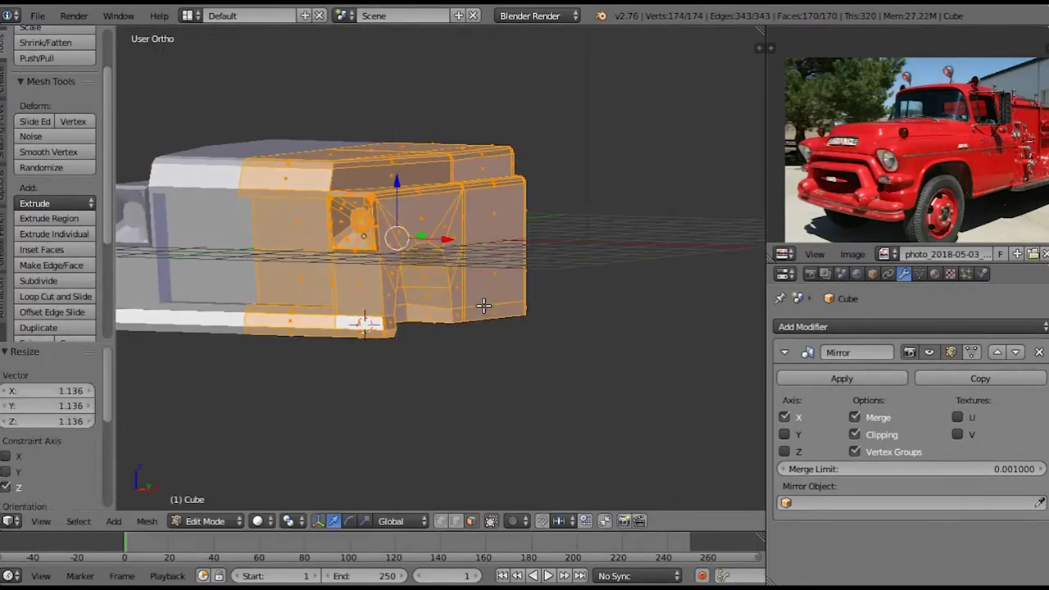
Preview rendered shading, then select the whole mesh and stretch it along Y
key("Tab")
key("shift+z")
key("shift+z")
key("Tab")
key("KP_3")
middle_click_drag(402, 297, 480, 320)
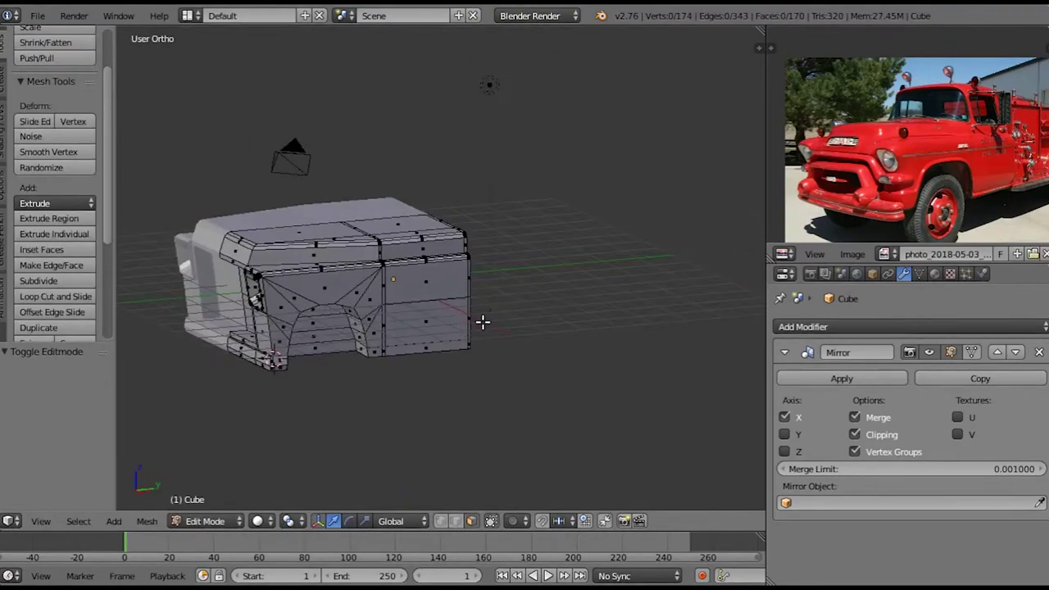
key("a")
key("s")
key("y")
key("Tab")
mouse_move(449, 294)
middle_mouse_down()
mouse_move(291, 300)
mouse_move(358, 320)
mouse_move(377, 394)
mouse_move(416, 379)
middle_mouse_up()
Extrude the bottom strip of rear faces far backward into the long truck body
key("Tab")
scroll(409, 331, "up", 5)
right_click(417, 379, "alt")
key("e")
left_click(445, 270)
scroll(468, 317, "down", 5)
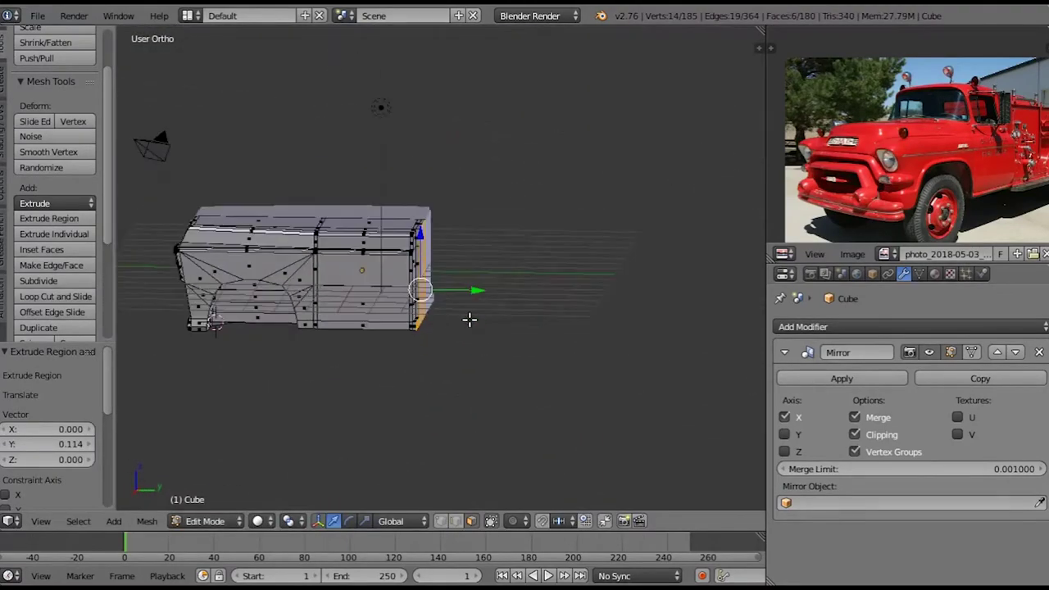
middle_click_drag(522, 336, 529, 295)
left_click(751, 270)
key("a")
scroll(598, 303, "down", 3)
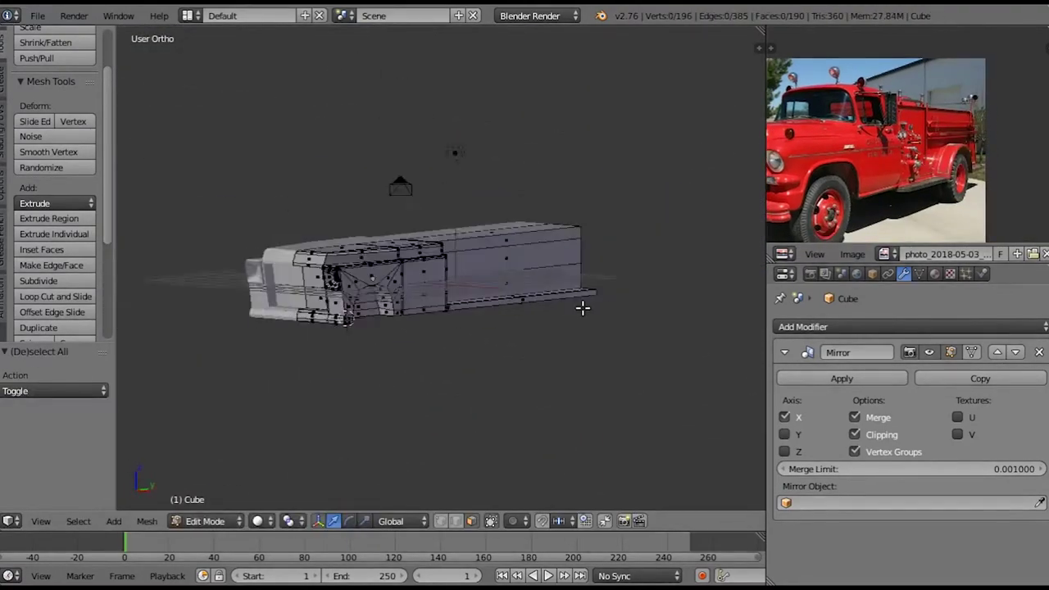
Place and slide the new edge loop on the rear body, checking it in side view
scroll(416, 283, "up", 2)
left_click(448, 290)
key("KP_3")
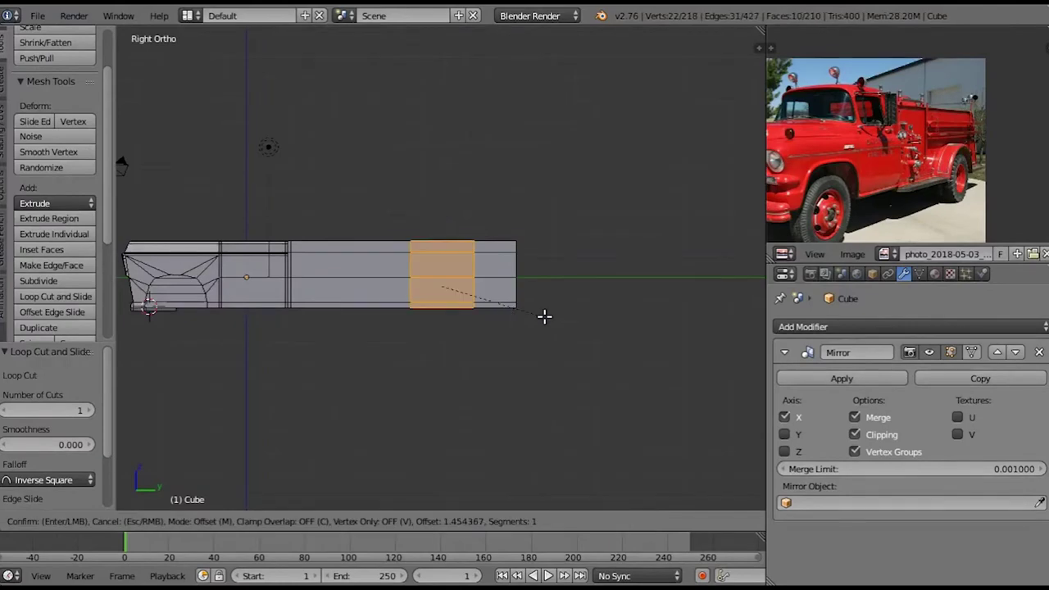
left_click(544, 316)
key("a")
Delete a face at the base of the rear body to open the wheel gap
middle_click_drag(544, 315, 494, 377)
scroll(386, 360, "up", 3)
middle_click_drag(386, 360, 323, 262)
scroll(312, 252, "up", 2)
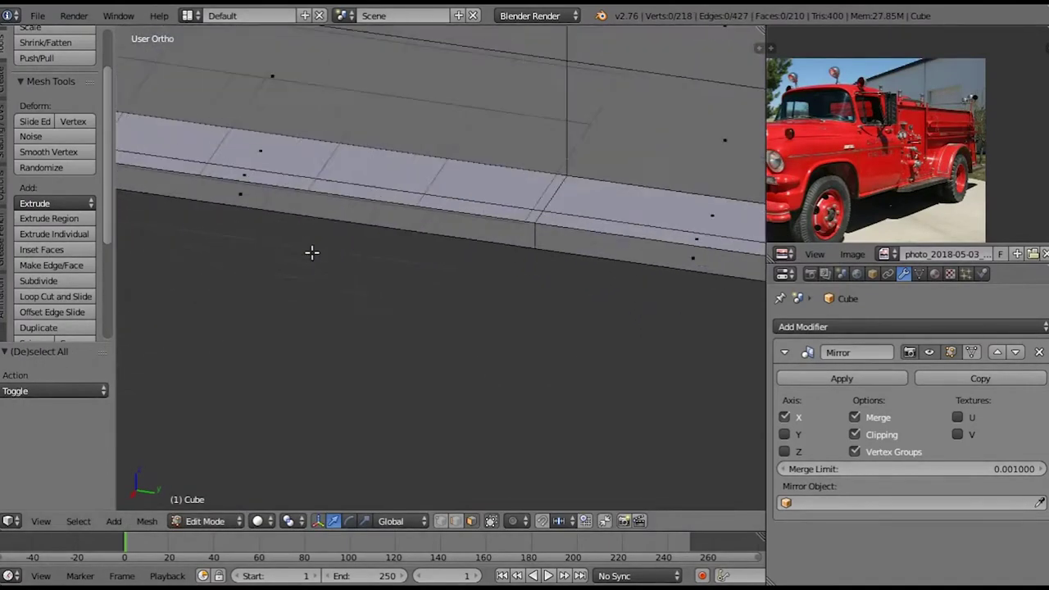
scroll(311, 252, "down", 3)
scroll(284, 235, "up", 3)
right_click(284, 215)
key("x")
left_click(396, 482)
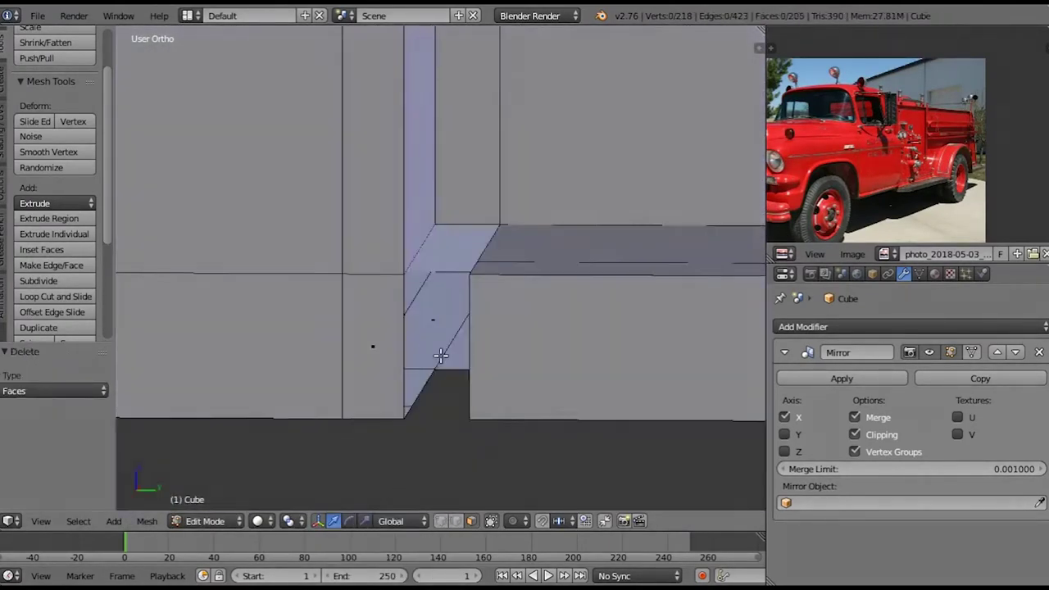
Fill the gap with a new face, slide another edge loop, and pick two faces to remove
middle_click_drag(396, 482, 455, 421)
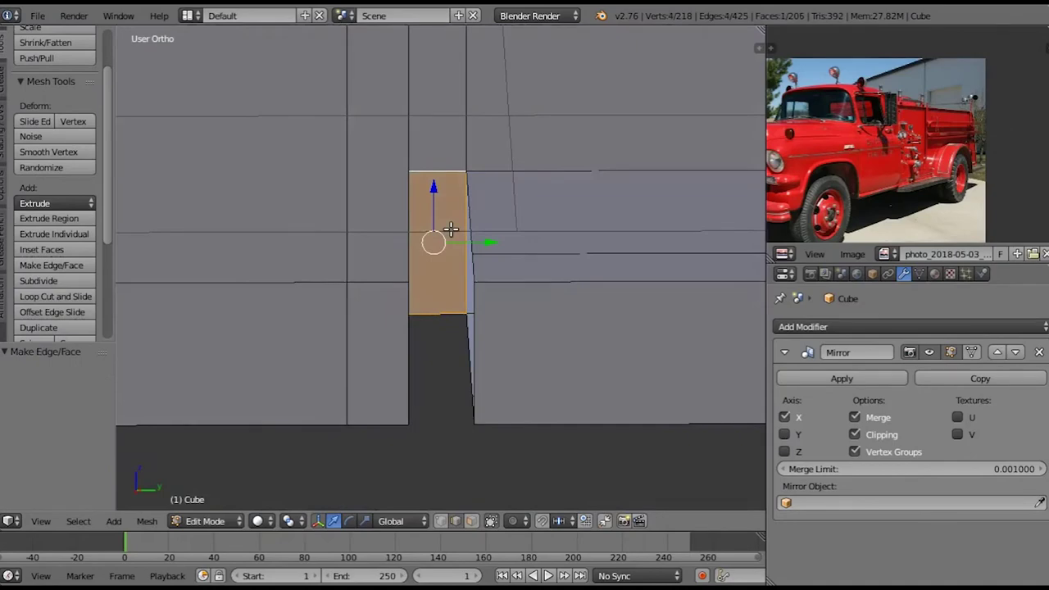
mouse_move(451, 229)
middle_mouse_down()
mouse_move(468, 339)
mouse_move(416, 262)
mouse_move(533, 233)
mouse_move(583, 333)
mouse_move(399, 339)
mouse_move(519, 336)
mouse_move(581, 386)
mouse_move(566, 426)
mouse_move(534, 202)
middle_mouse_up()
key("a")
right_click(519, 336, "alt")
left_click(554, 361)
right_click(534, 201)
key("x")
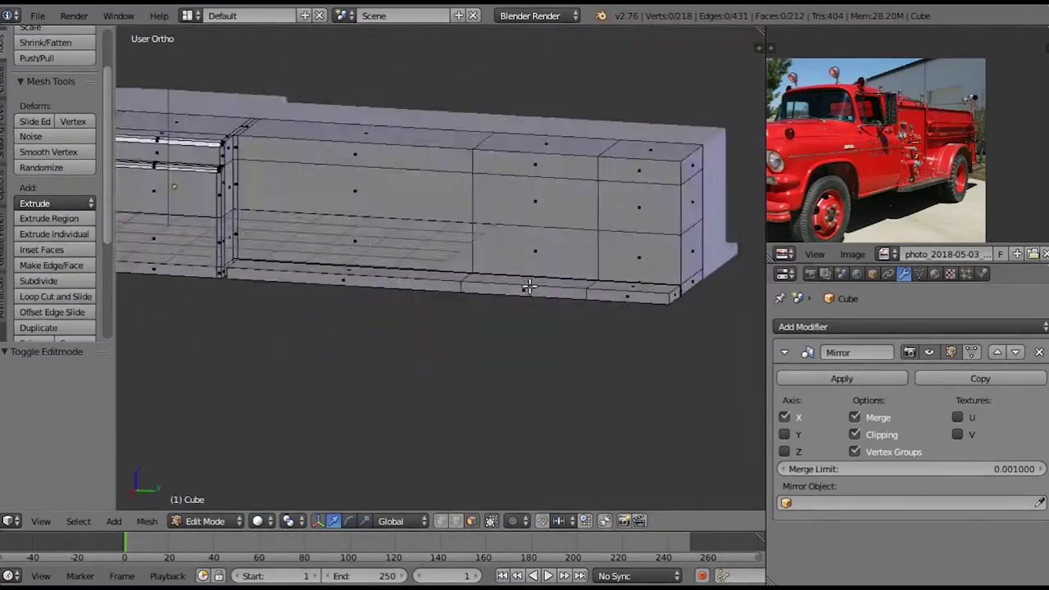
scroll(411, 282, "down", 5)
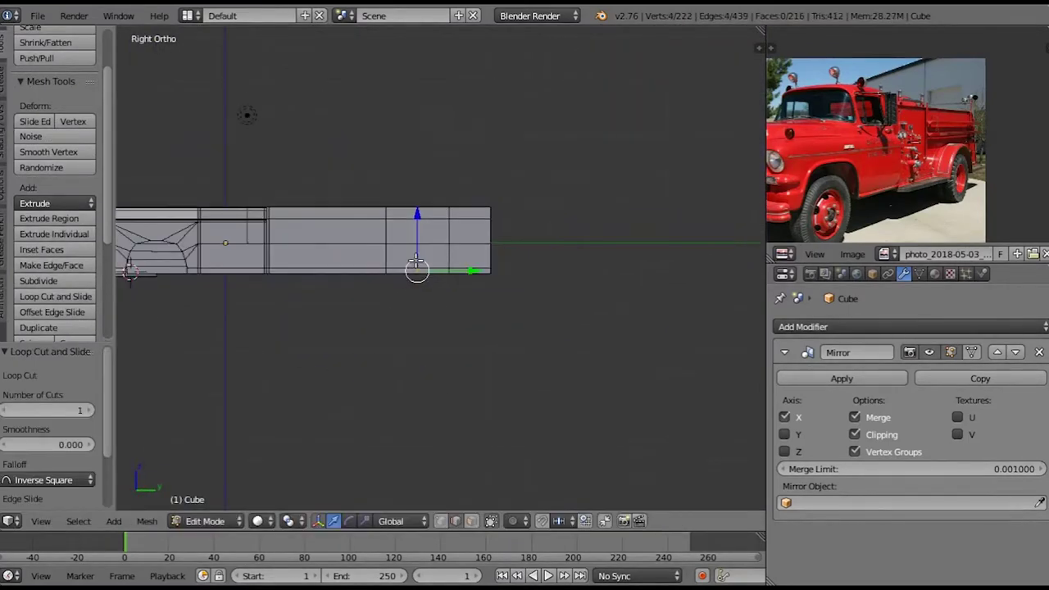
Raise the arch vertices and select the arch's whole ridge edge loop
left_click(415, 180)
scroll(426, 205, "up", 5)
key("ctrl+b")
key("Escape")
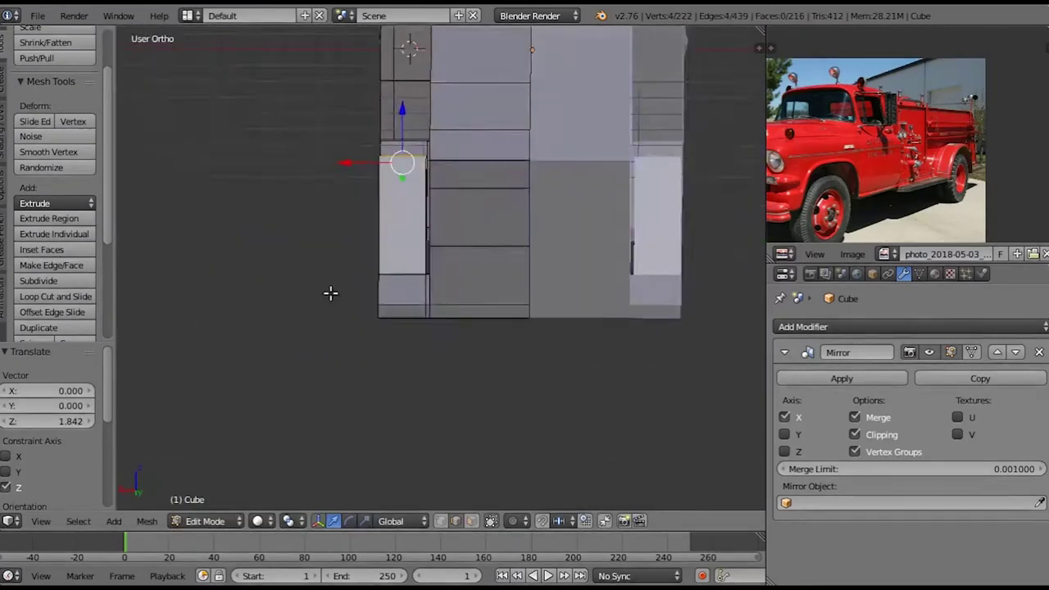
middle_click_drag(328, 293, 468, 253)
key("a")
right_click(415, 223)
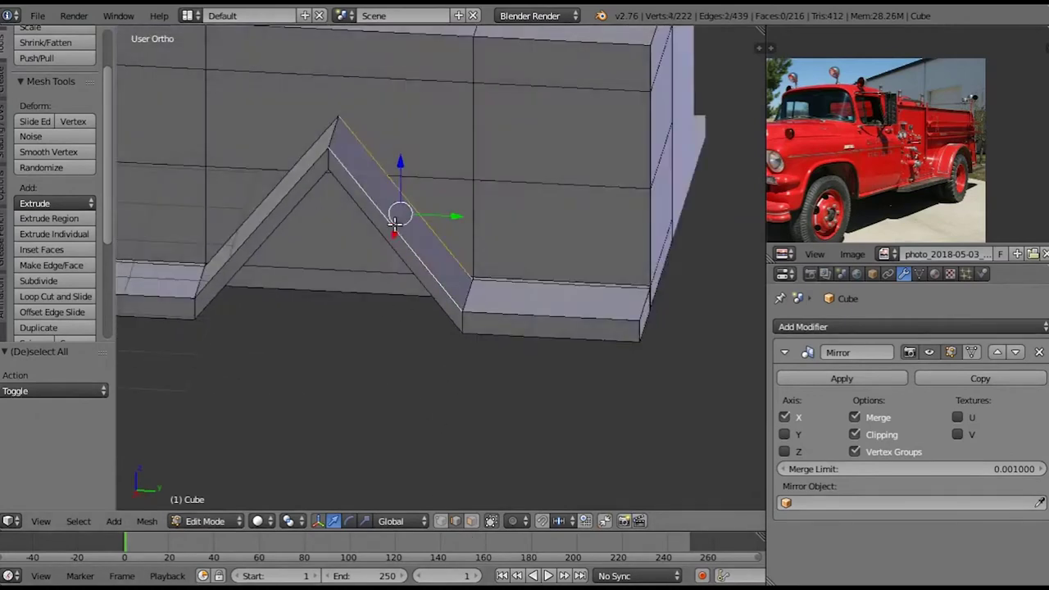
key("z")
right_click(300, 159, "alt")
key("z")
Move the arch's side edges to round off the rear wheel arch
middle_click_drag(246, 344, 306, 164)
key("a")
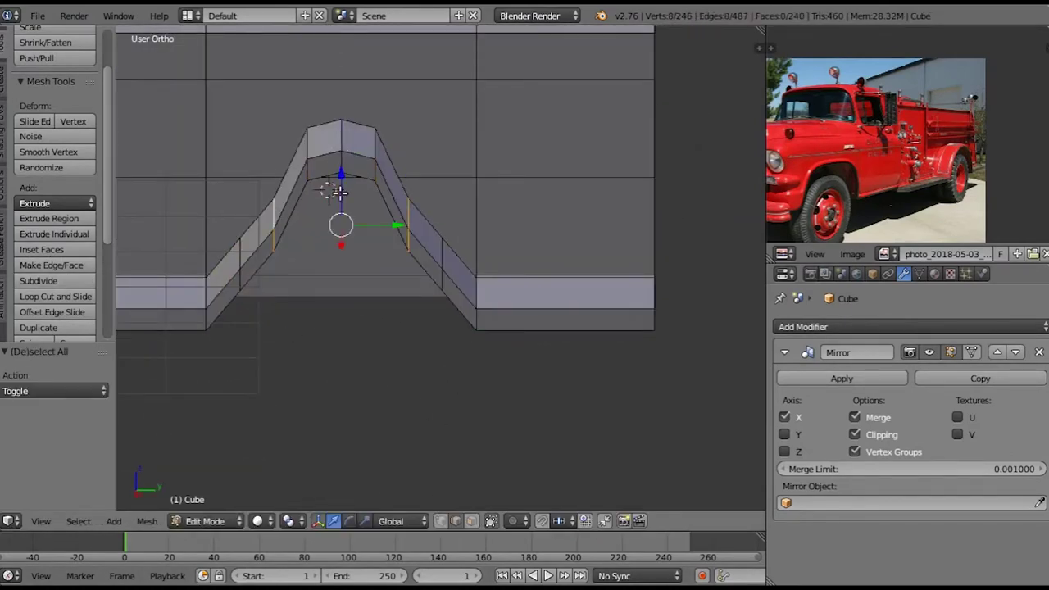
middle_click_drag(345, 204, 271, 246)
right_click(253, 261, "shift")
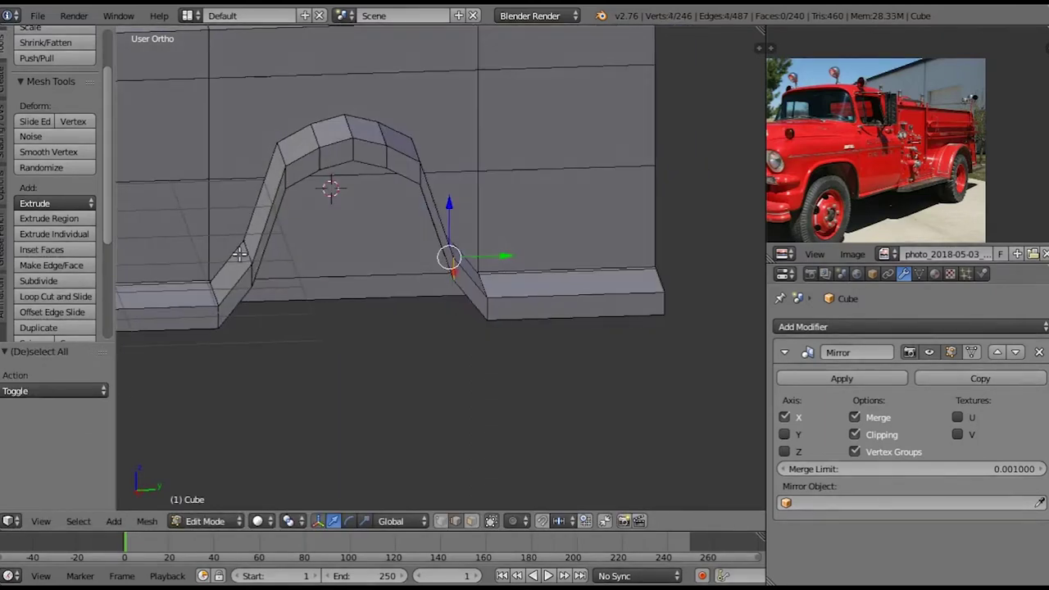
left_click(348, 190)
middle_click_drag(334, 178, 447, 194)
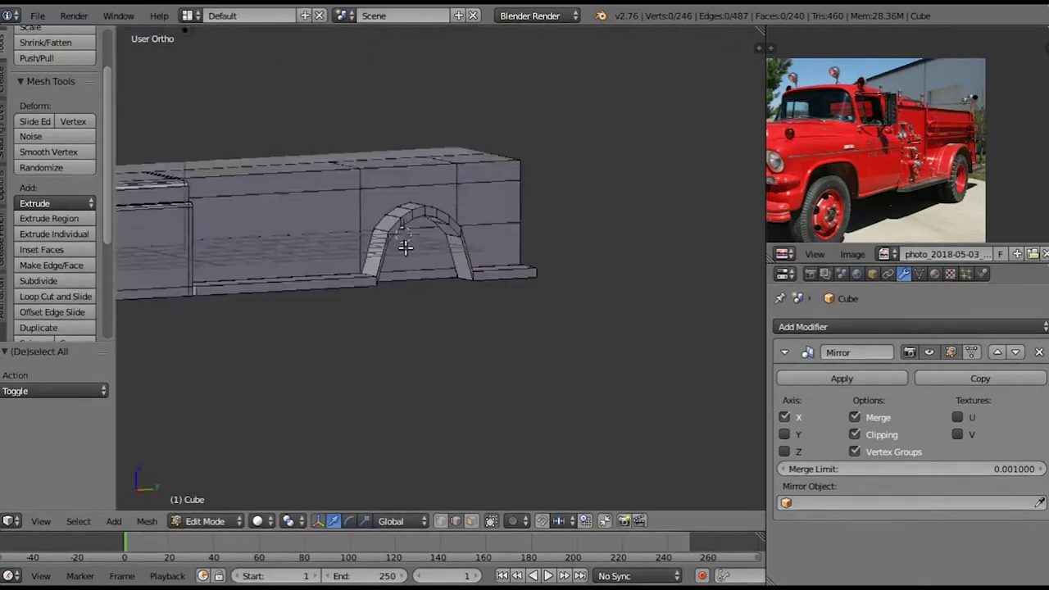
key("a")
left_click(387, 148)
middle_click_drag(387, 148, 452, 218)
key("a")
scroll(451, 257, "up", 3)
scroll(475, 246, "down", 4)
mouse_move(511, 271)
middle_mouse_down()
mouse_move(452, 309)
mouse_move(489, 279)
mouse_move(366, 320)
middle_mouse_up()
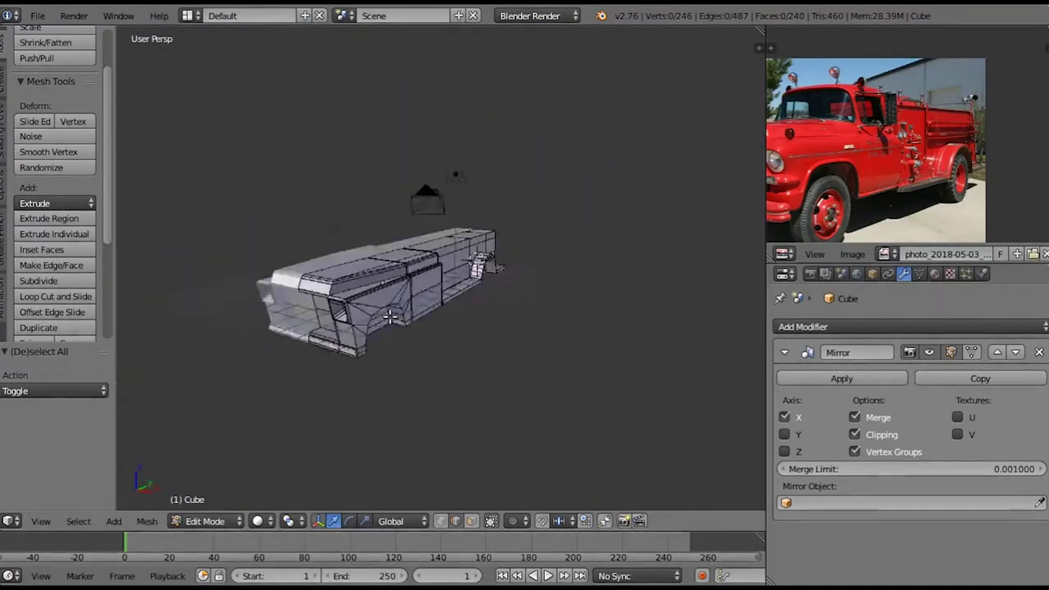
Extrude the selected top faces of the body upward into thin posts
scroll(335, 279, "up", 4)
scroll(196, 291, "up", 1)
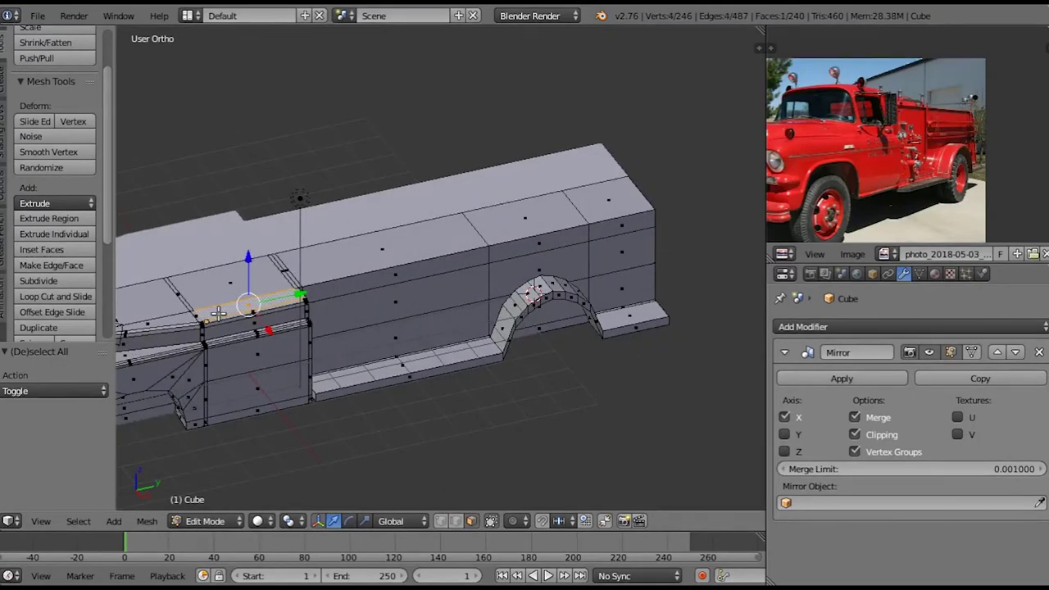
key("KP_Decimal")
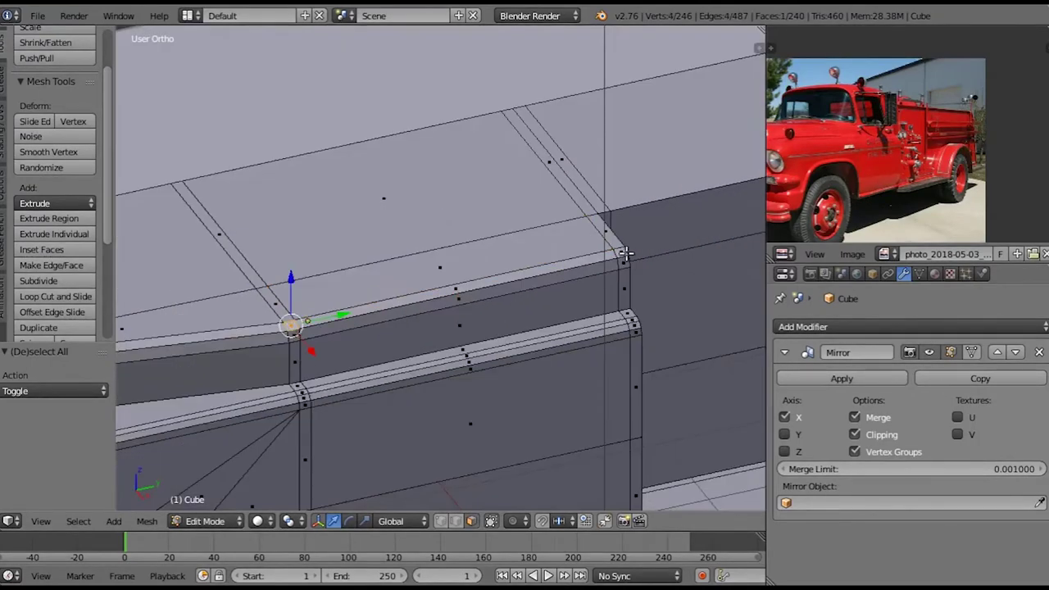
key("e")
left_click(476, 82)
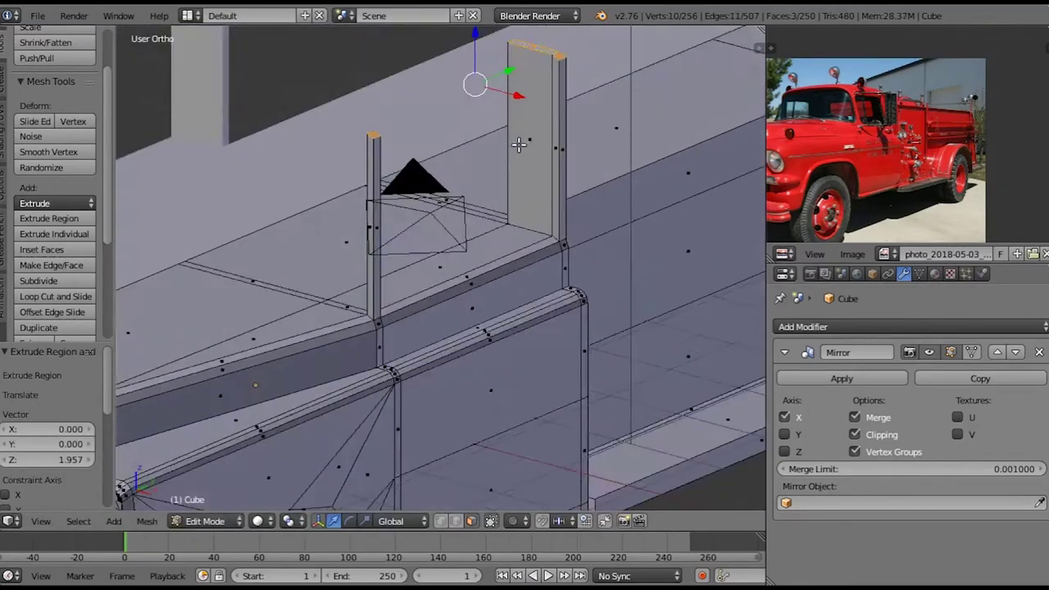
Extrude the post's top edge into a tall back wall panel, then select the thin post's top face
scroll(455, 176, "down", 3)
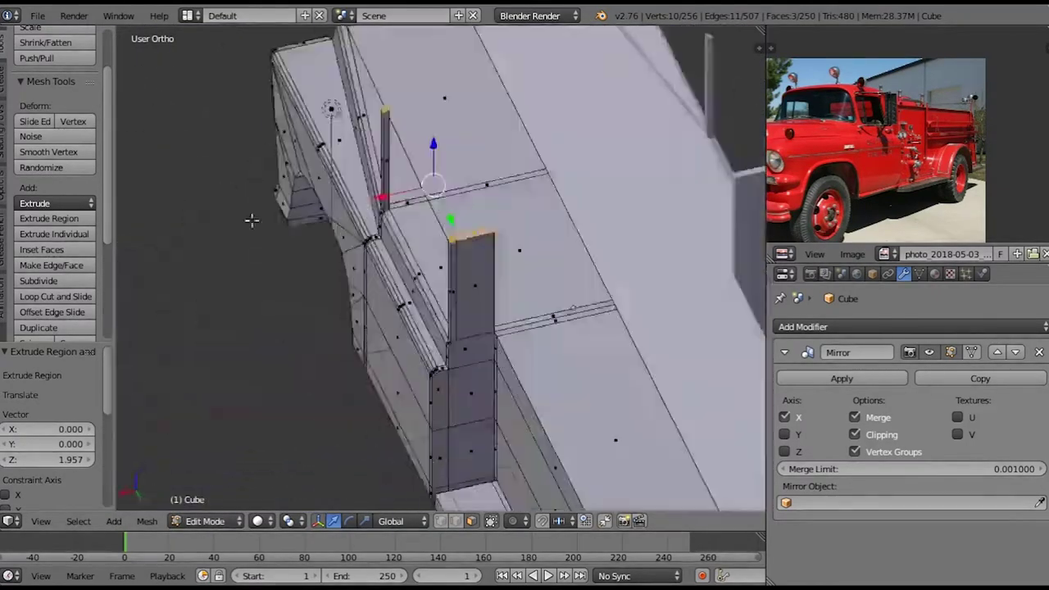
middle_click_drag(457, 236, 356, 173)
key("e")
left_click(455, 223)
scroll(453, 216, "down", 3)
middle_click_drag(452, 216, 466, 216)
scroll(470, 262, "up", 5)
key("a")
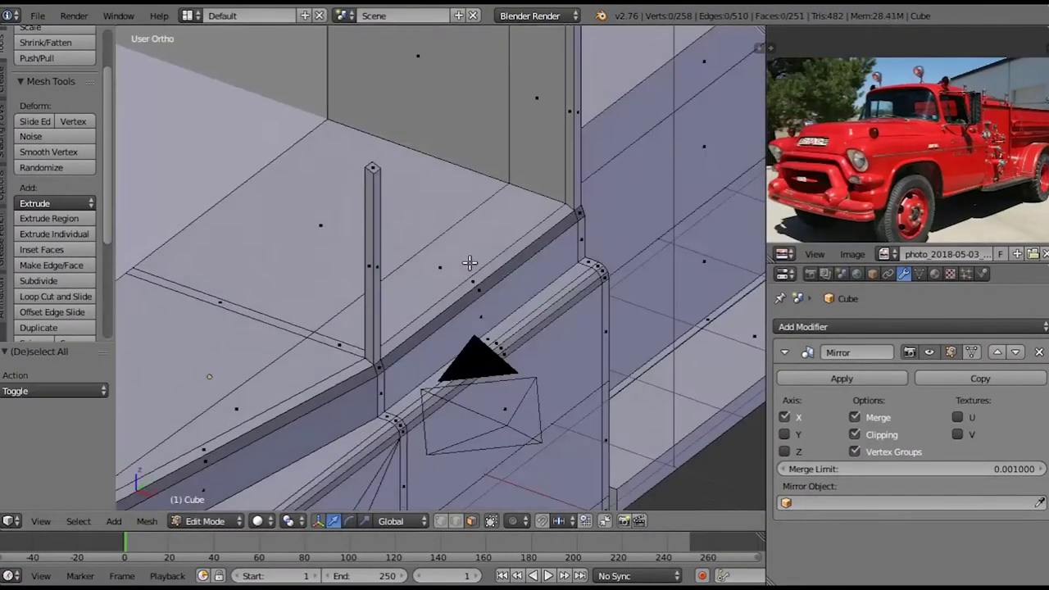
right_click(373, 185)
scroll(578, 170, "up", 7, "shift")
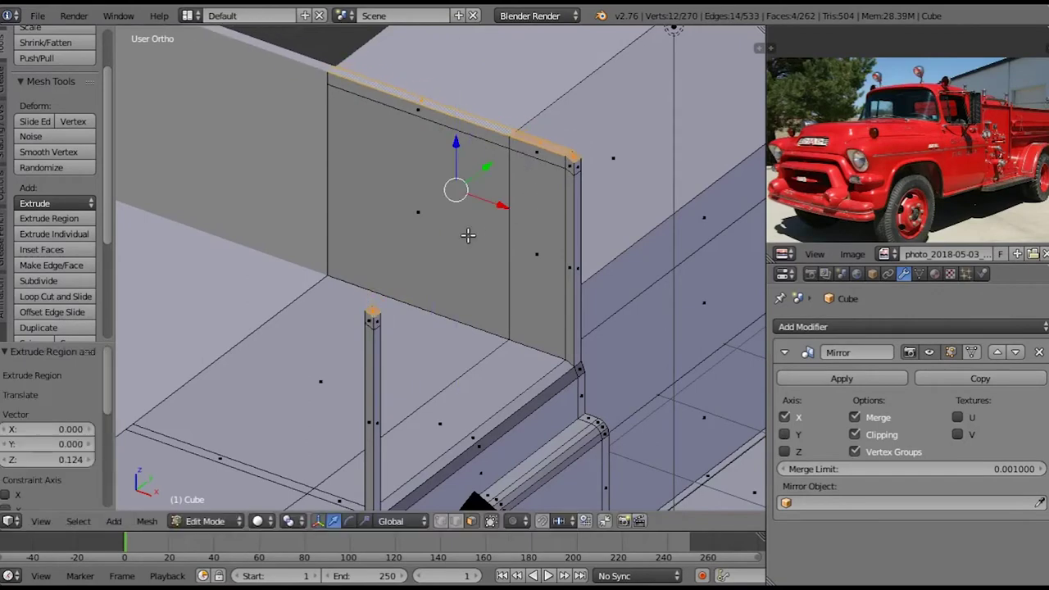
Bridge the front post's top to the back wall to form a top rail
key("a")
scroll(288, 246, "down", 3)
scroll(424, 157, "up", 5)
scroll(511, 216, "up", 3)
key("w")
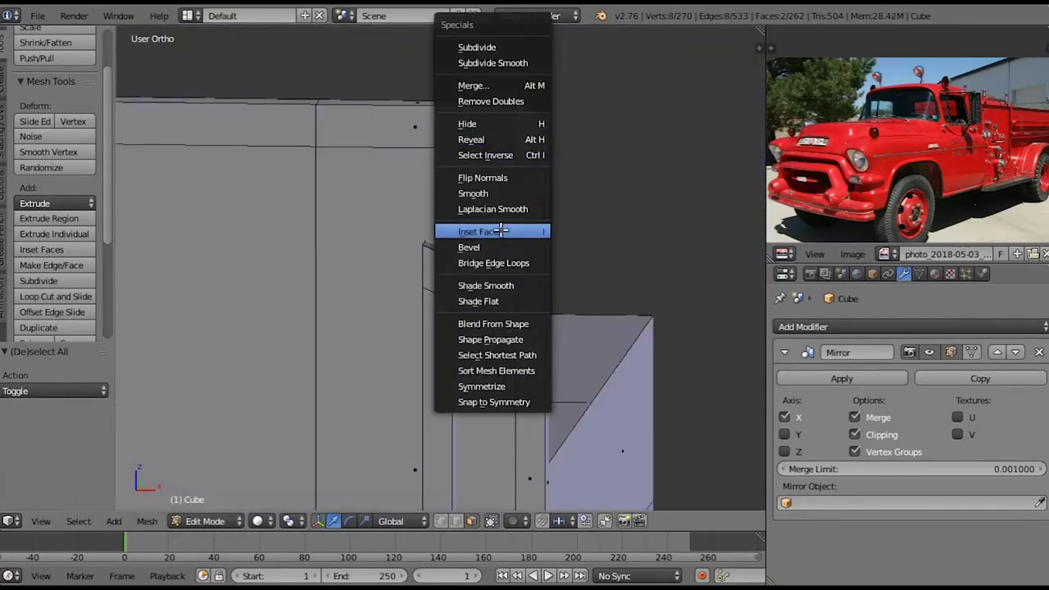
left_click(494, 263)
scroll(440, 290, "down", 3)
middle_click_drag(433, 265, 422, 290)
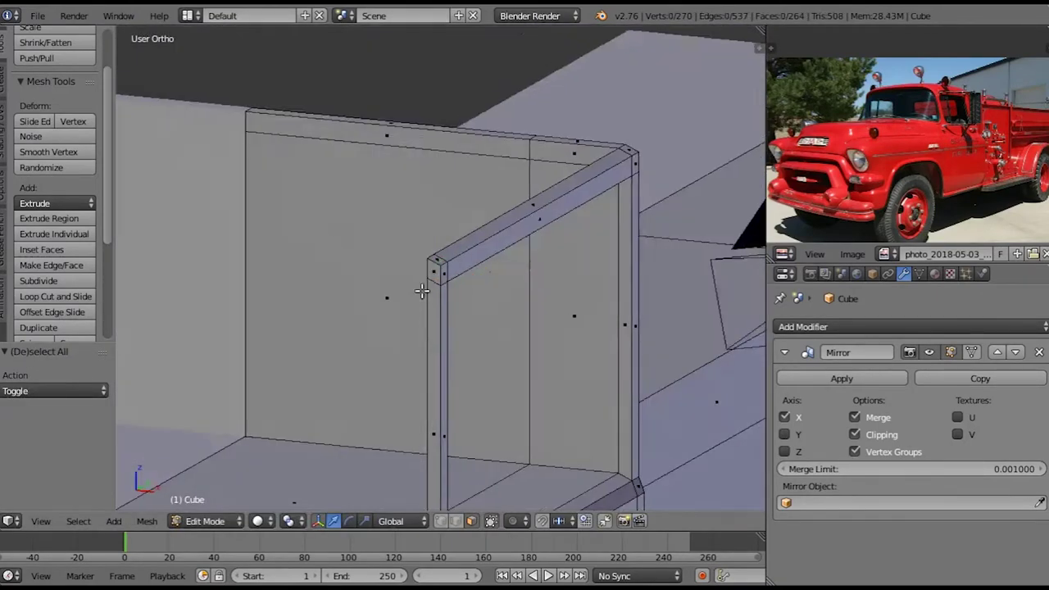
key("a")
Inset and scale the back wall face, then delete it to open a window
mouse_move(518, 300)
middle_mouse_down()
mouse_move(504, 274)
mouse_move(309, 347)
mouse_move(649, 305)
middle_mouse_up()
key("a")
scroll(648, 304, "up", 3)
key("s")
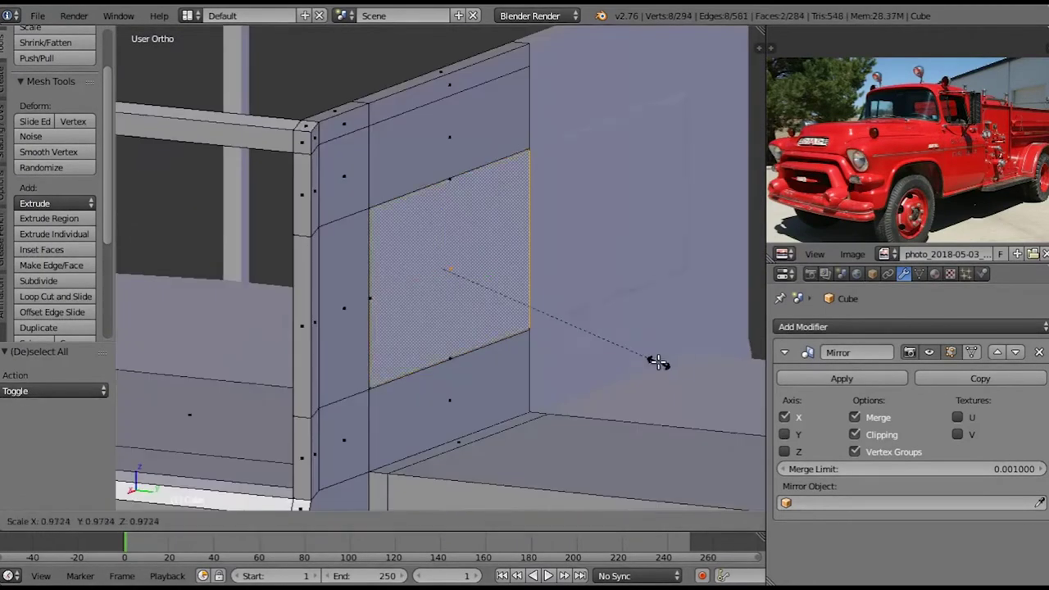
key("x")
left_click(533, 319)
middle_click_drag(533, 320, 533, 271)
scroll(501, 366, "up", 3)
middle_click_drag(500, 365, 553, 368)
scroll(415, 280, "up", 2)
Recalculate normals, bevel the window corners round, and remove duplicate vertices
key("a")
key("ctrl+n")
right_click(429, 273)
middle_click_drag(428, 273, 499, 300)
key("ctrl+b")
left_click(588, 316)
key("a")
key("w")
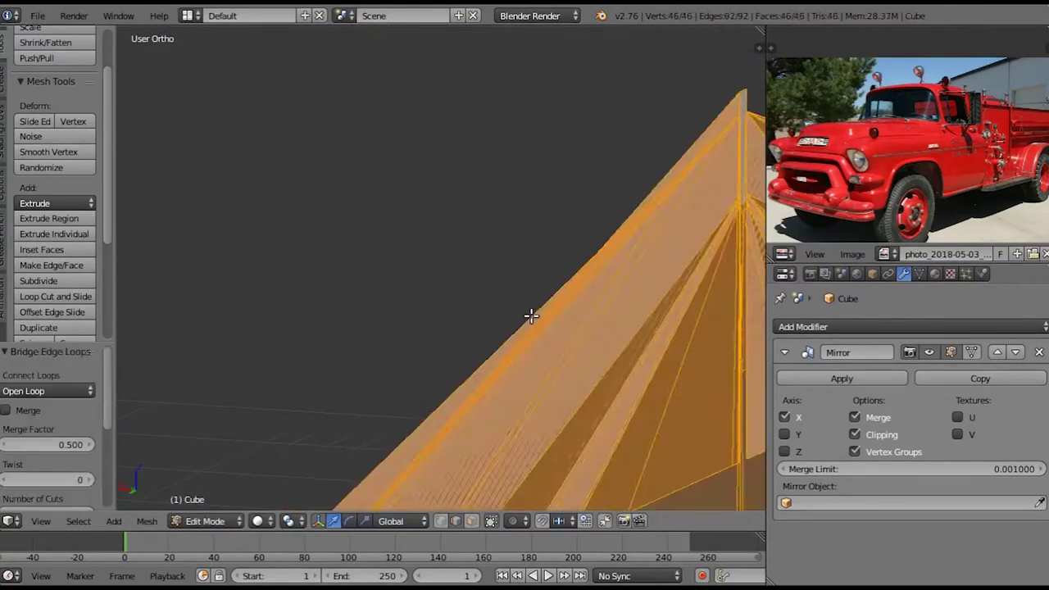
left_click(495, 156)
key("a")
middle_click_drag(445, 276, 558, 89)
scroll(471, 328, "up", 4)
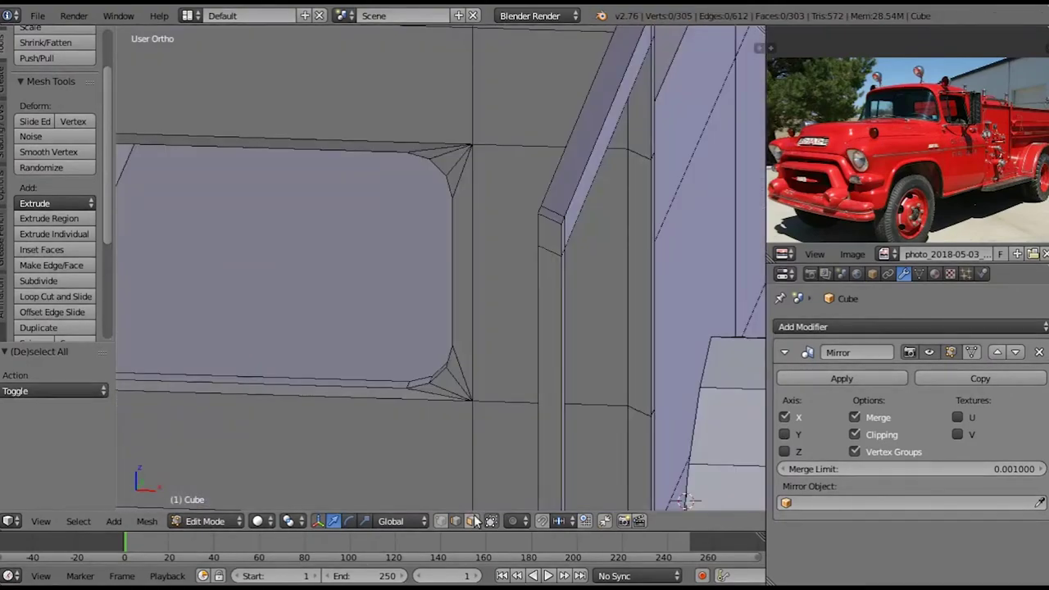
scroll(553, 215, "down", 3)
Reposition the top rail vertices and add a loop cut across the rail
mouse_move(553, 215)
middle_mouse_down()
mouse_move(380, 117)
mouse_move(502, 200)
mouse_move(506, 324)
middle_mouse_up()
right_click(380, 117, "shift")
scroll(379, 117, "up", 3)
key("g")
left_click(519, 198)
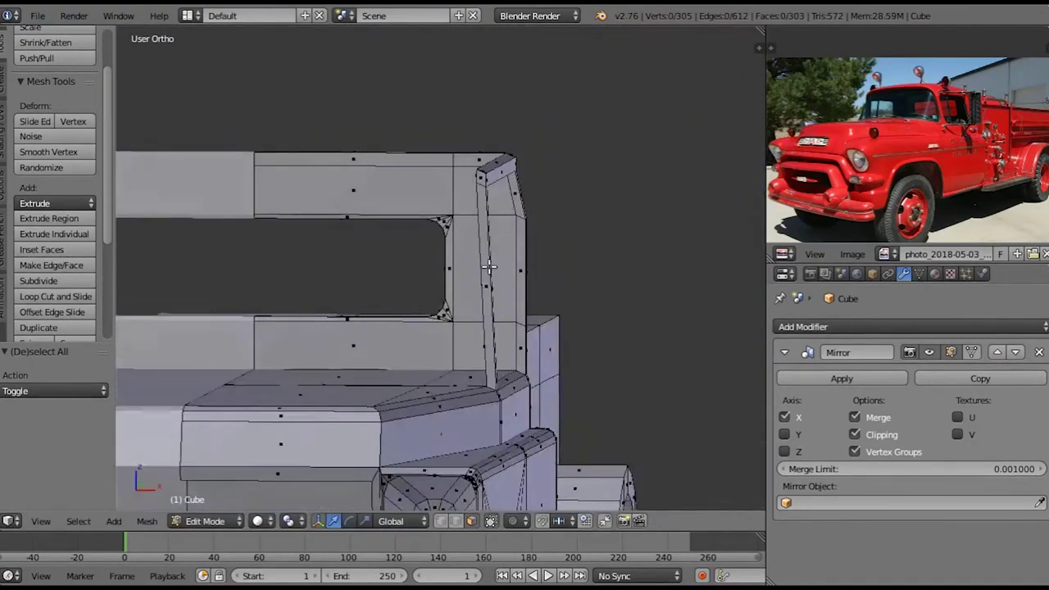
key("ctrl+r")
left_click(506, 324)
key("a")
mouse_move(503, 247)
middle_mouse_down()
mouse_move(533, 243)
mouse_move(486, 484)
middle_mouse_up()
scroll(533, 243, "up", 3)
mouse_move(440, 267)
middle_mouse_down()
mouse_move(368, 246)
mouse_move(368, 357)
mouse_move(429, 275)
middle_mouse_up()
Extrude the roof face forward along Y and delete the leftover faces
key("e")
left_click(369, 345)
key("g")
key("y")
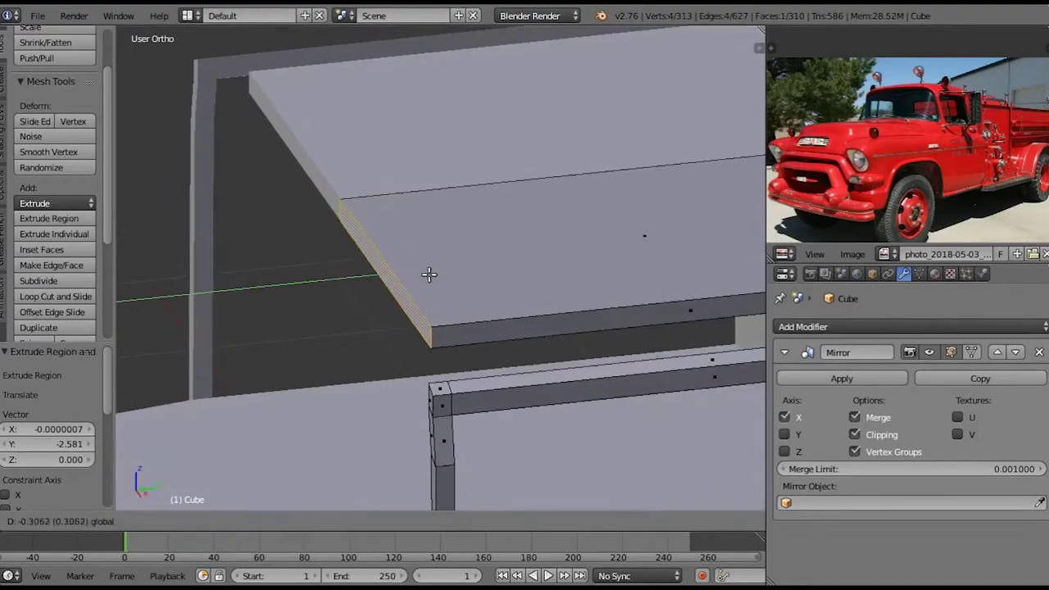
left_click(411, 273)
key("x")
left_click(427, 320)
mouse_move(426, 319)
middle_mouse_down()
mouse_move(459, 344)
mouse_move(482, 528)
middle_mouse_up()
Fill the gap at the roof edge with new faces
key("a")
right_click(623, 302)
mouse_move(623, 302)
middle_mouse_down()
mouse_move(574, 245)
mouse_move(625, 299)
mouse_move(489, 374)
mouse_move(481, 333)
mouse_move(523, 381)
mouse_move(464, 298)
mouse_move(487, 295)
mouse_move(459, 229)
mouse_move(487, 273)
middle_mouse_up()
key("f")
key("a")
Grow the selection over the roof and adjust it to close the cab frame
right_click(487, 274)
mouse_move(410, 276)
middle_mouse_down()
mouse_move(403, 245)
mouse_move(424, 238)
mouse_move(421, 259)
mouse_move(377, 290)
middle_mouse_up()
key("a")
scroll(421, 259, "down", 5)
scroll(523, 377, "up", 5)
mouse_move(490, 368)
middle_mouse_down()
mouse_move(464, 377)
mouse_move(468, 295)
mouse_move(427, 274)
mouse_move(459, 305)
middle_mouse_up()
key("ctrl+KP_Add")
left_click(444, 305)
scroll(443, 305, "down", 4)
Select a roof corner face and scale the roof faces slightly in wireframe side view
key("a")
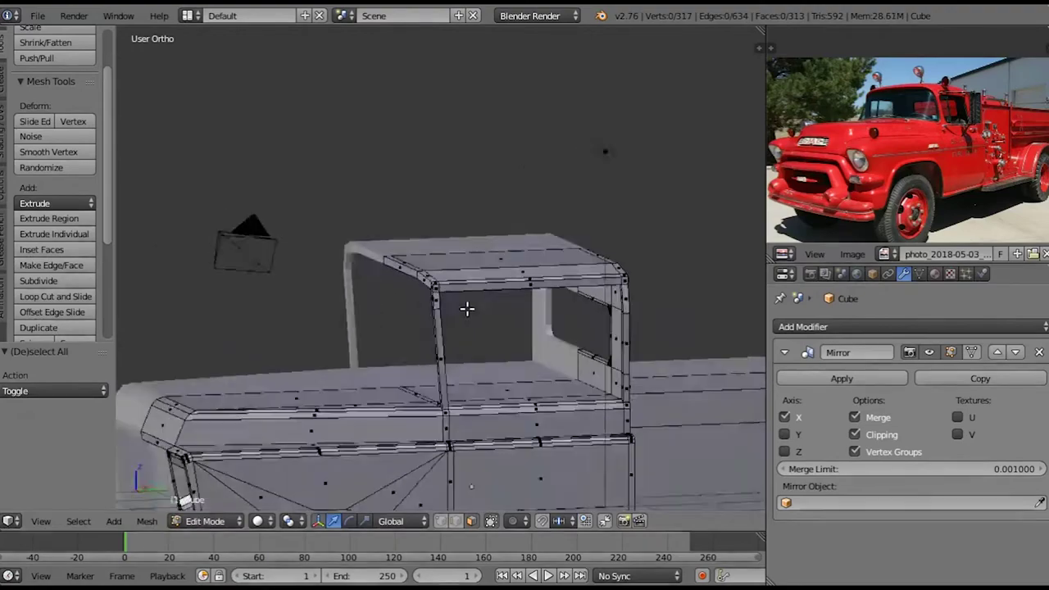
scroll(450, 298, "up", 4)
right_click(450, 298)
mouse_move(472, 318)
middle_mouse_down()
mouse_move(475, 344)
mouse_move(441, 337)
middle_mouse_up()
key("a")
key("Tab")
key("shift+z")
key("shift+z")
key("Tab")
key("KP_3")
key("z")
key("z")
middle_click_drag(554, 346, 647, 346)
key("s")
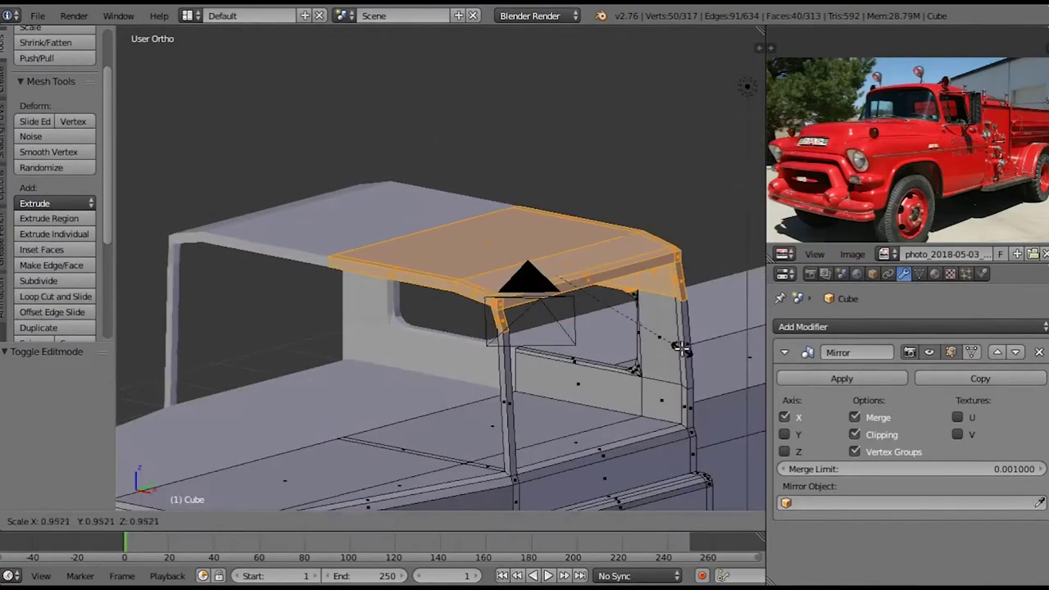
key("a")
Select the pillar corner vertex and the roof's front edge loops
mouse_move(670, 381)
middle_mouse_down()
mouse_move(541, 324)
mouse_move(396, 305)
middle_mouse_up()
right_click(537, 332)
right_click(396, 304, "alt")
mouse_move(623, 355)
middle_mouse_down()
mouse_move(702, 355)
mouse_move(557, 344)
mouse_move(587, 273)
middle_mouse_up()
right_click(587, 273, "alt+shift")
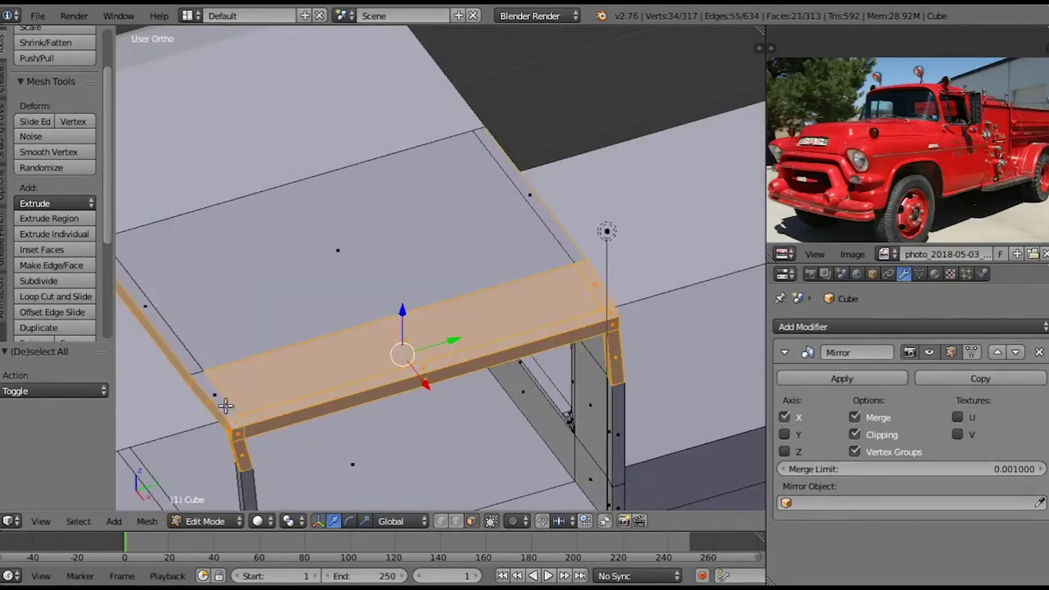
right_click(231, 422, "alt+shift")
mouse_move(478, 446)
middle_mouse_down()
mouse_move(459, 230)
mouse_move(480, 176)
mouse_move(534, 262)
middle_mouse_up()
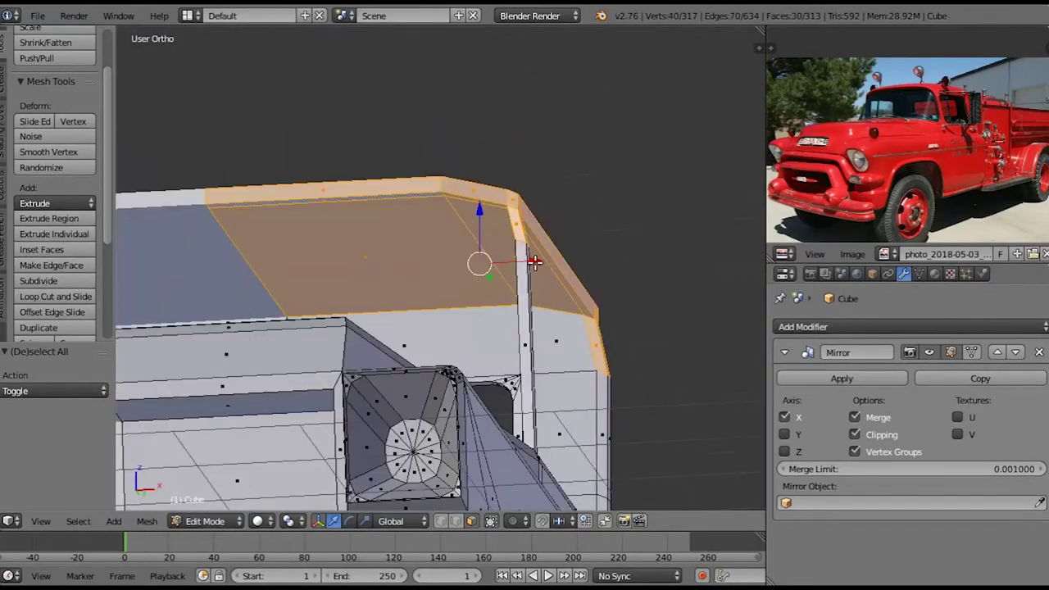
scroll(597, 295, "down", 3)
scroll(480, 238, "down", 3)
Delete the selected windshield faces of the cab with X > Faces
key("Tab")
mouse_move(481, 238)
middle_mouse_down()
mouse_move(459, 360)
mouse_move(504, 378)
mouse_move(583, 136)
mouse_move(260, 110)
middle_mouse_up()
key("Tab")
scroll(508, 369, "up", 5)
key("a")
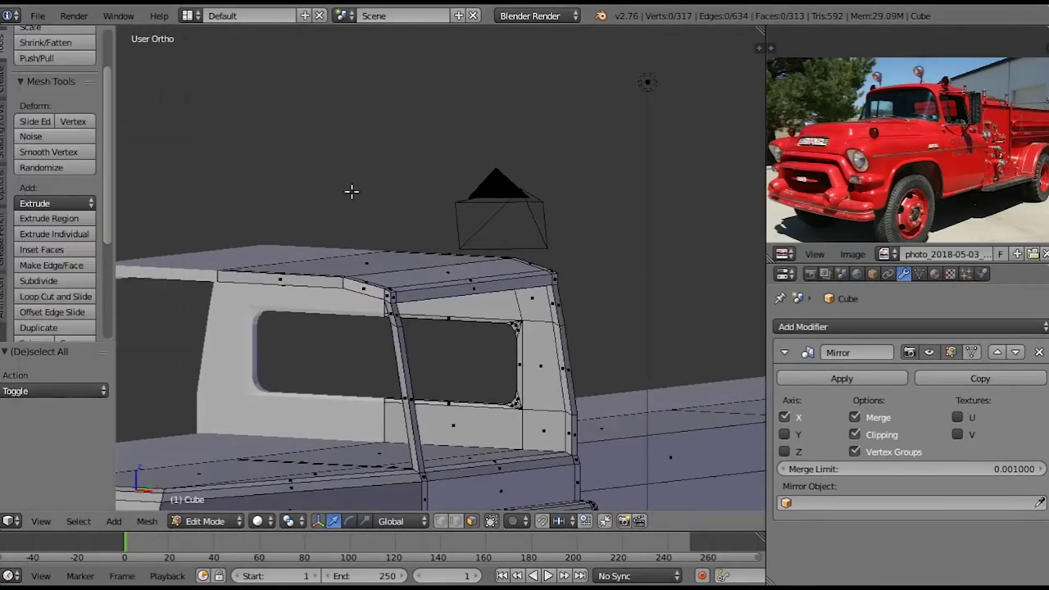
scroll(351, 191, "down", 5)
scroll(457, 400, "up", 5)
key("x")
left_click(386, 415)
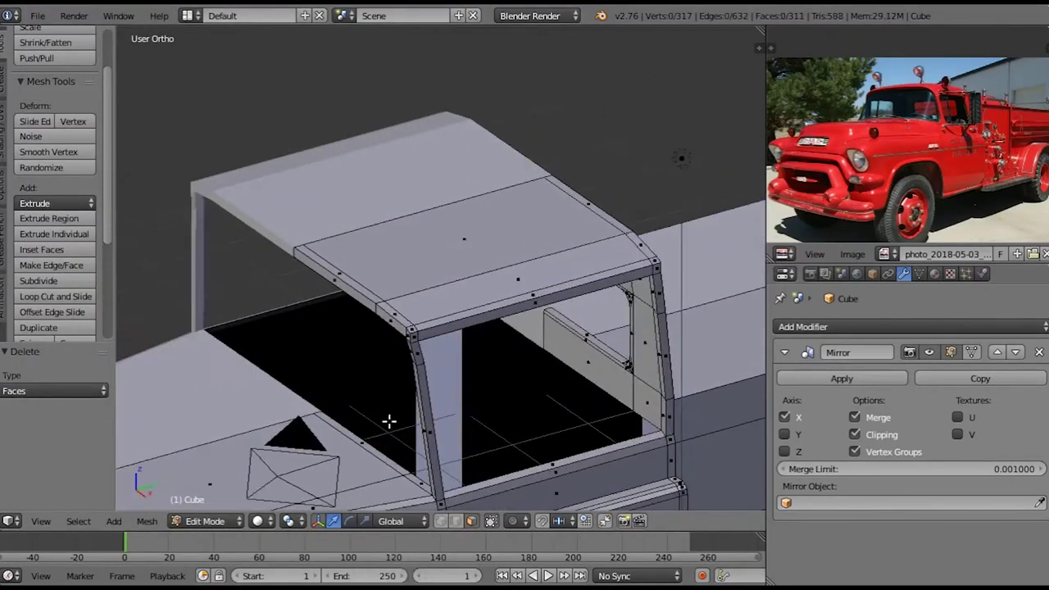
Slide the two cowl vertices along the truck's length and return to Object Mode
middle_click_drag(388, 421, 485, 436)
middle_click_drag(479, 372, 591, 270)
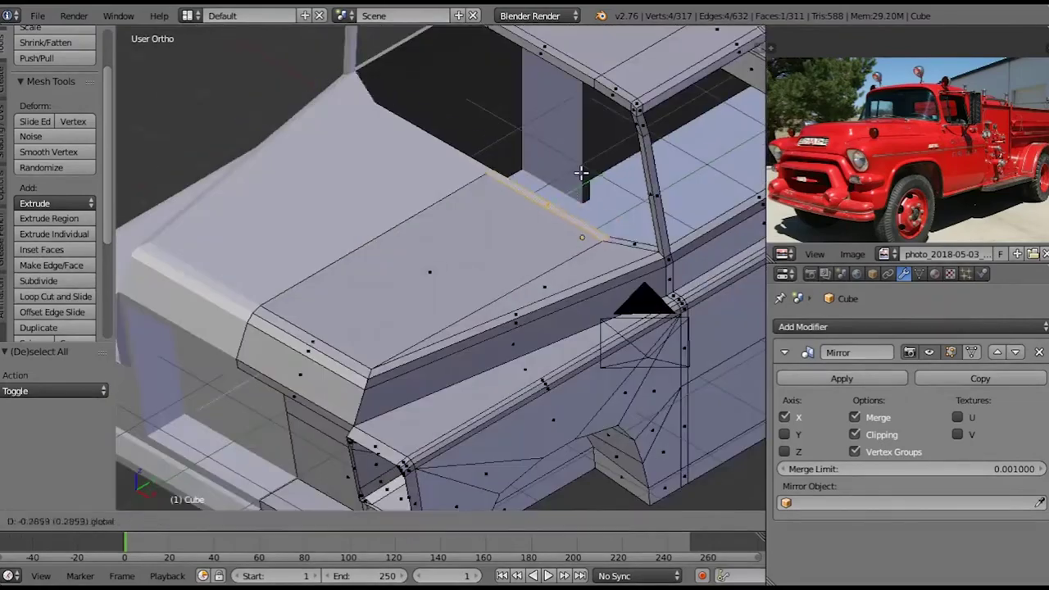
left_click_drag(607, 262, 640, 256)
middle_click_drag(640, 257, 610, 264)
left_click_drag(611, 264, 603, 266)
middle_click_drag(610, 273, 508, 283)
left_click_drag(512, 281, 503, 284)
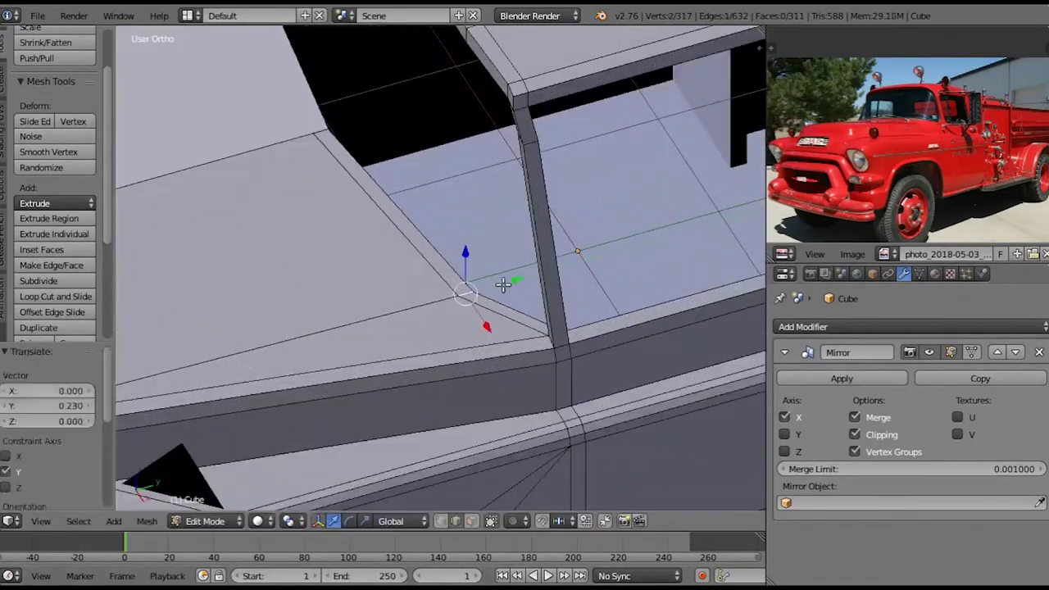
key("Tab")
middle_click_drag(503, 284, 435, 296)
scroll(435, 287, "down", 6)
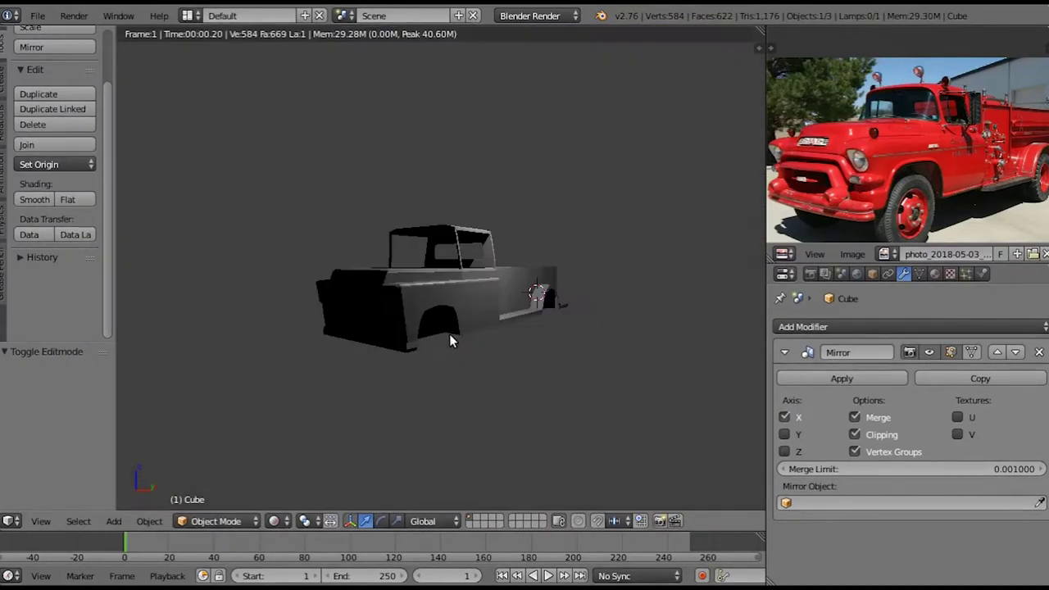
Select the roof's front edge loop and lower it slightly along Z
key("Tab")
key("KP_3")
key("z")
scroll(475, 399, "up", 3)
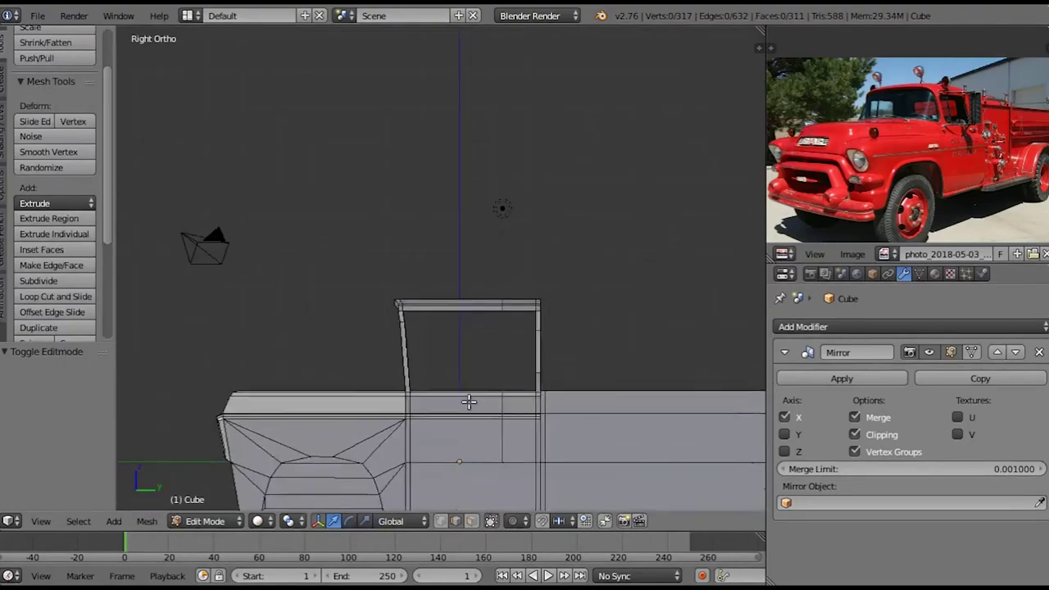
scroll(451, 443, "up", 2)
right_click(452, 364, "alt")
key("z")
mouse_move(452, 363)
middle_mouse_down()
mouse_move(491, 237)
mouse_move(508, 230)
middle_mouse_up()
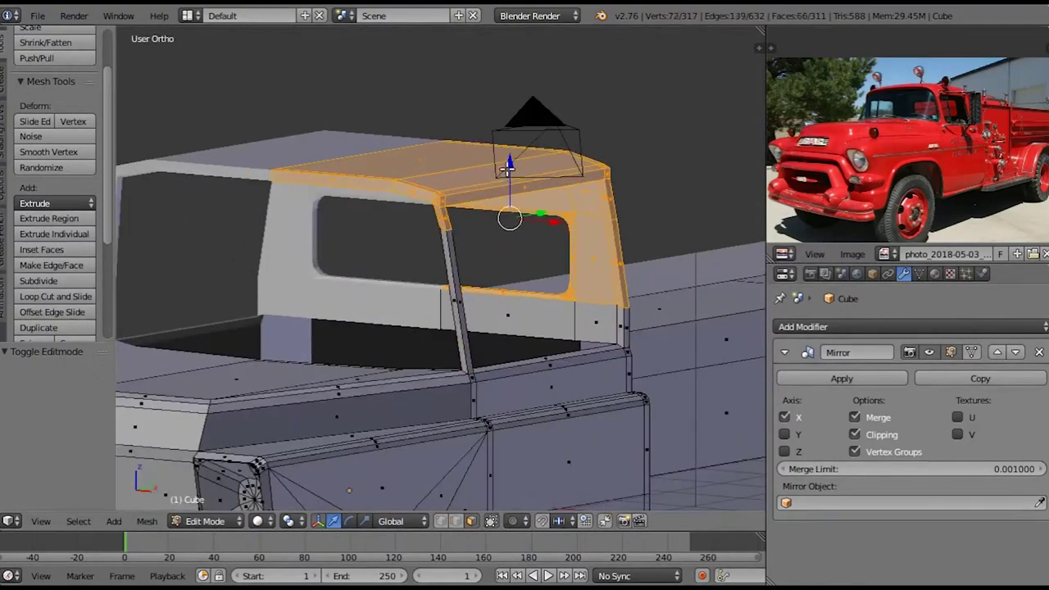
key("g")
key("z")
left_click(502, 283)
Check the lowered roof in a rendered three-quarter preview, then return to wireframe side view
key("Tab")
key("z")
middle_click_drag(448, 340, 588, 365)
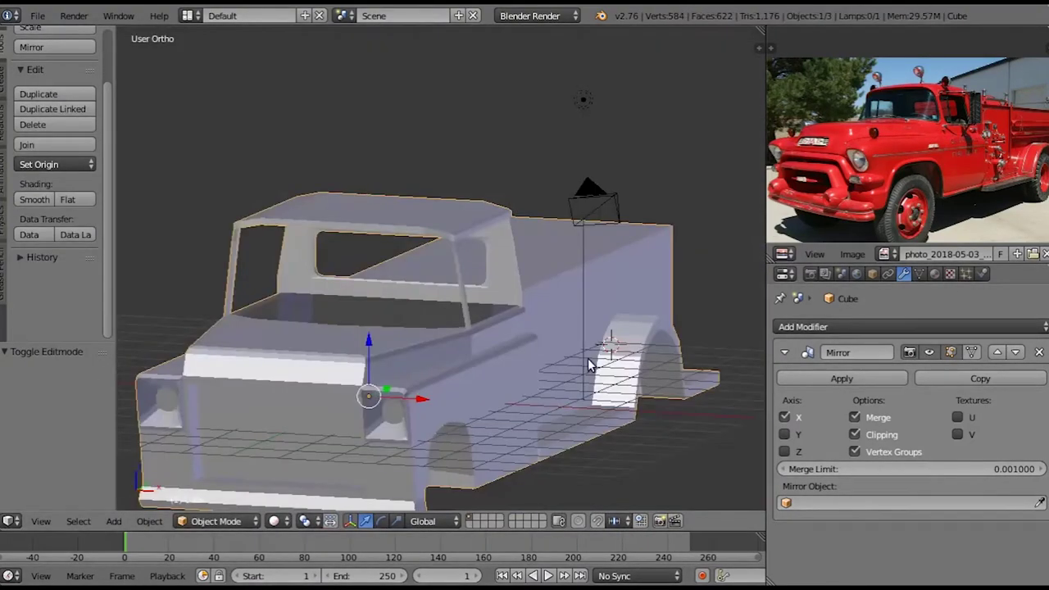
key("shift+z")
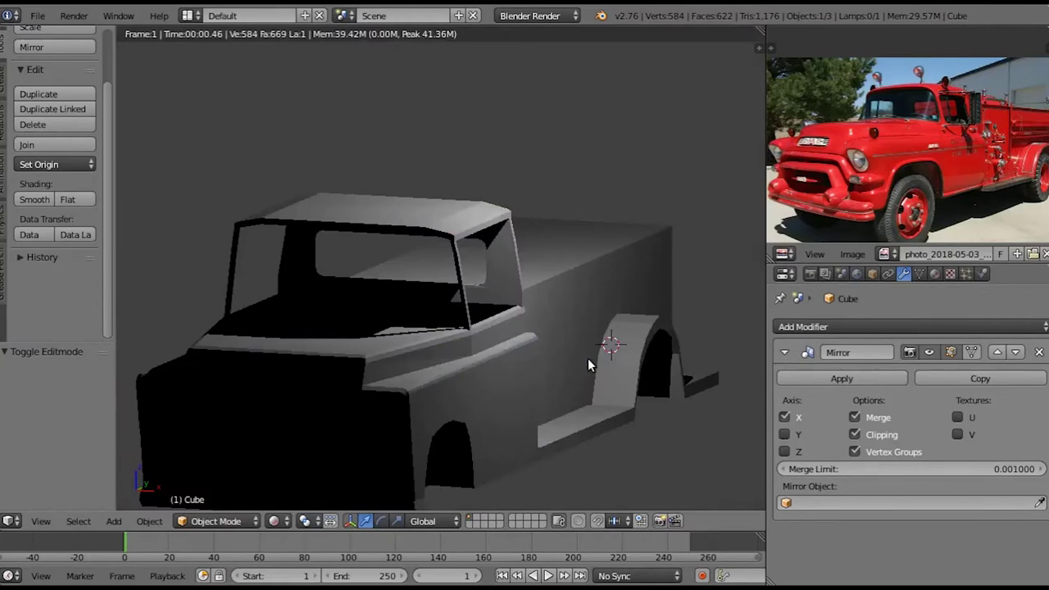
scroll(588, 365, "up", 3)
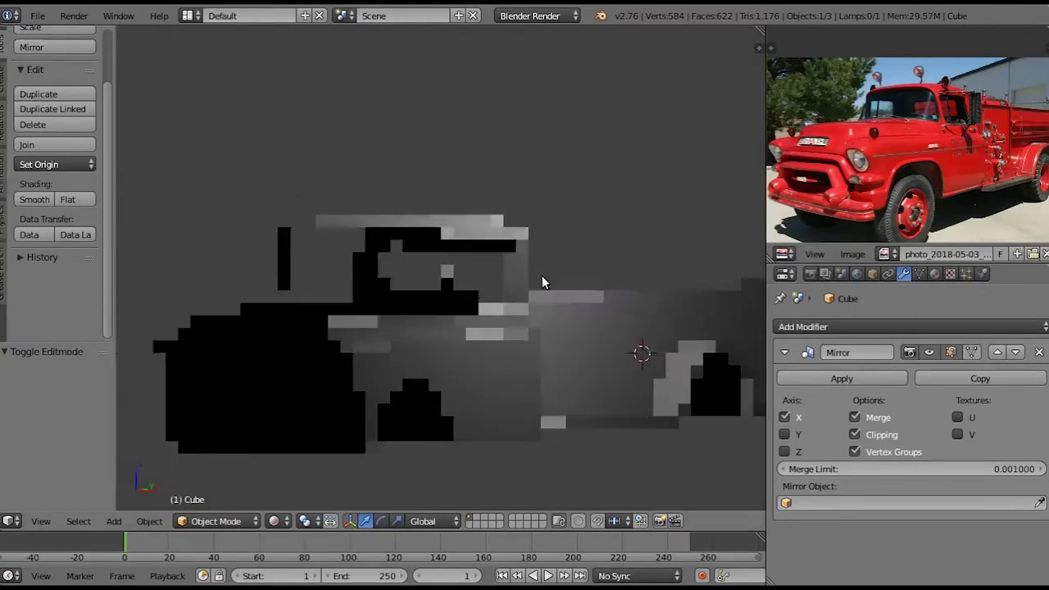
scroll(503, 363, "up", 4)
key("a")
key("z")
middle_click_drag(504, 363, 431, 347)
scroll(431, 347, "down", 5)
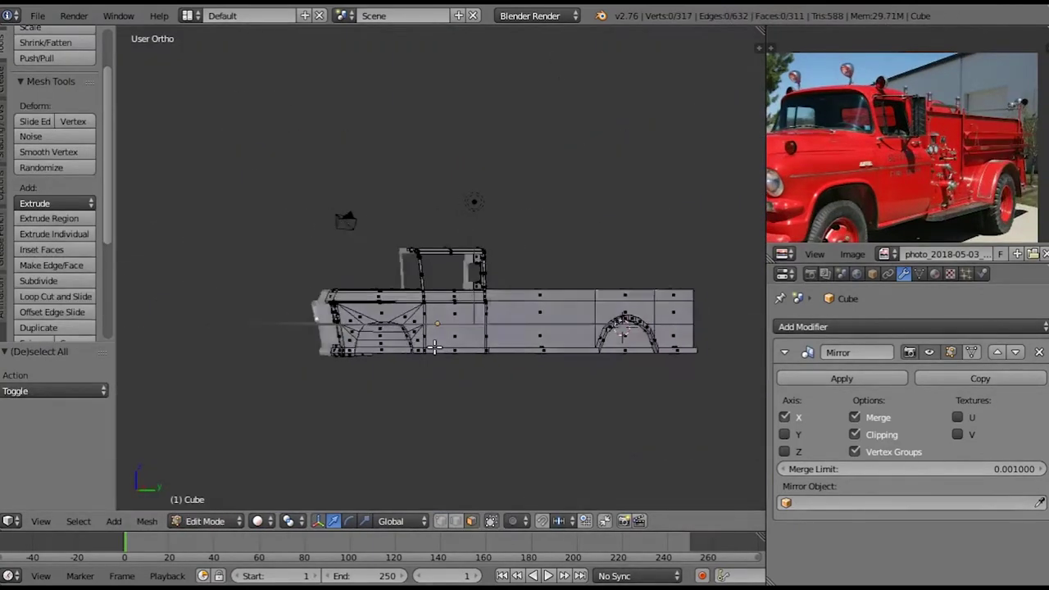
Box-select the front-end vertices and push them forward to lengthen the hood
key("b")
left_click_drag(525, 332, 245, 113)
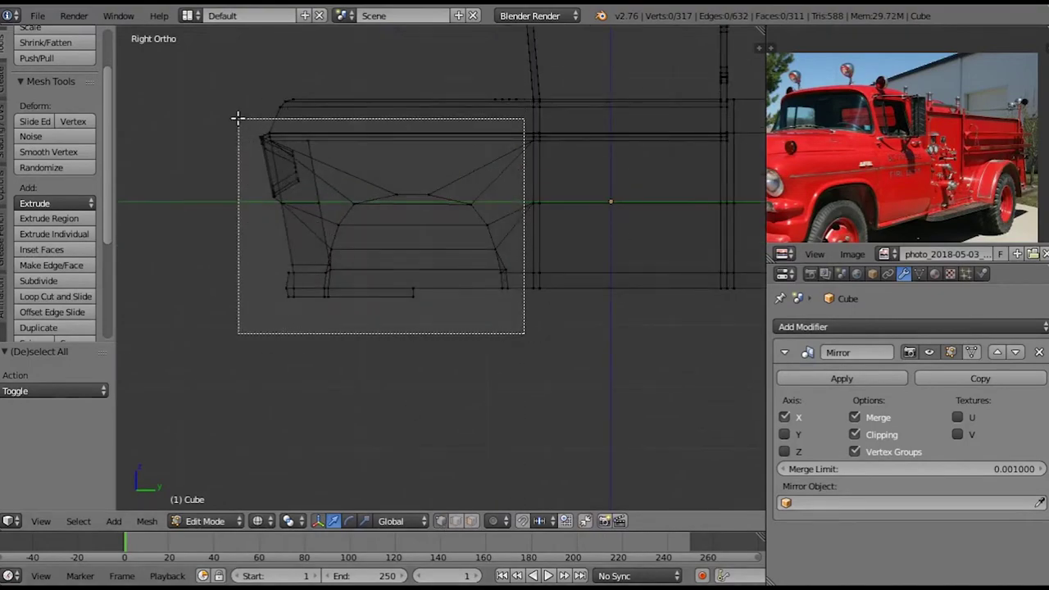
key("z")
middle_click_drag(316, 206, 361, 233)
left_click_drag(386, 232, 356, 237)
scroll(357, 236, "down", 4)
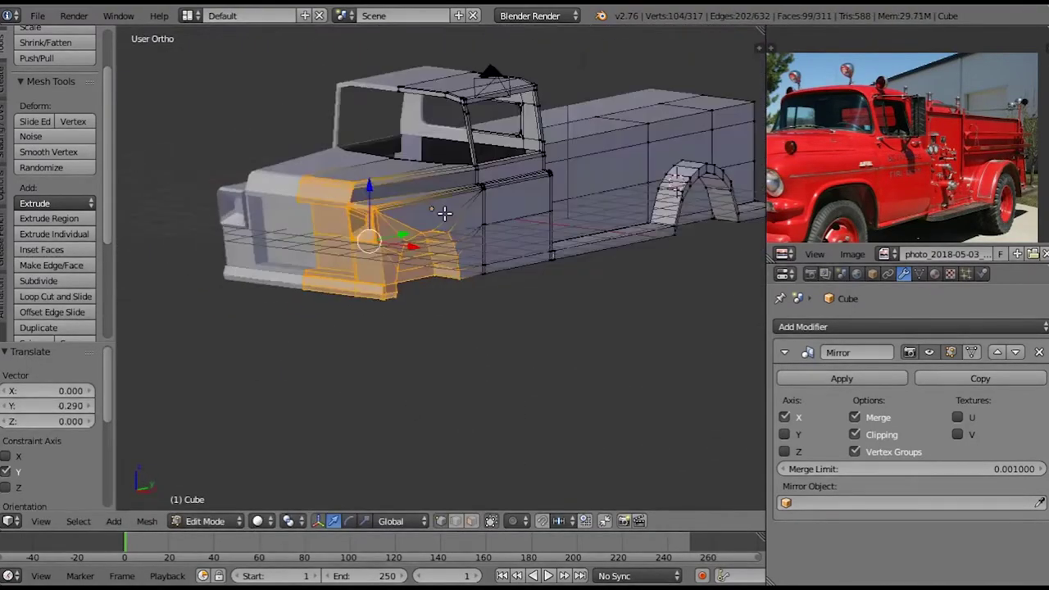
key("Tab")
Switch to face select mode and pick faces along the bed top
mouse_move(514, 243)
middle_mouse_down()
mouse_move(520, 228)
mouse_move(559, 247)
mouse_move(473, 244)
mouse_move(520, 264)
mouse_move(399, 241)
mouse_move(305, 287)
middle_mouse_up()
key("KP_5")
key("Tab")
left_click(471, 521)
right_click(566, 155, "ctrl")
mouse_move(566, 156)
middle_mouse_down()
mouse_move(551, 255)
mouse_move(623, 205)
mouse_move(557, 262)
middle_mouse_up()
Select the bed's top front edge and leave Edit Mode
key("a")
scroll(648, 192, "up", 4)
right_click(362, 245, "ctrl")
scroll(362, 244, "down", 5)
scroll(361, 244, "up", 5)
key("Tab")
scroll(450, 312, "down", 6)
scroll(385, 284, "up", 3)
middle_click_drag(385, 284, 420, 286)
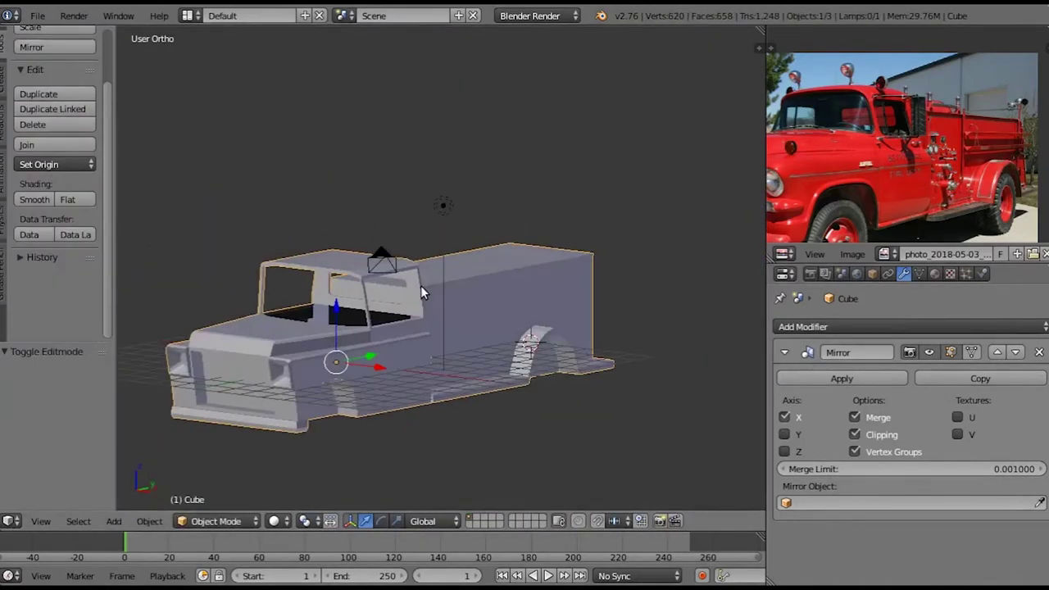
Change the lamp to a Sun light and rotate it -79.452° about Z
right_click(445, 204)
left_click(904, 274)
left_click(850, 498)
key("r")
key("z")
left_click(438, 357)
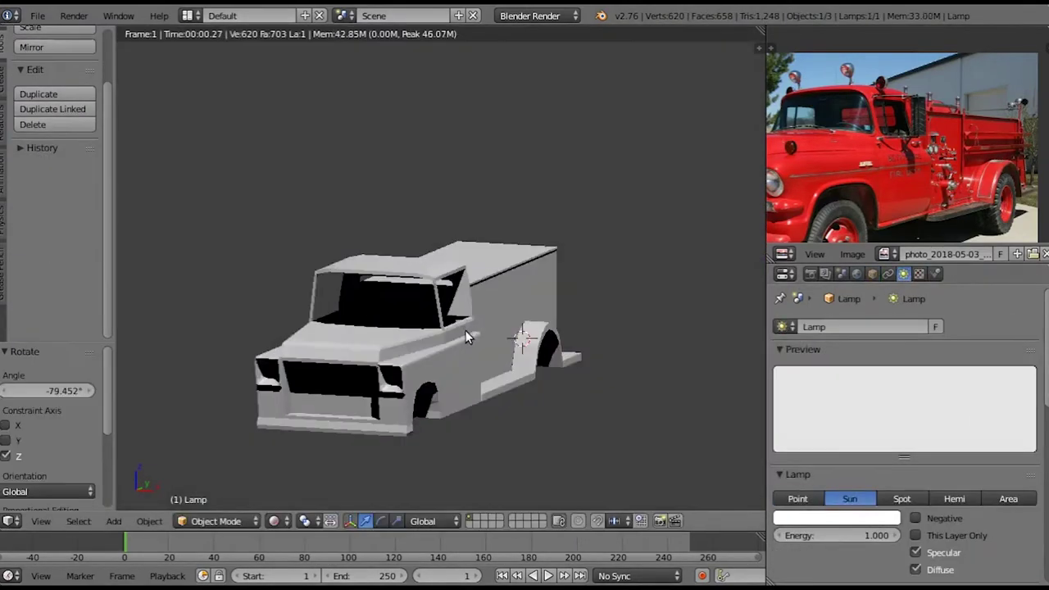
middle_click_drag(443, 356, 464, 351)
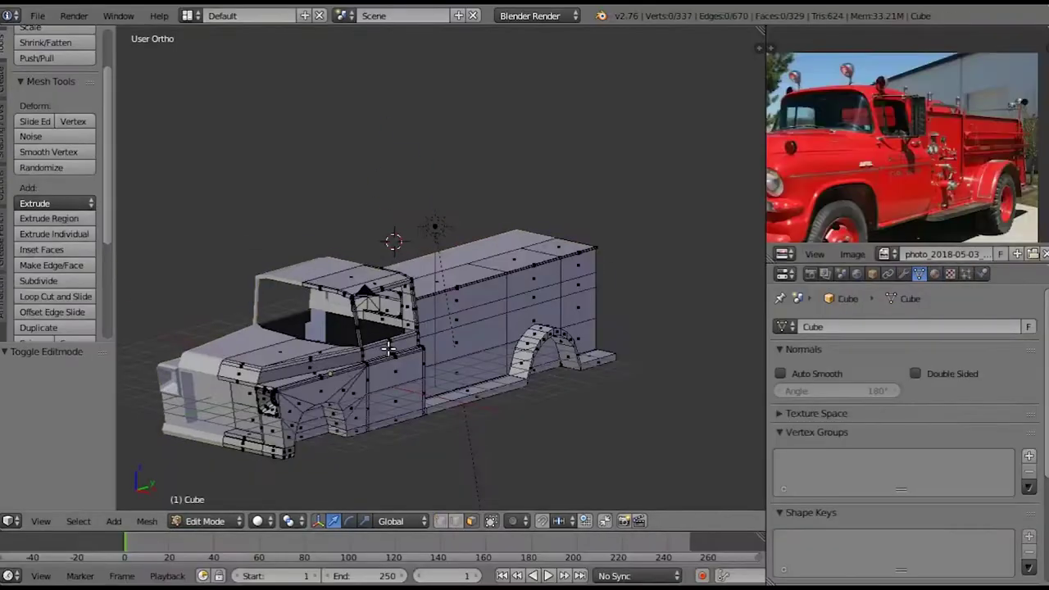
key("Tab")
mouse_move(410, 351)
middle_mouse_down()
mouse_move(463, 339)
mouse_move(363, 343)
middle_mouse_up()
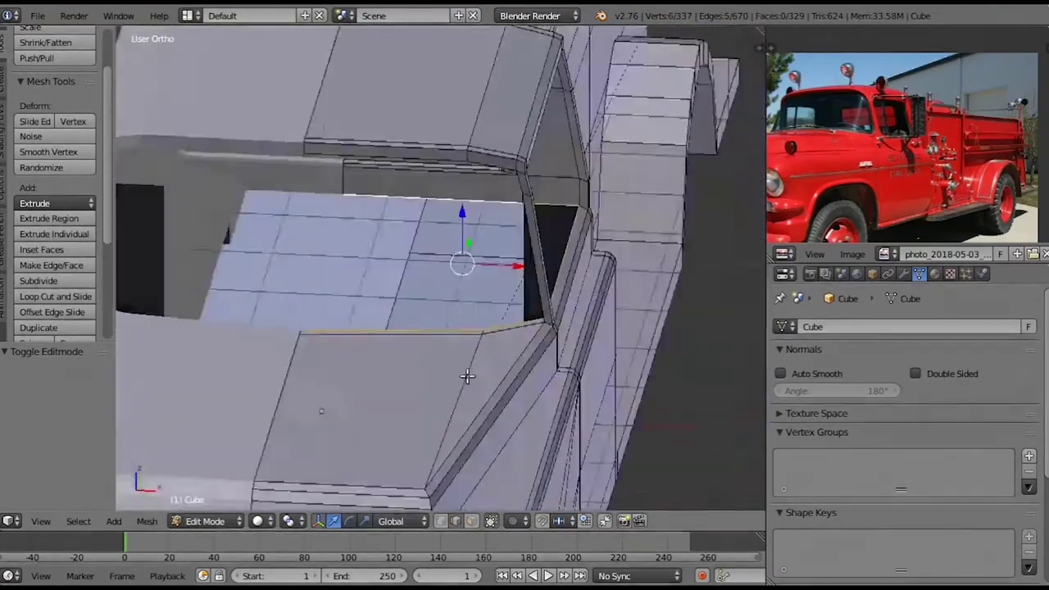
Extrude the chosen lower faces downward, then extrude again, shrink and merge them at centre
key("e")
left_click(502, 250)
mouse_move(464, 321)
middle_mouse_down()
mouse_move(452, 443)
mouse_move(457, 402)
middle_mouse_up()
key("e")
key("s")
left_click(405, 378)
left_click(410, 377)
key("a")
Bevel the selected cab edge by a small amount with Ctrl+B
mouse_move(356, 364)
middle_mouse_down()
mouse_move(591, 356)
mouse_move(480, 520)
mouse_move(517, 325)
mouse_move(627, 283)
mouse_move(597, 237)
middle_mouse_up()
scroll(452, 356, "up", 3)
scroll(452, 355, "up", 3)
key("ctrl+r")
mouse_move(669, 303)
middle_mouse_down()
mouse_move(557, 363)
mouse_move(586, 410)
middle_mouse_up()
key("ctrl+b")
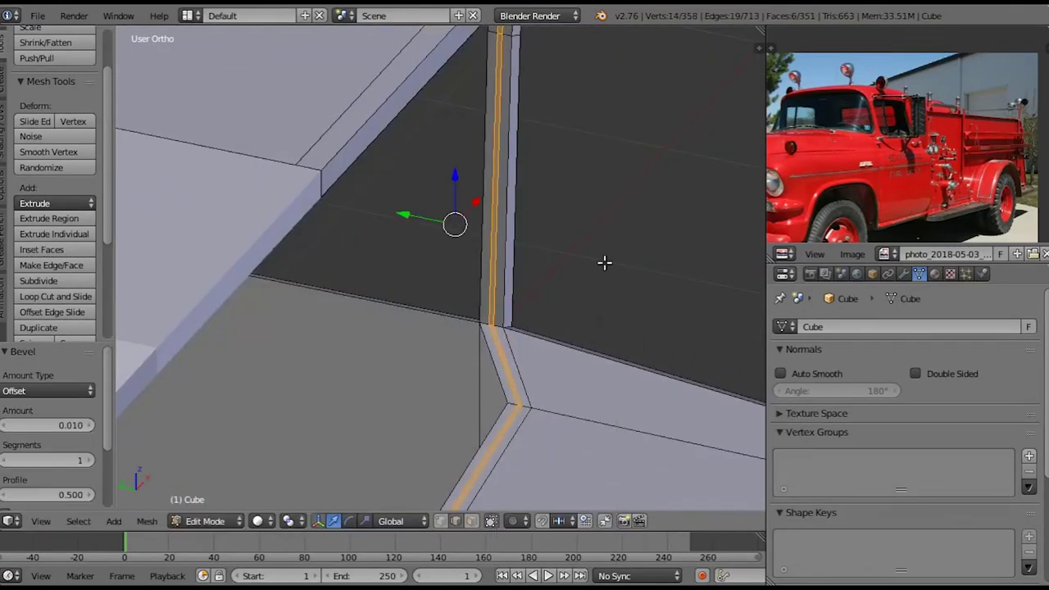
key("ctrl+b")
Delete the six selected faces and fill the gap with new faces
mouse_move(613, 314)
middle_mouse_down()
mouse_move(543, 415)
mouse_move(459, 398)
mouse_move(417, 270)
mouse_move(358, 165)
mouse_move(441, 164)
mouse_move(525, 375)
mouse_move(661, 276)
mouse_move(696, 378)
mouse_move(649, 333)
mouse_move(520, 276)
mouse_move(353, 271)
middle_mouse_up()
key("x")
left_click(459, 398)
key("f")
key("a")
Move the side step's edge along Y toward the rear wheel arch
right_click(353, 270)
key("g")
key("y")
left_click(413, 369)
mouse_move(412, 370)
middle_mouse_down()
mouse_move(481, 340)
mouse_move(422, 320)
mouse_move(567, 350)
middle_mouse_up()
key("Tab")
scroll(361, 339, "down", 5)
middle_click_drag(361, 339, 468, 422)
key("Tab")
scroll(429, 405, "up", 6)
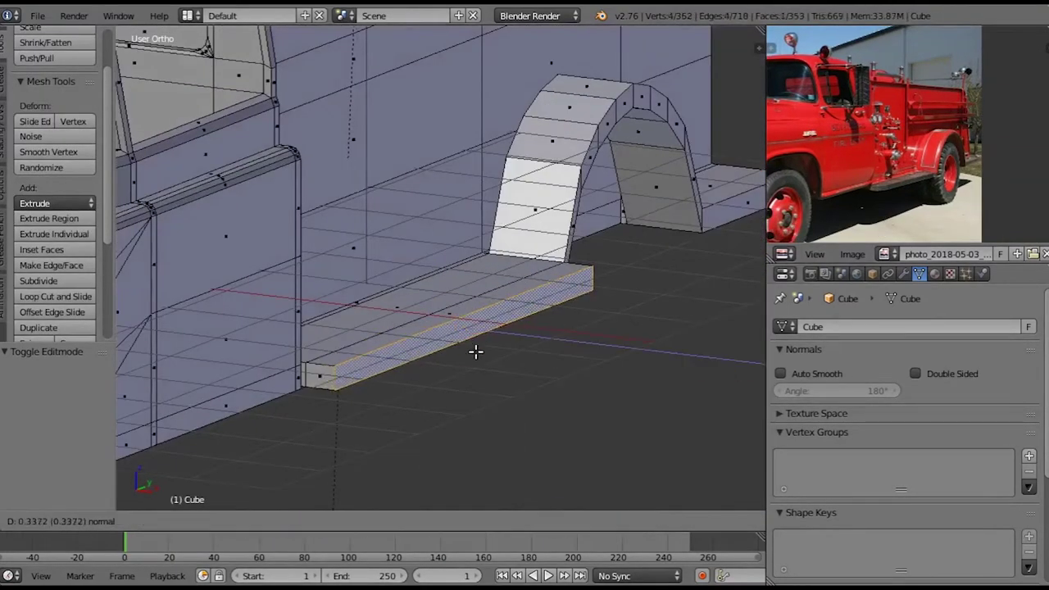
middle_click_drag(550, 367, 747, 281)
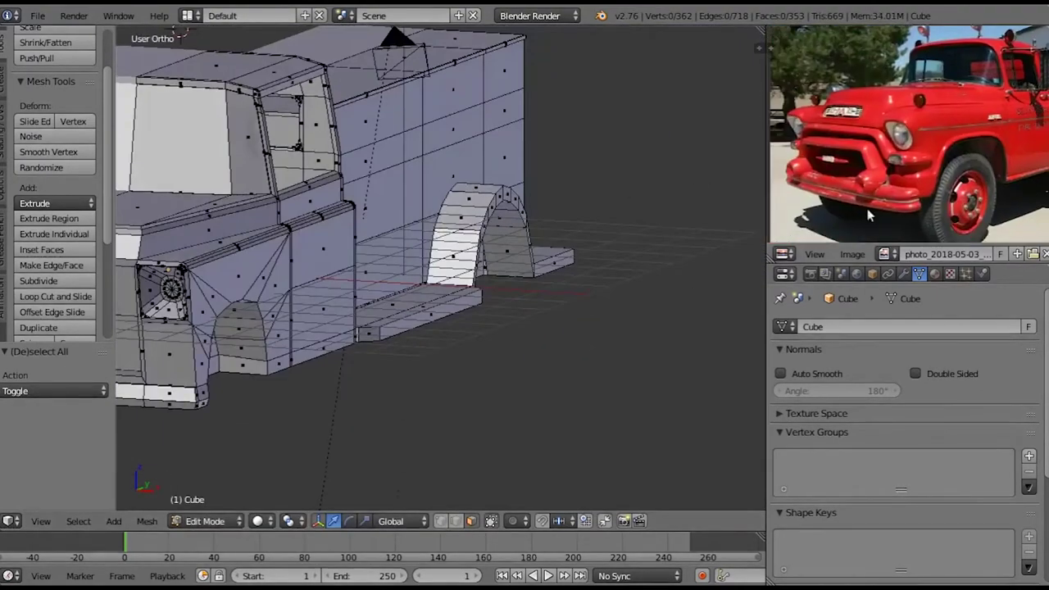
Snap the 3D cursor to a front face beside the headlight and add a cube of radius 0.29 there
middle_click_drag(427, 271, 374, 259)
scroll(373, 259, "up", 3)
right_click(374, 259)
key("shift+s")
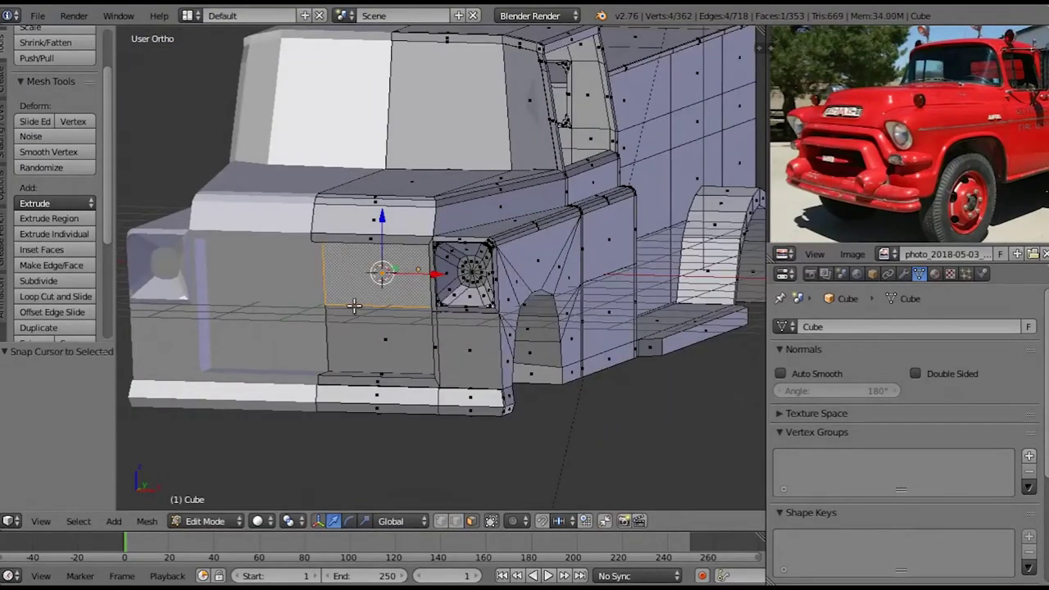
right_click(473, 330)
key("shift+s")
left_click(473, 328)
key("shift+a")
left_click(473, 328)
type("0.29")
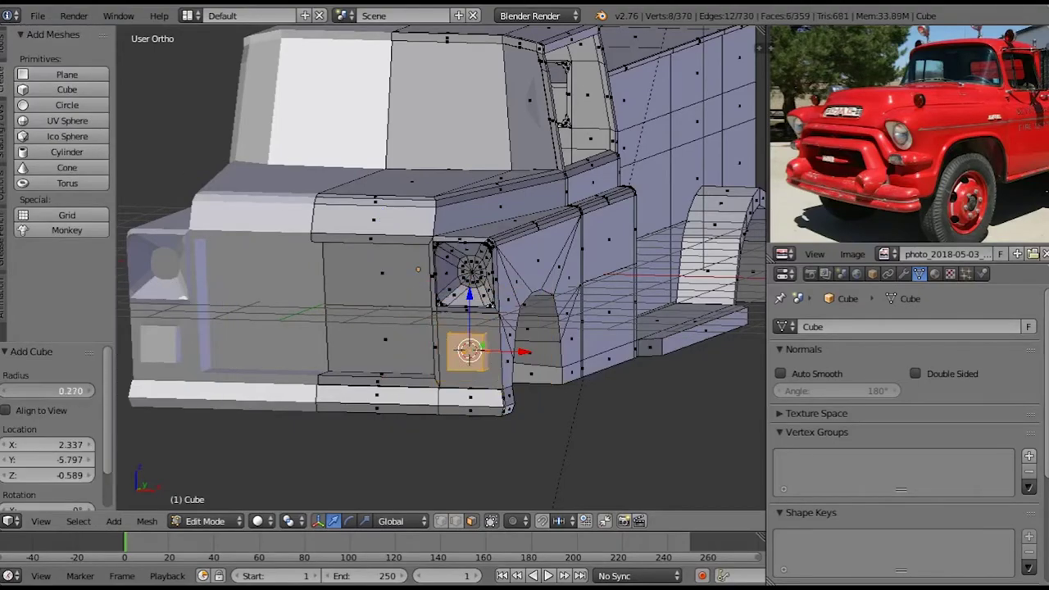
left_click(471, 277)
scroll(468, 287, "up", 3)
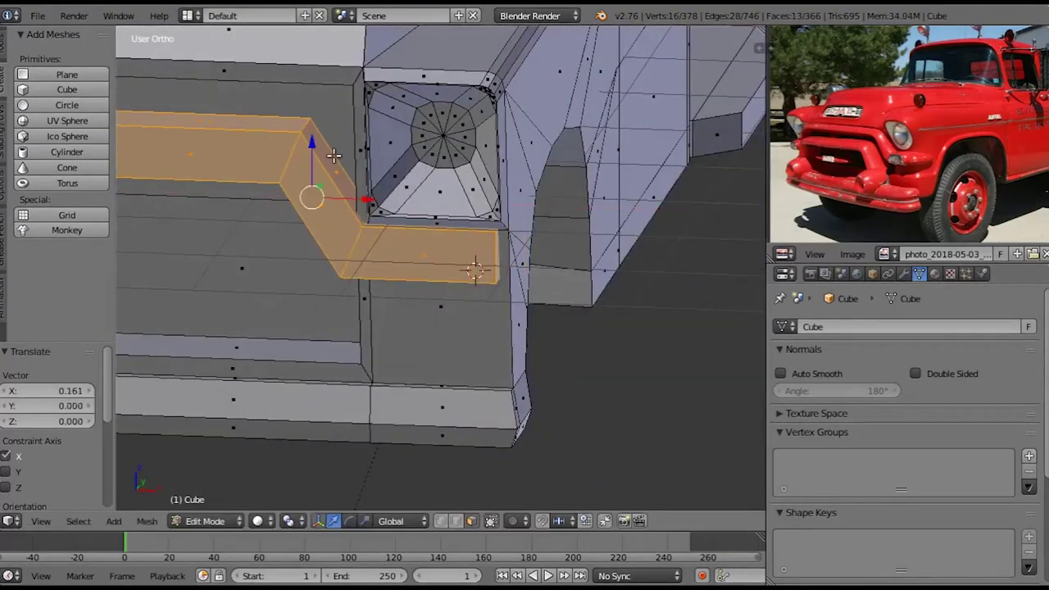
Place the cursor on the front panel, deselect everything, and orbit around the truck to check the bar
left_click(333, 155)
key("a")
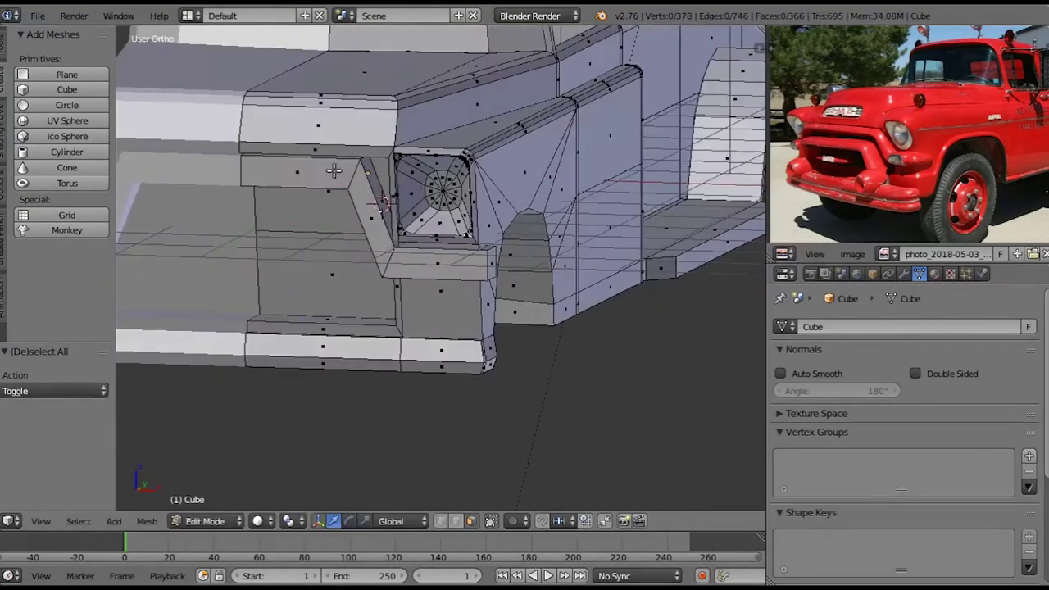
scroll(334, 170, "up", 3)
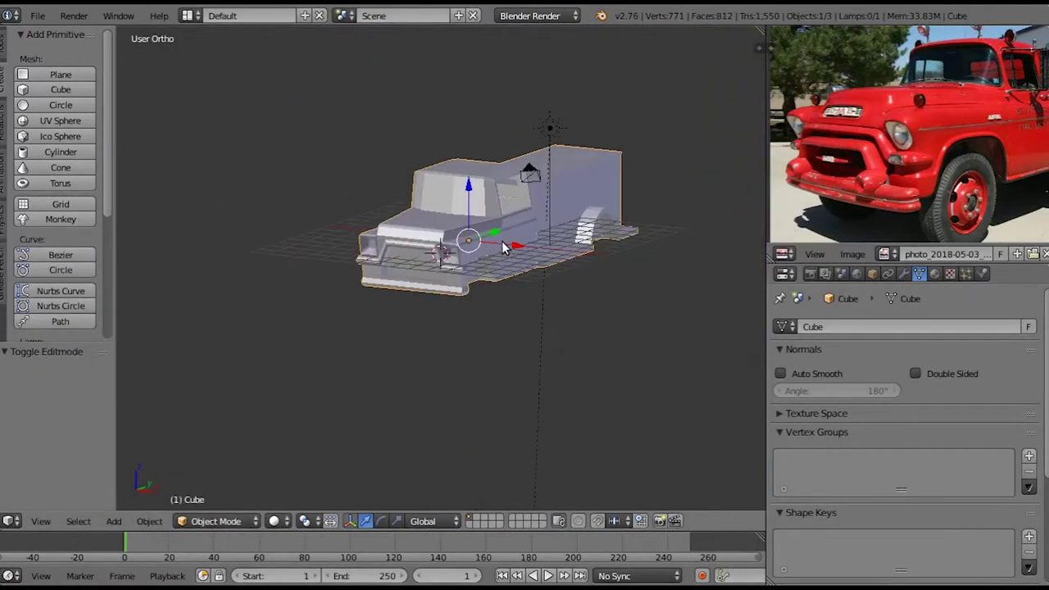
middle_click_drag(505, 248, 440, 235)
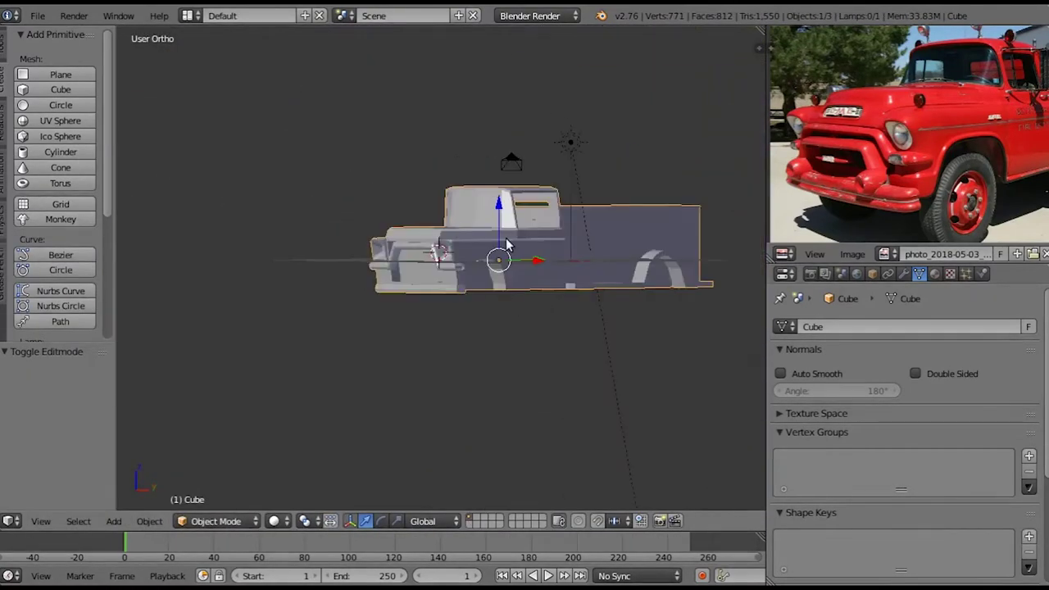
mouse_move(506, 244)
middle_mouse_down()
mouse_move(494, 229)
mouse_move(508, 268)
middle_mouse_up()
mouse_move(504, 324)
middle_mouse_down()
mouse_move(423, 338)
mouse_move(451, 343)
middle_mouse_up()
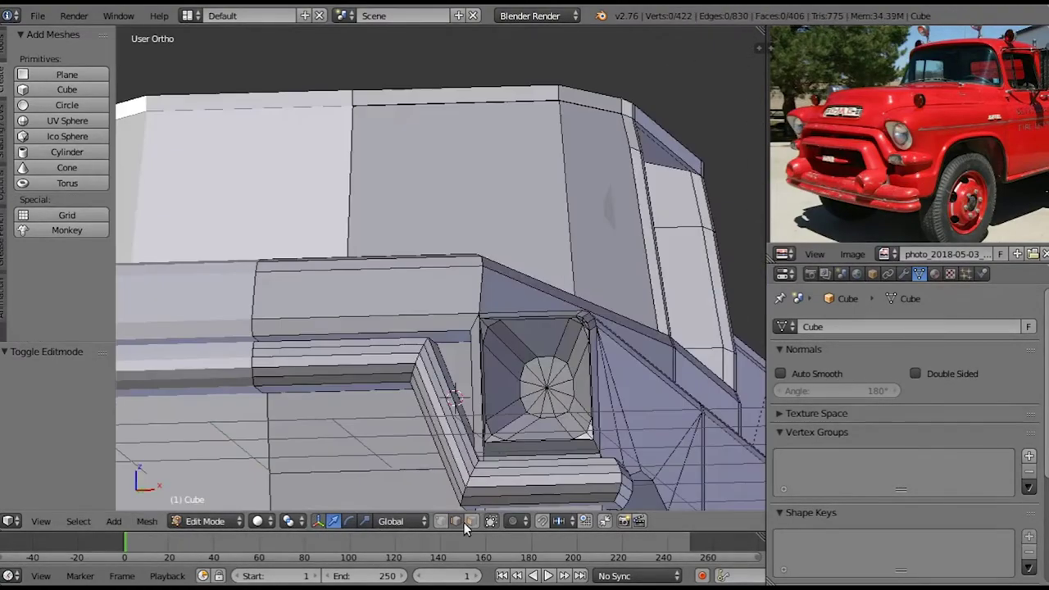
Duplicate the grille strip, move the copy lower along Z and along Y, and scale it
right_click(416, 375)
key("shift+d")
key("z")
left_click(402, 437)
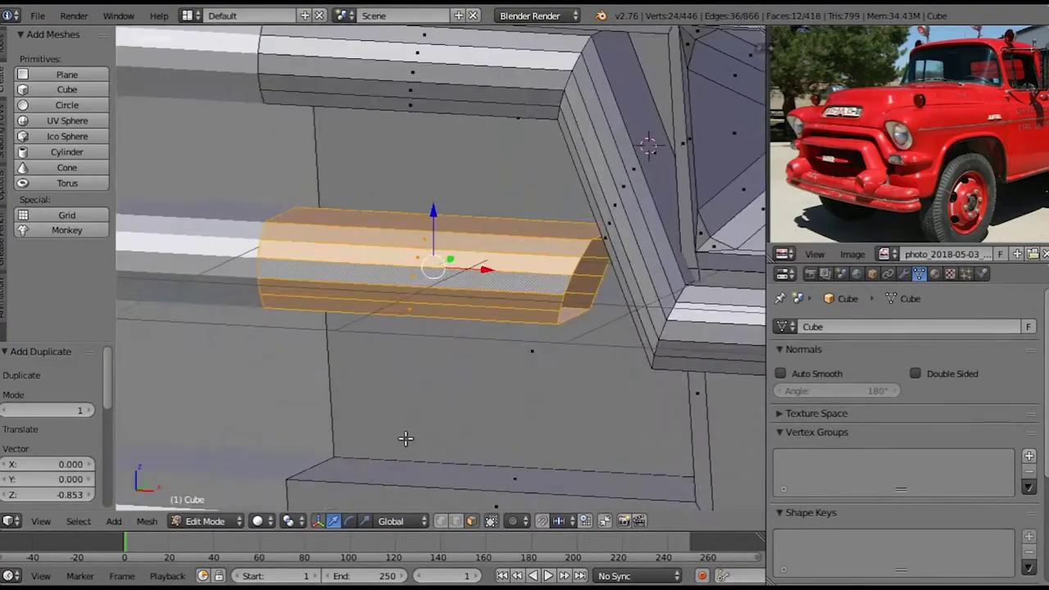
key("g")
key("z")
key("y")
left_click(443, 221)
mouse_move(442, 222)
middle_mouse_down()
mouse_move(490, 267)
mouse_move(481, 235)
mouse_move(469, 241)
mouse_move(480, 249)
middle_mouse_up()
key("s")
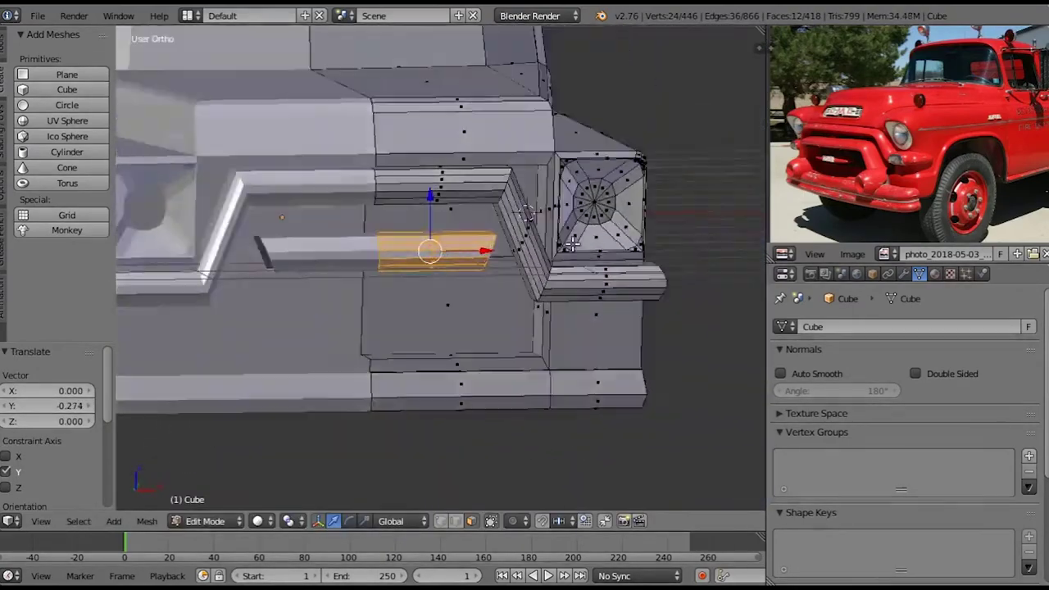
scroll(481, 249, "up", 3)
key("a")
Extrude the bar's end face downward into a strut and shift its lower end along X
mouse_move(486, 307)
middle_mouse_down()
mouse_move(434, 452)
mouse_move(347, 265)
middle_mouse_up()
right_click(347, 265)
key("e")
left_click(368, 403)
mouse_move(368, 402)
middle_mouse_down()
mouse_move(372, 363)
mouse_move(401, 373)
mouse_move(392, 337)
middle_mouse_up()
key("g")
key("x")
left_click(385, 361)
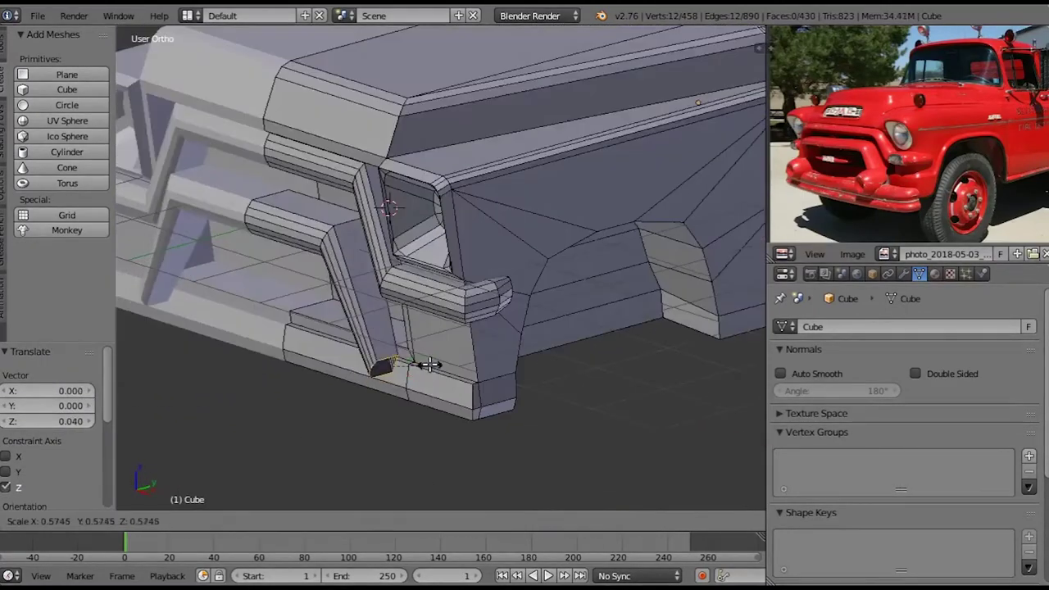
left_click(429, 363)
mouse_move(450, 356)
middle_mouse_down()
mouse_move(386, 356)
mouse_move(416, 317)
middle_mouse_up()
scroll(478, 468, "up", 3)
key("a")
Zoom around the front and add a cylinder at the 3D cursor
scroll(416, 316, "down", 5)
scroll(417, 317, "up", 5)
scroll(362, 270, "up", 3)
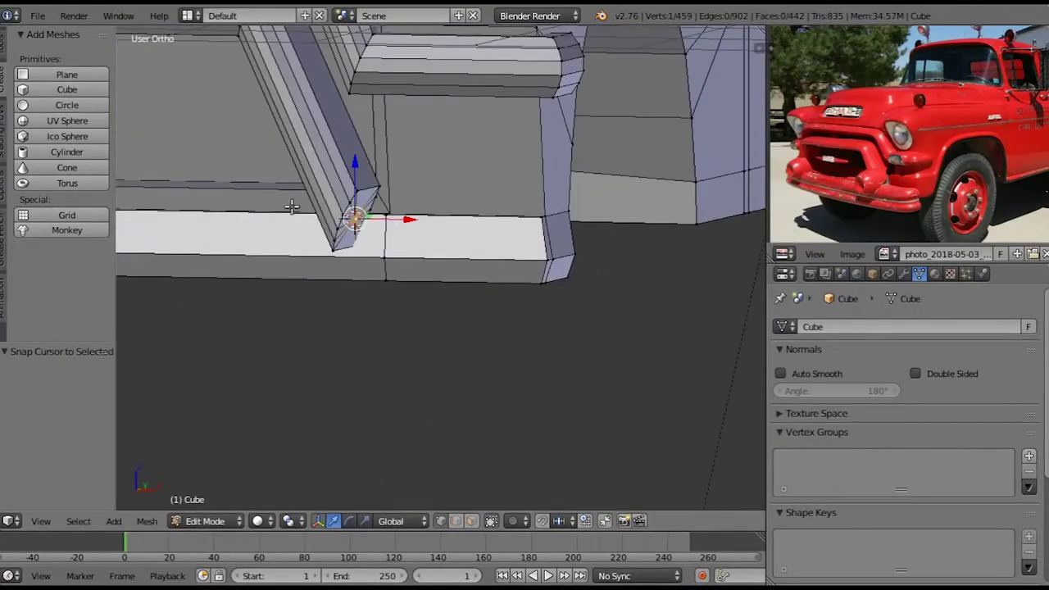
left_click(80, 152)
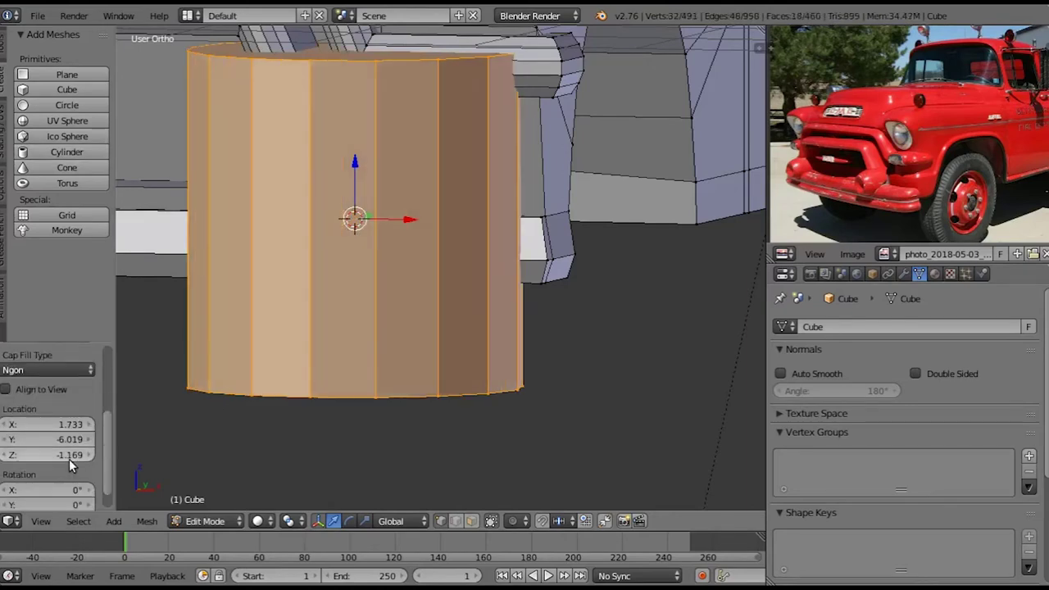
Rotate the new cylinder 90° about X and give it Triangle Fan caps
left_click_drag(78, 395, 47, 395)
scroll(52, 442, "down", 3)
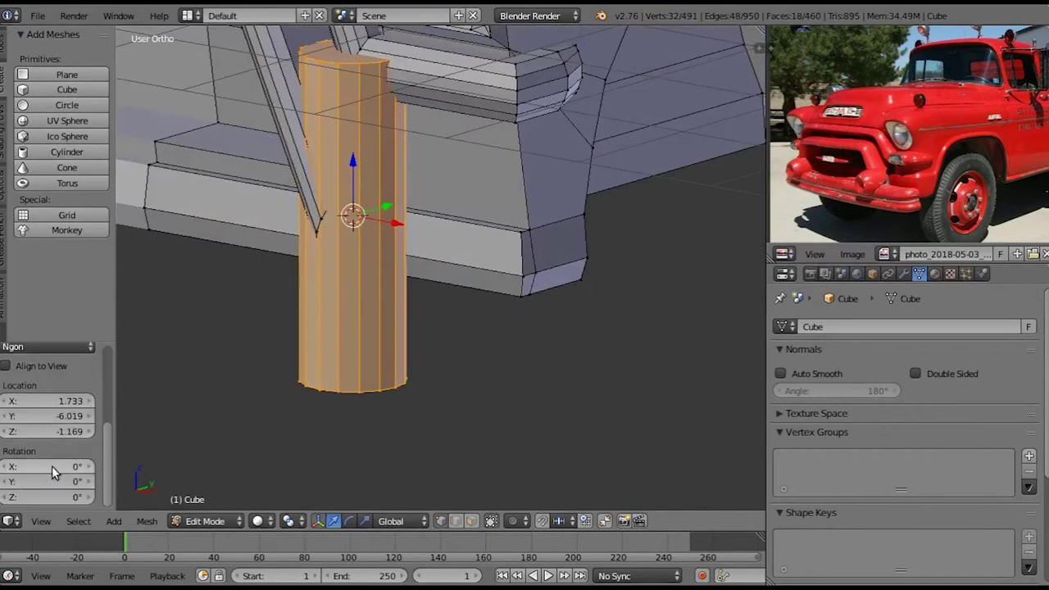
double_click(52, 466)
type("90")
key("Return")
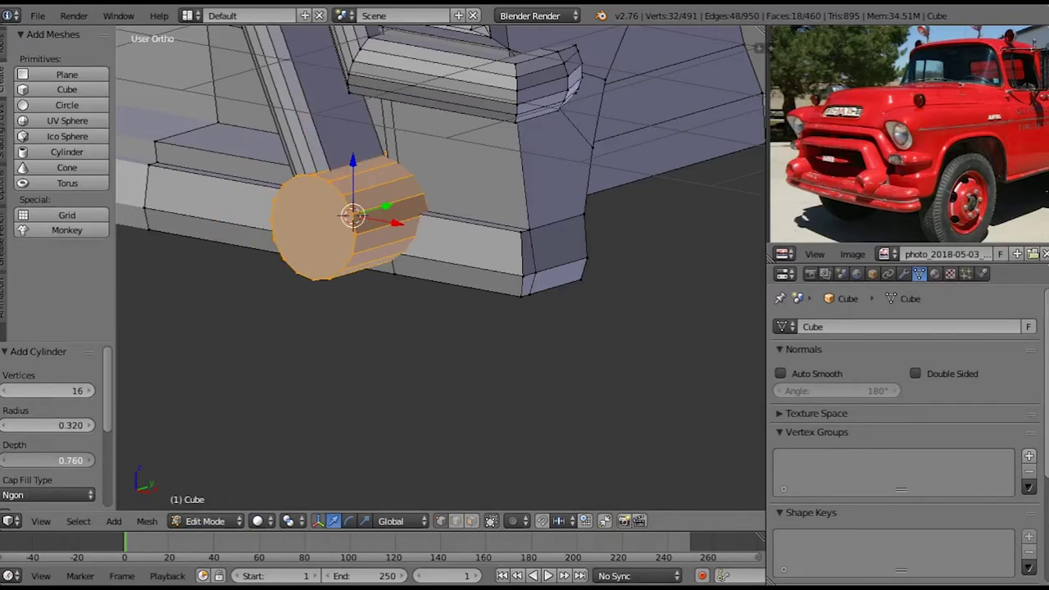
left_click(27, 413)
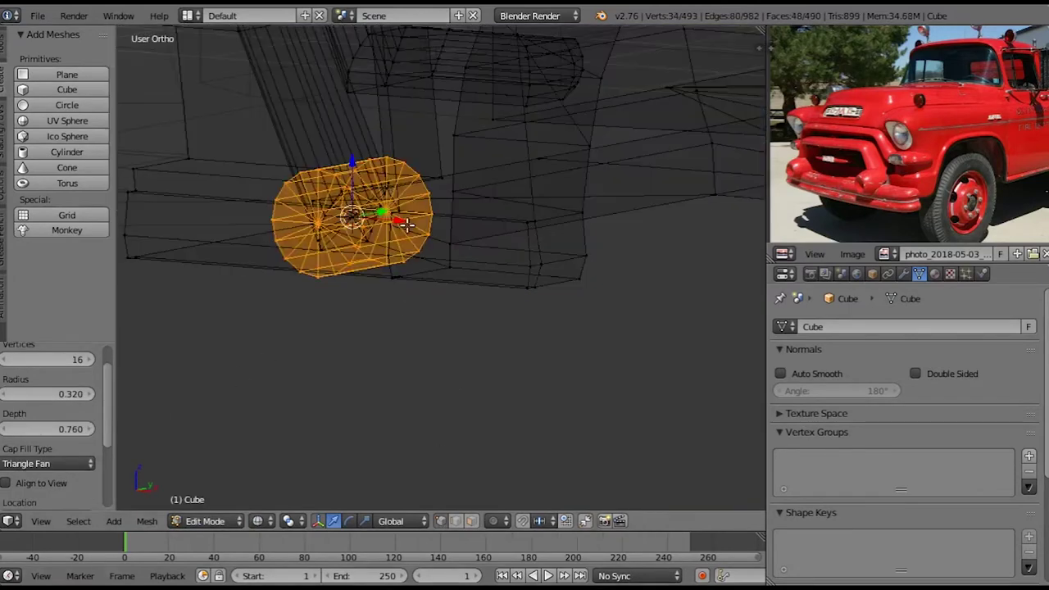
Shrink the cylinder's cap and extrude it inward to form a recessed end
key("ctrl+KP_Add")
mouse_move(332, 232)
middle_mouse_down()
mouse_move(270, 293)
mouse_move(371, 197)
middle_mouse_up()
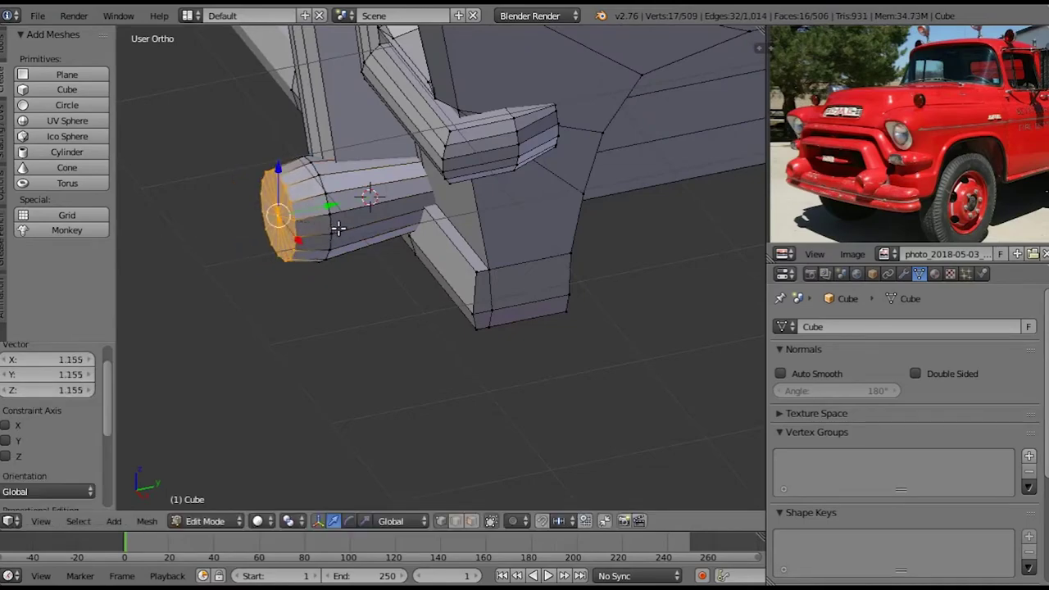
left_click(328, 226)
key("KP_Decimal")
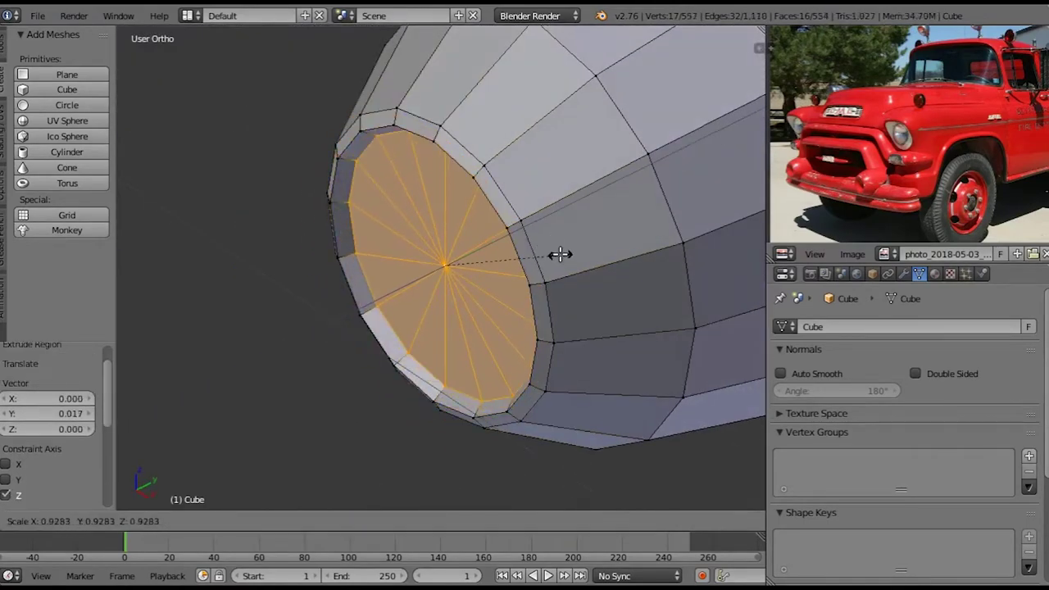
left_click(560, 255)
key("e")
left_click(527, 293)
middle_click_drag(527, 293, 552, 324)
key("s")
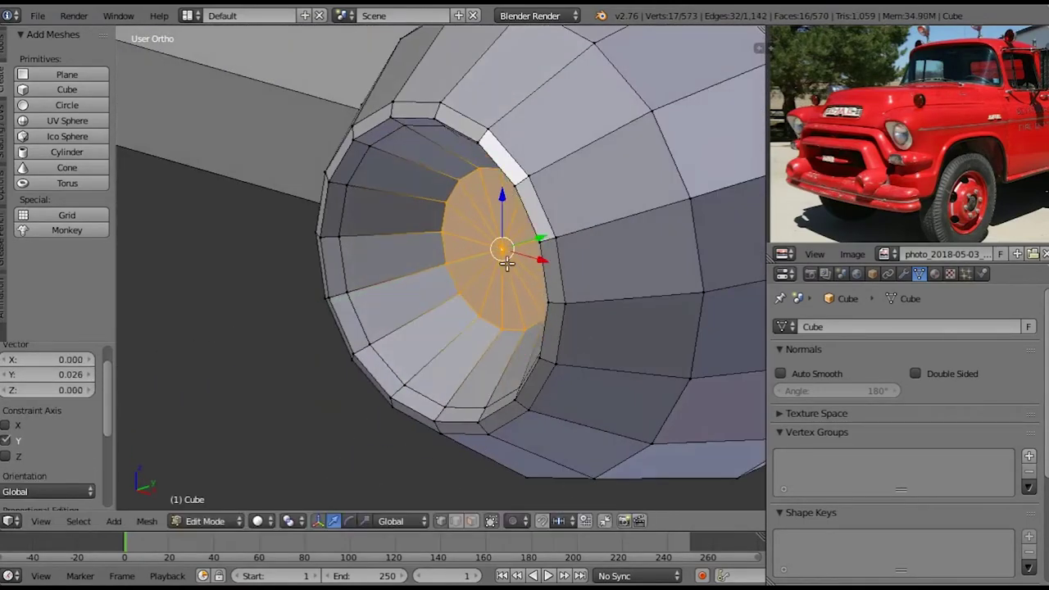
scroll(487, 273, "down", 5)
key("a")
Select a loop of cylinder faces and delete them
mouse_move(297, 320)
middle_mouse_down()
mouse_move(363, 309)
mouse_move(375, 323)
mouse_move(407, 322)
mouse_move(352, 335)
mouse_move(380, 363)
mouse_move(304, 386)
mouse_move(440, 453)
middle_mouse_up()
left_click(367, 280, "alt+shift")
mouse_move(366, 280)
middle_mouse_down()
mouse_move(541, 256)
mouse_move(376, 399)
middle_mouse_up()
key("x")
left_click(541, 256)
scroll(226, 244, "up", 3)
Select vertices at the cylinder end and extrude them along X
mouse_move(213, 124)
middle_mouse_down()
mouse_move(418, 264)
mouse_move(438, 309)
mouse_move(398, 287)
middle_mouse_up()
key("a")
scroll(398, 287, "up", 3)
mouse_move(476, 328)
middle_mouse_down()
mouse_move(366, 316)
mouse_move(478, 250)
middle_mouse_up()
scroll(366, 316, "up", 3)
right_click(478, 250)
scroll(498, 222, "down", 5)
key("e")
key("x")
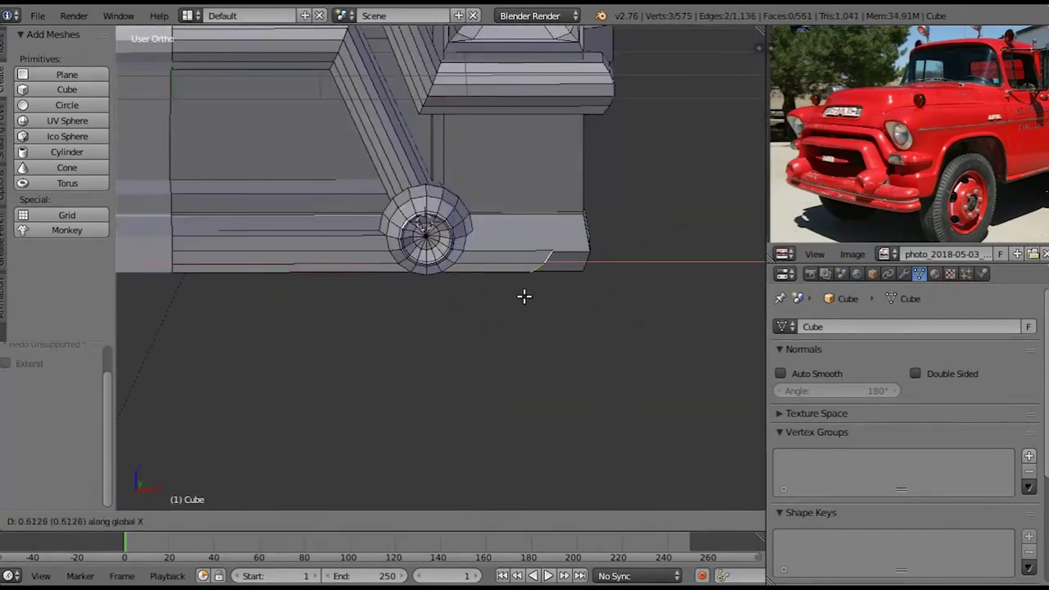
Add more end vertices to the selection and complete the extrusion along X toward the bumper
key("a")
mouse_move(602, 304)
middle_mouse_down()
mouse_move(619, 271)
mouse_move(527, 290)
mouse_move(468, 261)
middle_mouse_up()
key("a")
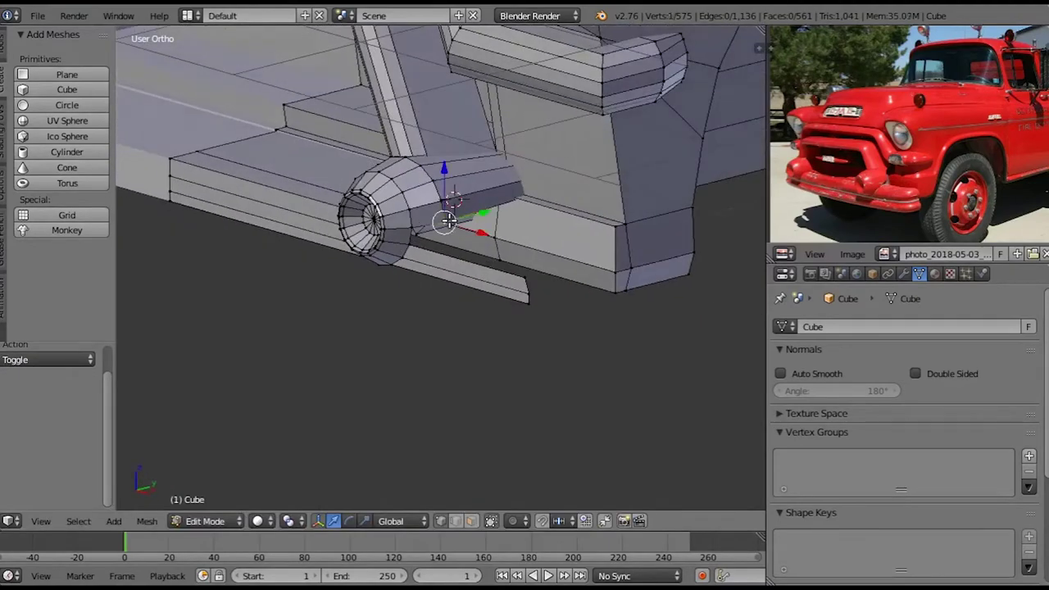
middle_click_drag(448, 221, 464, 241)
scroll(464, 241, "up", 4)
right_click(403, 169, "ctrl")
scroll(531, 250, "down", 3)
left_click(695, 265)
mouse_move(696, 265)
middle_mouse_down()
mouse_move(631, 247)
mouse_move(591, 312)
middle_mouse_up()
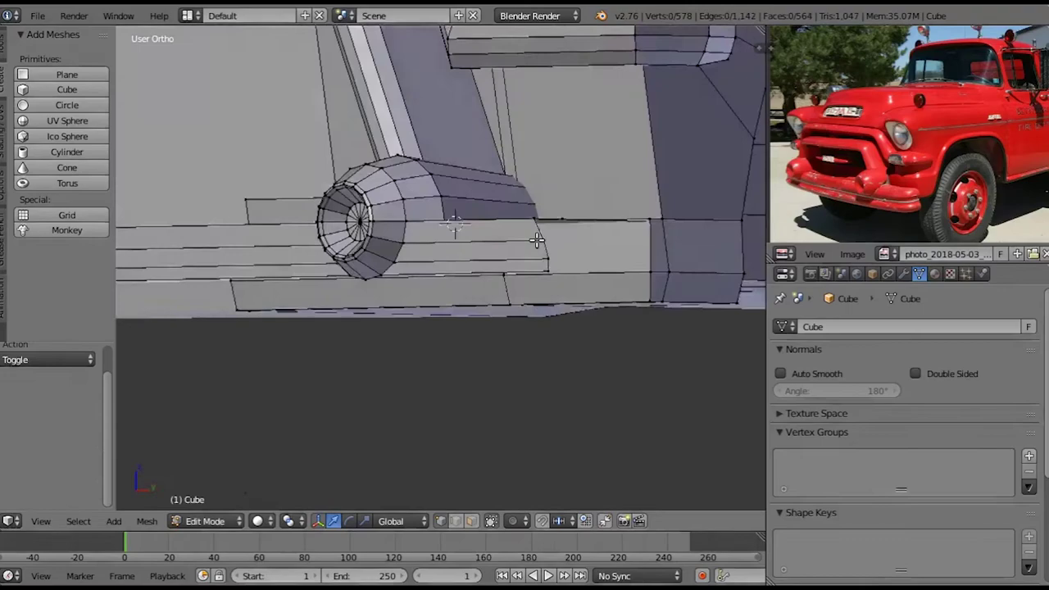
Reposition a vertex at the cylinder bottom, checking the result in wireframe
right_click(356, 279)
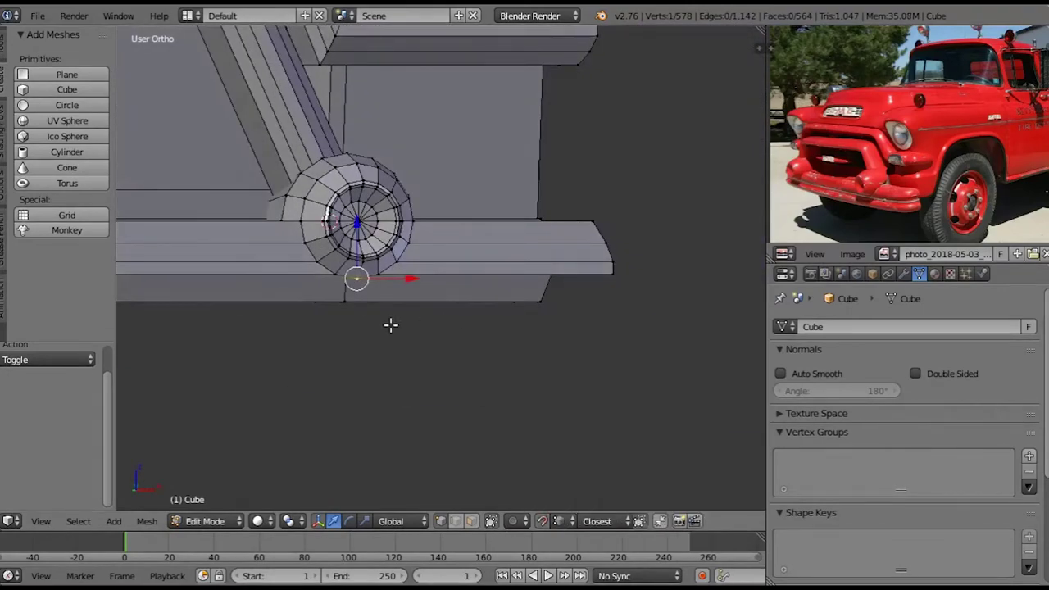
key("KP_Decimal")
left_click(401, 262)
scroll(363, 274, "down", 3)
mouse_move(363, 274)
middle_mouse_down()
mouse_move(609, 337)
mouse_move(464, 300)
middle_mouse_up()
key("z")
key("a")
key("z")
scroll(469, 279, "up", 4)
Extrude a bumper edge into a small flap and fill it with a face
mouse_move(500, 241)
middle_mouse_down()
mouse_move(464, 312)
mouse_move(521, 436)
middle_mouse_up()
mouse_move(505, 237)
middle_mouse_down()
mouse_move(392, 233)
mouse_move(468, 258)
middle_mouse_up()
right_click(453, 222)
key("e")
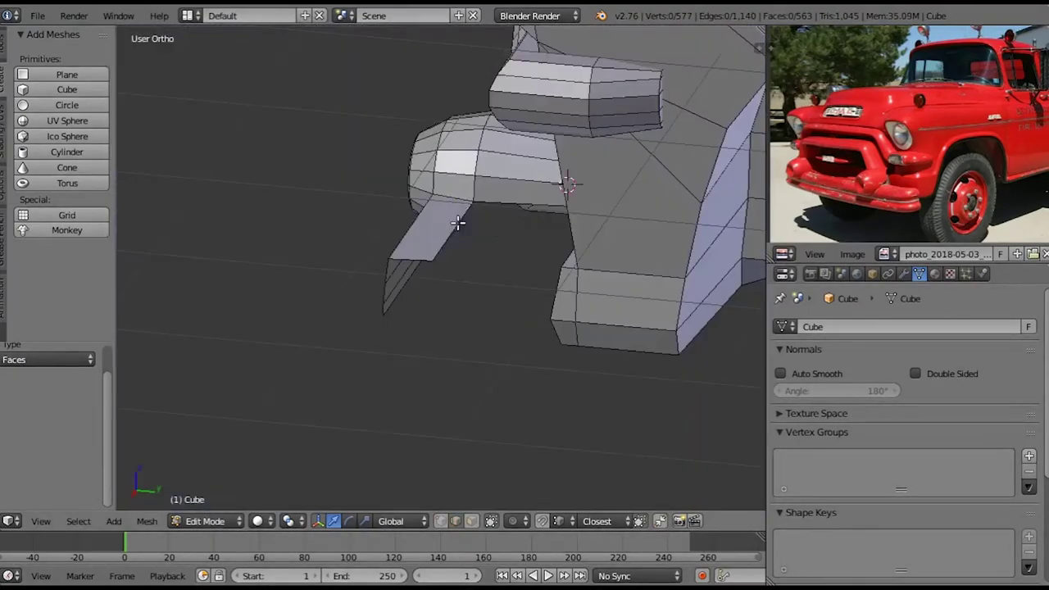
key("f")
key("a")
mouse_move(388, 285)
middle_mouse_down()
mouse_move(441, 289)
mouse_move(557, 244)
mouse_move(391, 257)
mouse_move(517, 194)
mouse_move(699, 262)
mouse_move(424, 356)
mouse_move(421, 293)
mouse_move(370, 283)
mouse_move(393, 304)
mouse_move(386, 270)
mouse_move(440, 229)
mouse_move(517, 209)
mouse_move(391, 286)
mouse_move(469, 276)
mouse_move(400, 204)
middle_mouse_up()
Extrude another bumper edge, fill it into a face, and review the whole truck in Object Mode
right_click(440, 230)
key("e")
left_click(411, 261)
key("f")
key("Tab")
scroll(481, 241, "down", 5)
left_click(38, 16)
scroll(443, 211, "down", 3)
scroll(400, 204, "up", 3)
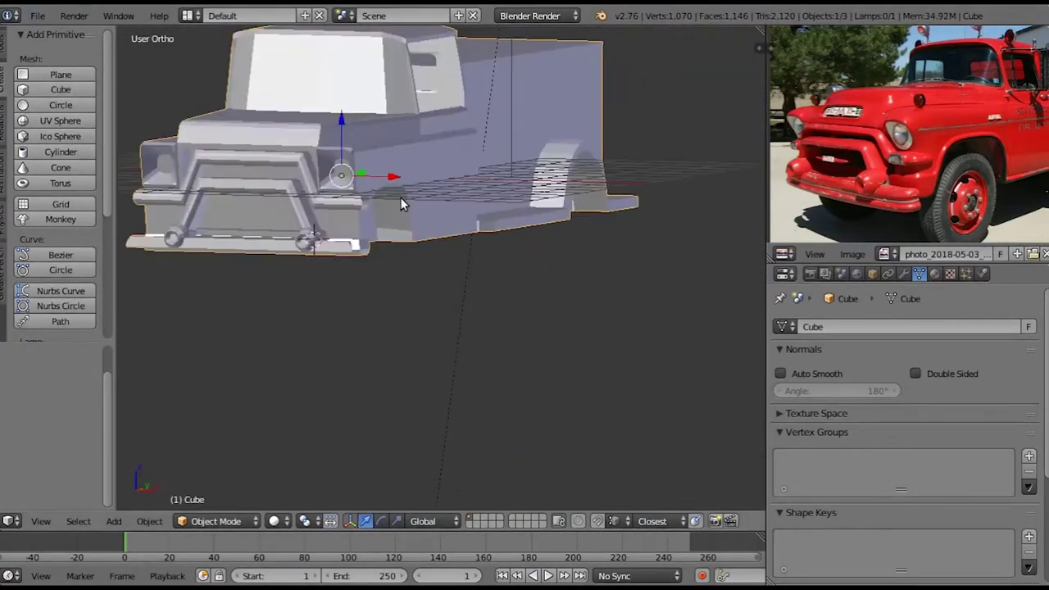
scroll(400, 203, "up", 3)
Re-enter Edit Mode on the truck mesh, deselect everything and orbit around the front
key("Tab")
scroll(615, 222, "up", 3)
key("a")
scroll(610, 252, "down", 5)
mouse_move(610, 252)
middle_mouse_down()
mouse_move(443, 336)
mouse_move(569, 328)
mouse_move(492, 377)
mouse_move(430, 384)
middle_mouse_up()
scroll(476, 312, "up", 3)
scroll(407, 379, "down", 3)
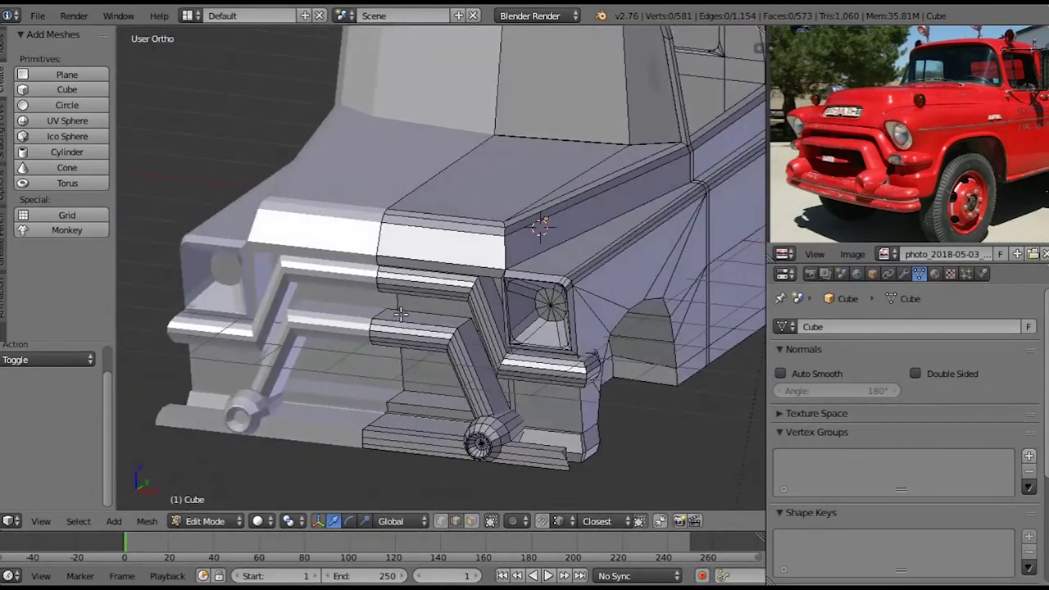
scroll(407, 379, "down", 4)
left_click(38, 15)
scroll(509, 246, "down", 3)
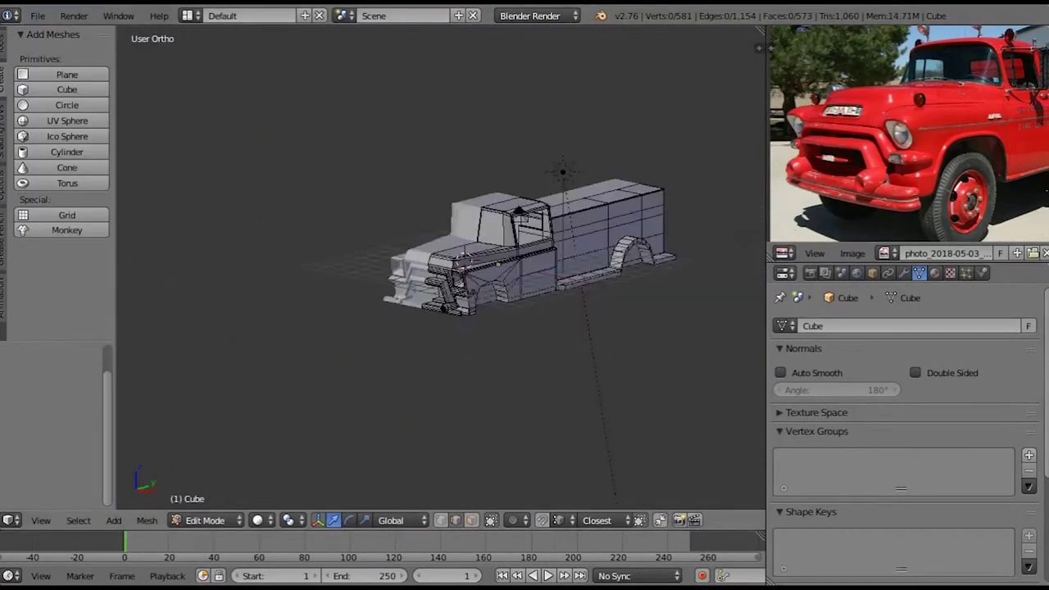
View the truck from above, snap the selection to the 3D cursor, and zoom into the cab corner
middle_click_drag(552, 266, 391, 312)
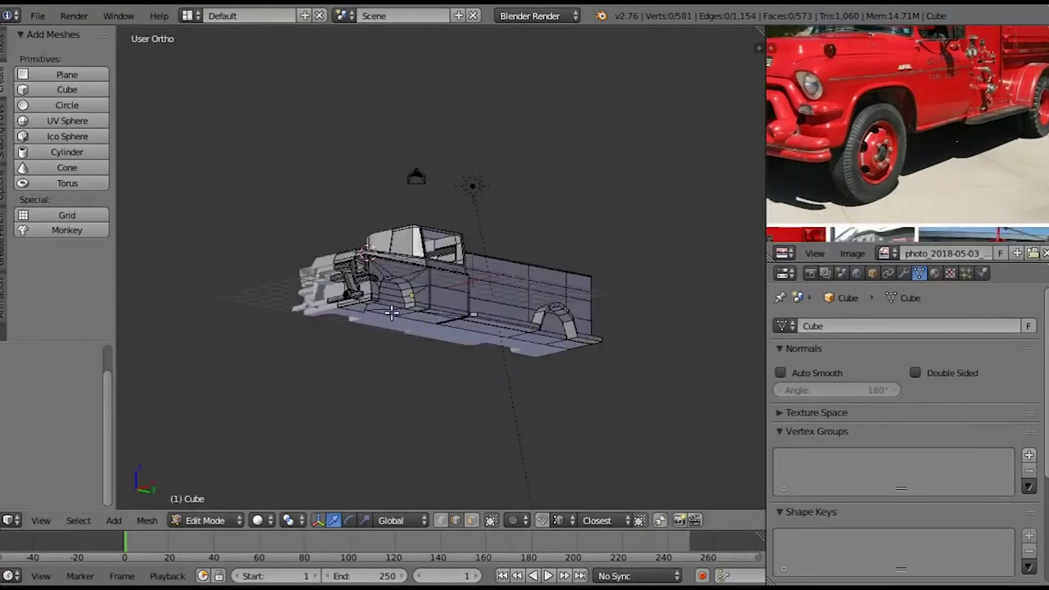
left_click(394, 321)
scroll(382, 306, "up", 5)
scroll(274, 374, "down", 3)
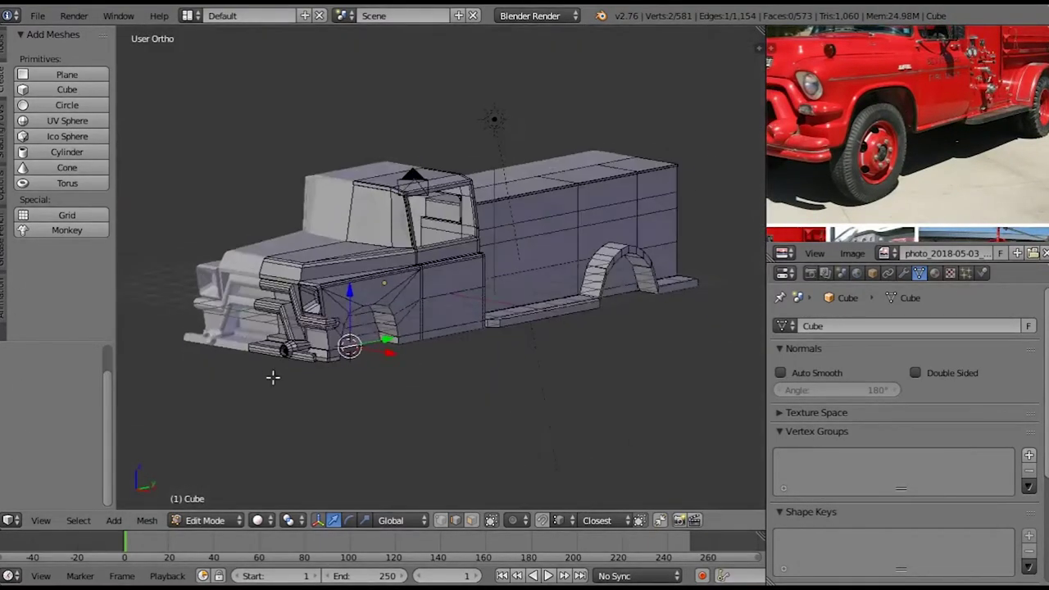
scroll(410, 434, "up", 4)
scroll(404, 373, "up", 3)
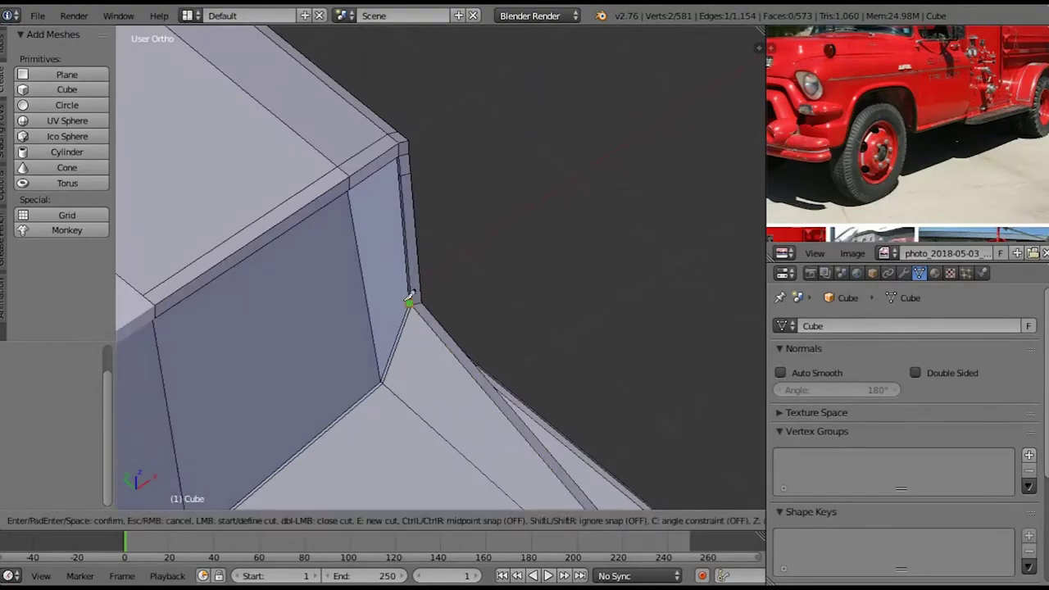
Finish the knife cut at the cab's window corner and delete the selected face
left_click(409, 302)
middle_click_drag(409, 302, 245, 58)
key("Return")
scroll(263, 249, "down", 3)
key("x")
left_click(339, 356)
scroll(421, 409, "up", 4)
middle_click_drag(202, 357, 401, 241)
key("z")
key("shift+z")
key("a")
key("shift+z")
Select two pillar edges at the cab corner and shift them along the Y axis
mouse_move(341, 280)
middle_mouse_down()
mouse_move(208, 232)
mouse_move(286, 306)
middle_mouse_up()
scroll(286, 306, "up", 3)
right_click(492, 428)
mouse_move(492, 429)
middle_mouse_down()
mouse_move(403, 432)
mouse_move(287, 262)
mouse_move(510, 234)
middle_mouse_up()
right_click(495, 246, "shift")
key("g")
key("y")
left_click(494, 289)
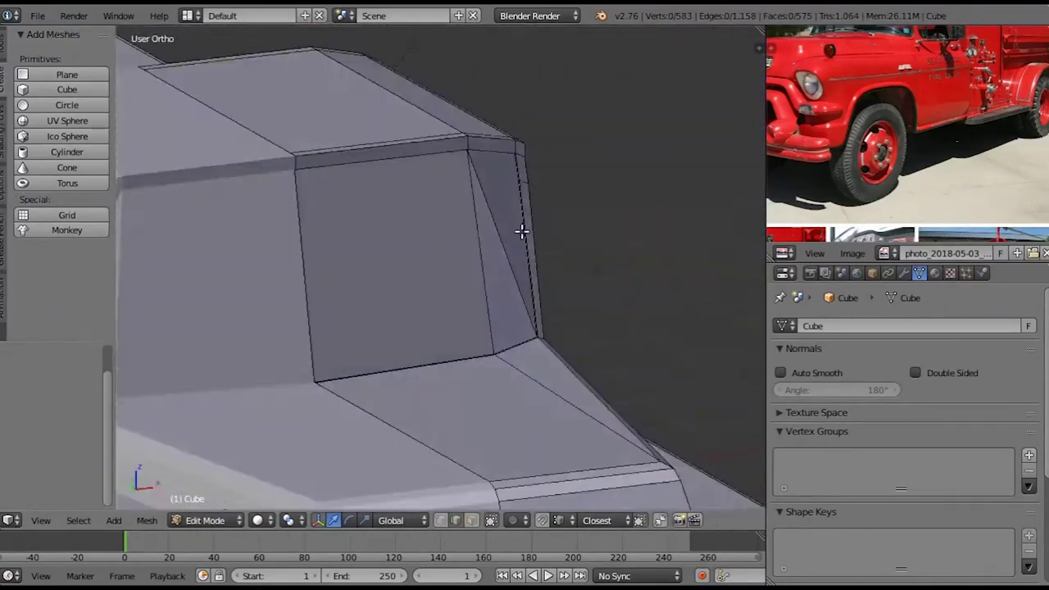
Select the corner pillar strip of faces and move it sideways along Y
middle_click_drag(511, 265, 527, 174)
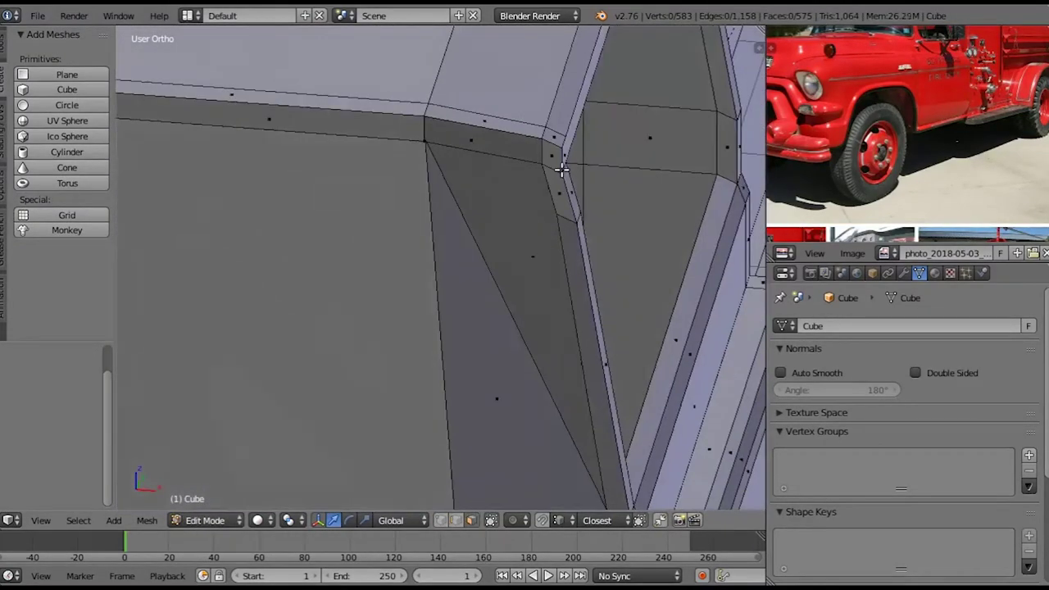
right_click(555, 172, "alt")
mouse_move(534, 185)
middle_mouse_down()
mouse_move(548, 194)
mouse_move(426, 205)
middle_mouse_up()
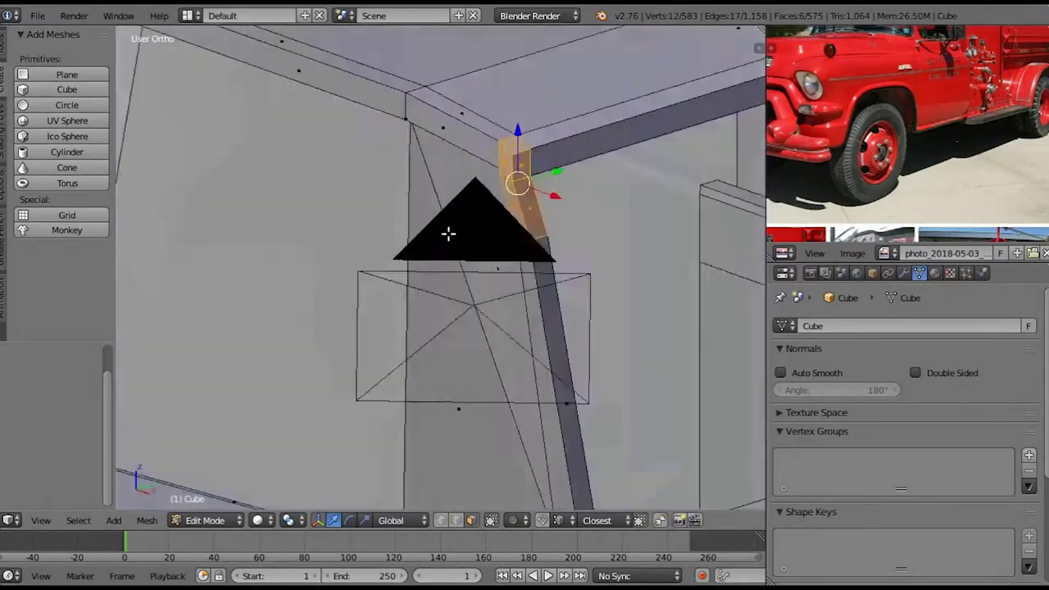
key("g")
key("y")
left_click(335, 221)
middle_click_drag(335, 221, 290, 222)
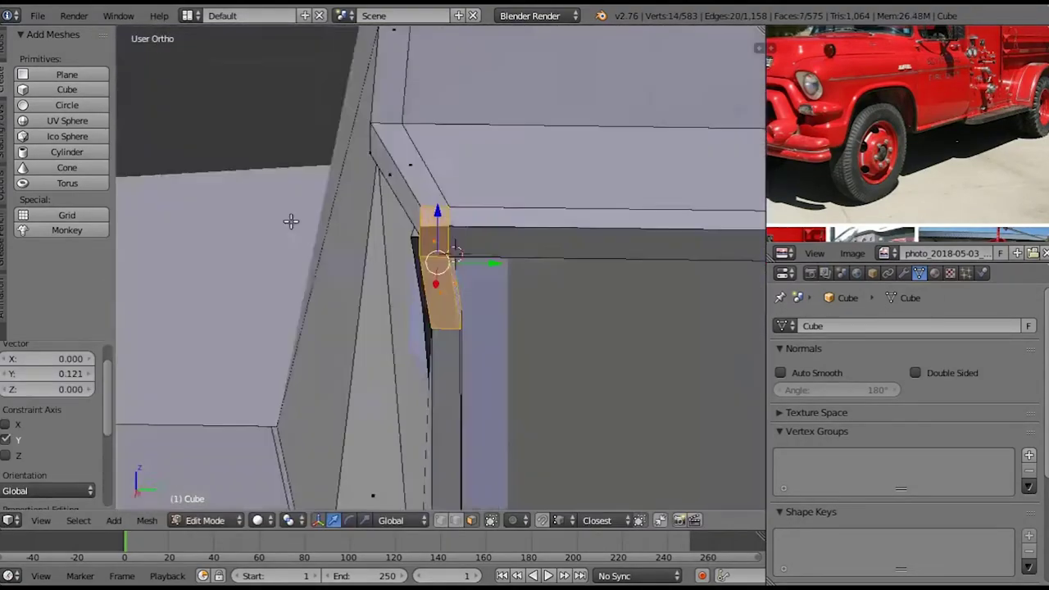
Cut another new edge across the cab corner with the knife tool
key("Tab")
Inspect the new cut in wireframe, then select two vertices on the truck body
key("Tab")
mouse_move(502, 299)
middle_mouse_down()
mouse_move(468, 253)
mouse_move(276, 323)
mouse_move(448, 352)
middle_mouse_up()
key("a")
key("k")
mouse_move(327, 354)
middle_mouse_down()
mouse_move(262, 304)
mouse_move(455, 530)
middle_mouse_up()
key("Return")
right_click(352, 201)
mouse_move(352, 201)
middle_mouse_down()
mouse_move(140, 192)
mouse_move(468, 281)
middle_mouse_up()
key("z")
key("z")
key("a")
mouse_move(442, 439)
middle_mouse_down()
mouse_move(452, 382)
mouse_move(273, 356)
middle_mouse_up()
key("Tab")
key("Tab")
mouse_move(437, 389)
middle_mouse_down()
mouse_move(496, 438)
mouse_move(382, 267)
mouse_move(435, 368)
mouse_move(347, 391)
mouse_move(434, 413)
mouse_move(393, 345)
middle_mouse_up()
key("Tab")
key("Tab")
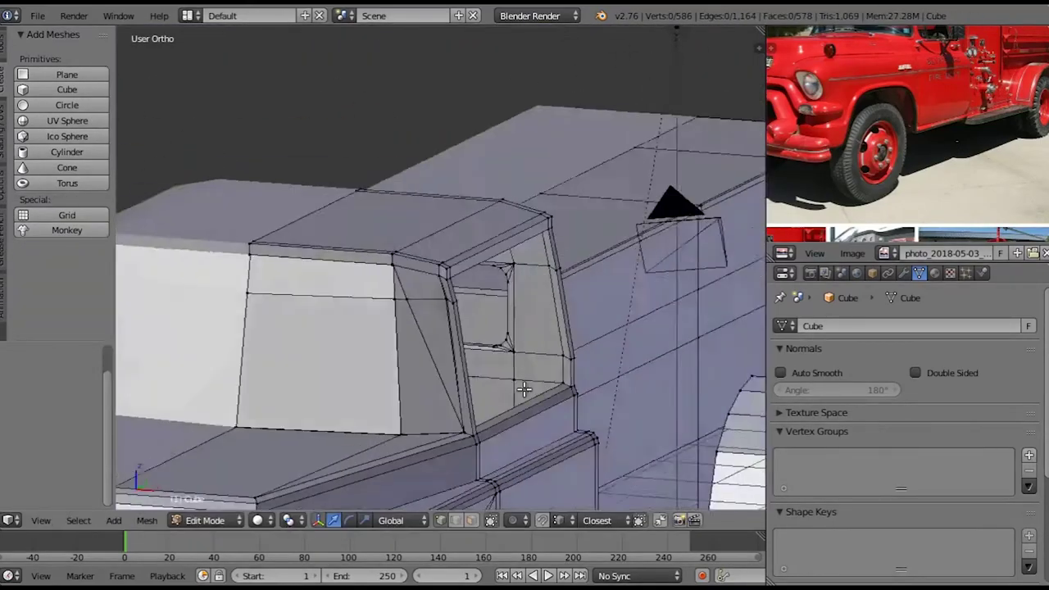
scroll(393, 345, "down", 3)
middle_click_drag(288, 454, 274, 368)
right_click(346, 373)
right_click(312, 392, "shift")
mouse_move(345, 373)
middle_mouse_down()
mouse_move(311, 392)
mouse_move(246, 344)
middle_mouse_up()
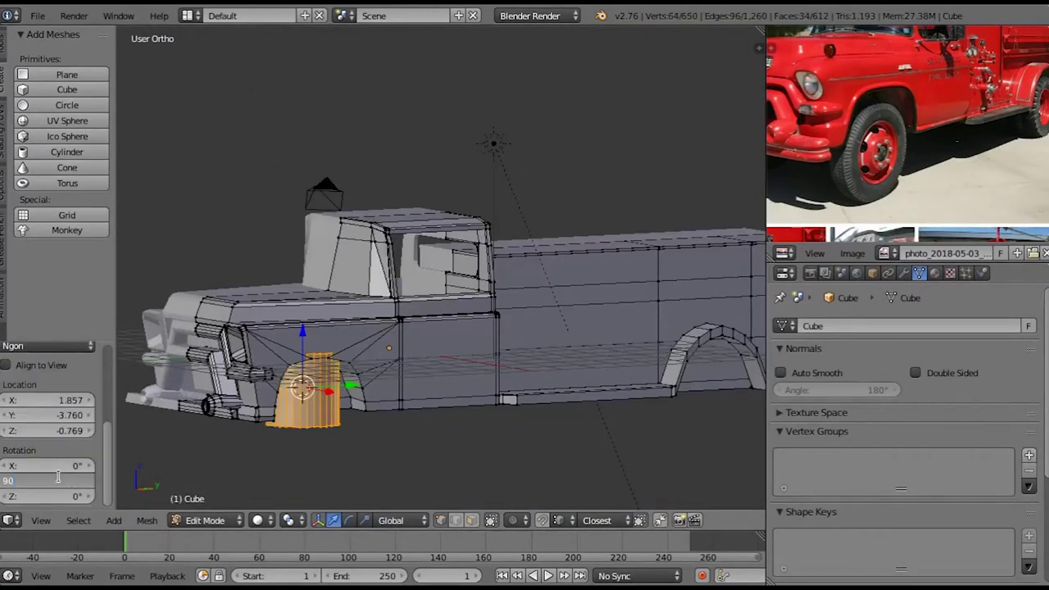
Check the wheel cylinder from front, right side and angled views
key("KP_1")
key("KP_3")
scroll(45, 440, "up", 4)
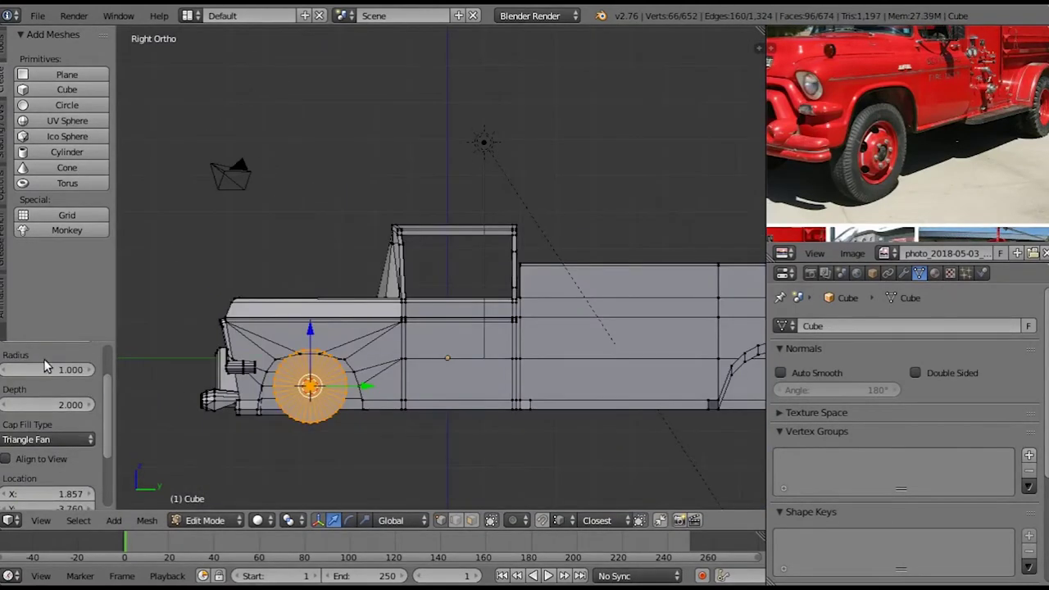
key("KP_4")
key("KP_4")
key("KP_8")
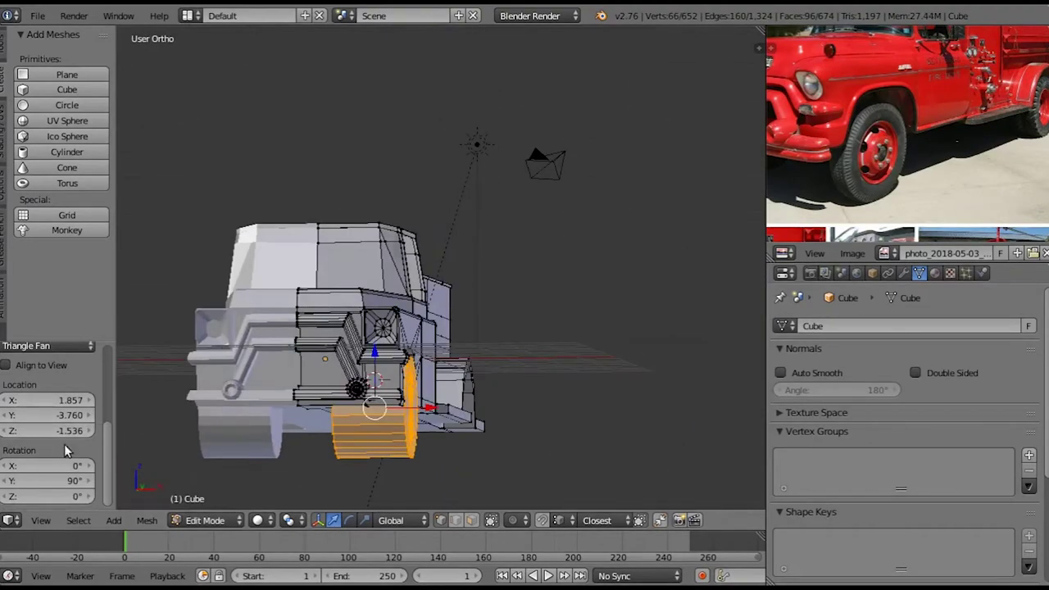
key("KP_3")
key("KP_1")
key("KP_4")
key("KP_4")
key("KP_8")
scroll(82, 459, "up", 3)
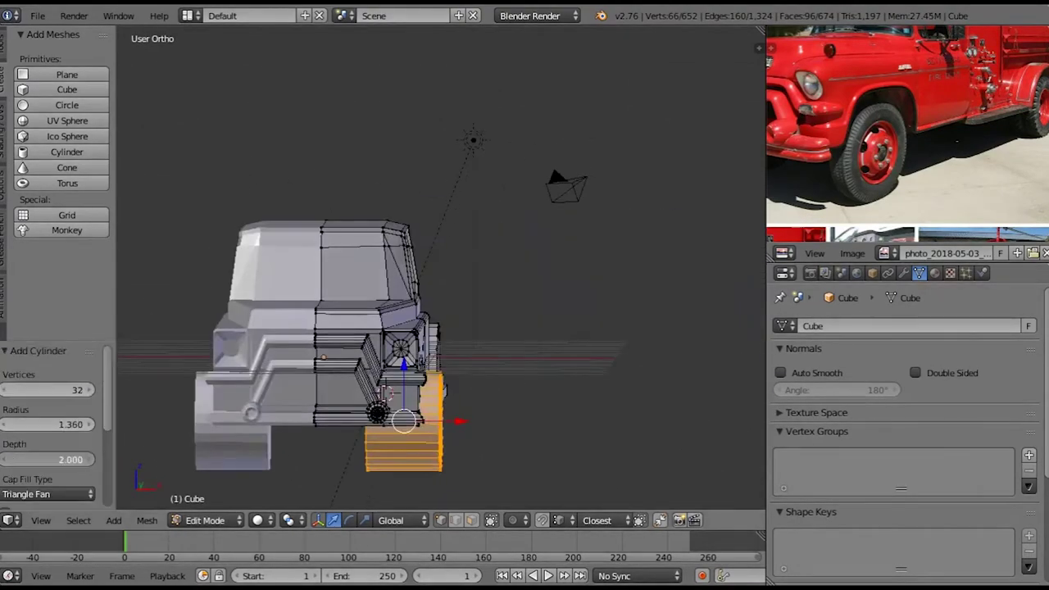
middle_click_drag(389, 393, 433, 368)
Bevel the wheel's outer rim edge loop
key("KP_Decimal")
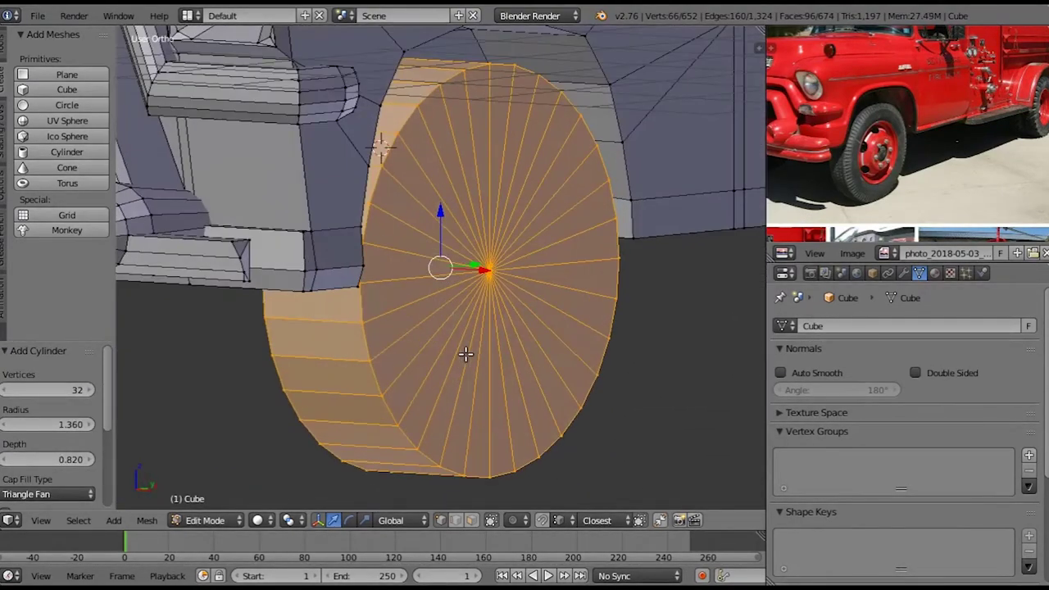
scroll(464, 352, "up", 2)
key("a")
scroll(298, 389, "down", 3)
right_click(569, 321, "alt")
scroll(569, 321, "up", 3)
key("ctrl+b")
left_click(402, 374)
mouse_move(402, 374)
middle_mouse_down()
mouse_move(415, 327)
mouse_move(473, 344)
mouse_move(424, 262)
mouse_move(459, 270)
middle_mouse_up()
key("a")
Inset the wheel's outer face and scale the inset to 0.913
right_click(492, 270)
key("i")
left_click(628, 382)
middle_click_drag(628, 382, 352, 426)
key("ctrl+period")
left_click(339, 443)
left_click(558, 373)
scroll(554, 381, "up", 3)
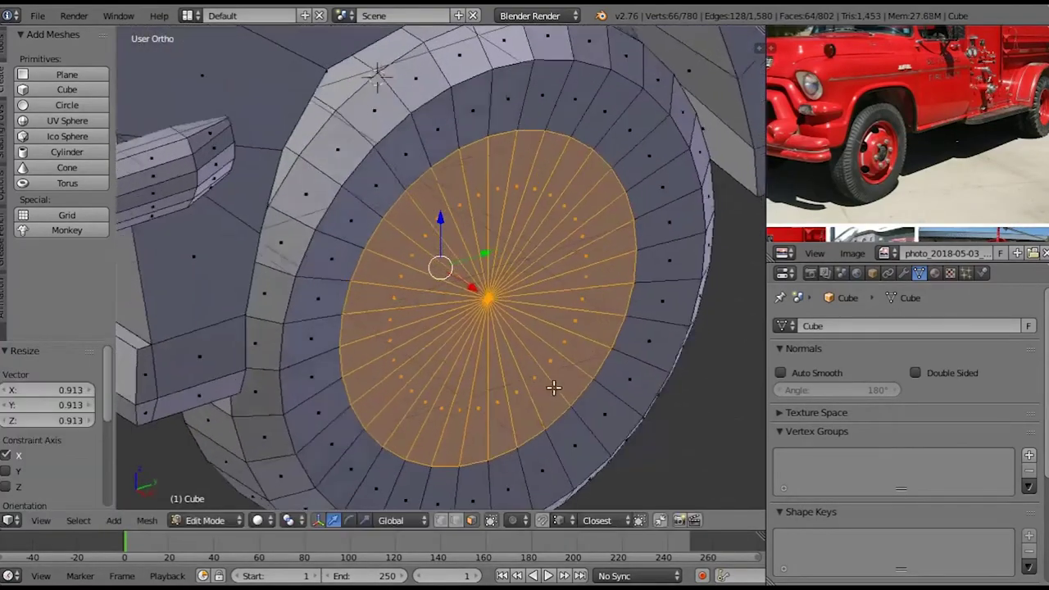
middle_click_drag(472, 413, 299, 530)
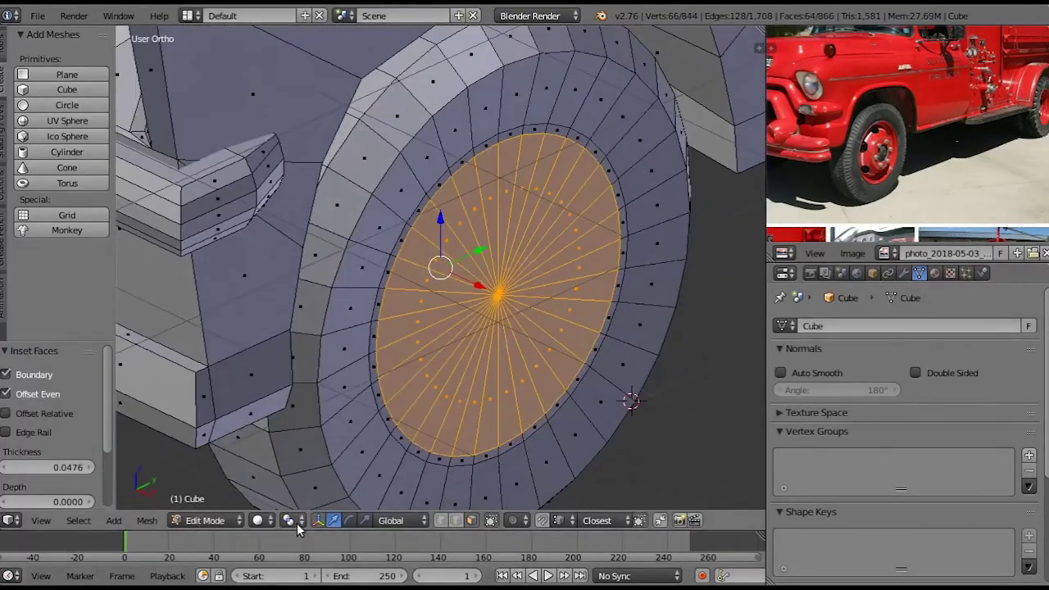
Remove the inner wheel face and delete a ring of faces inside the tube
key("w")
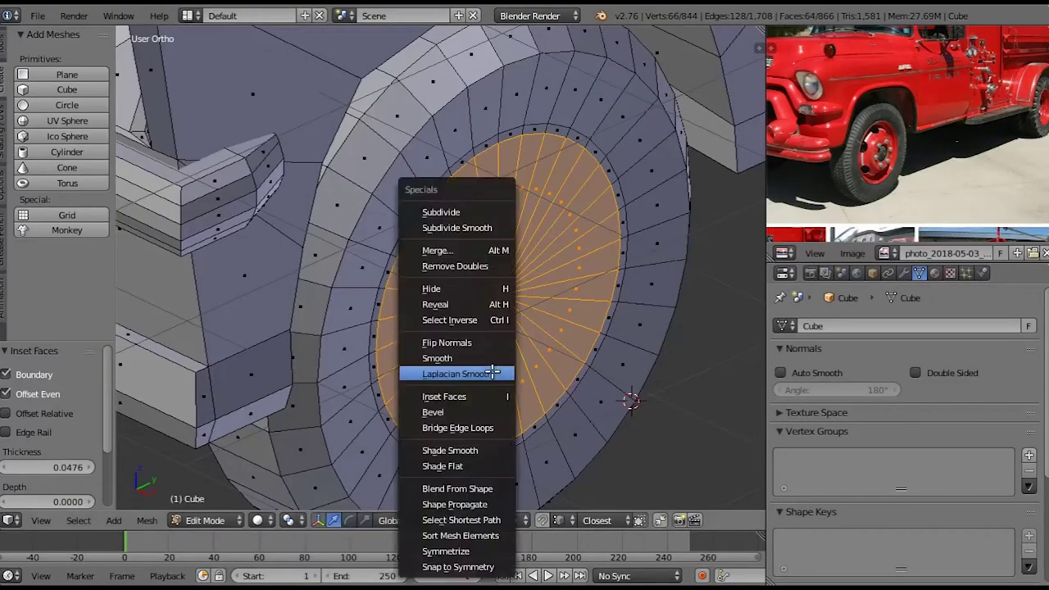
left_click(492, 372)
key("a")
middle_click_drag(492, 373, 503, 414)
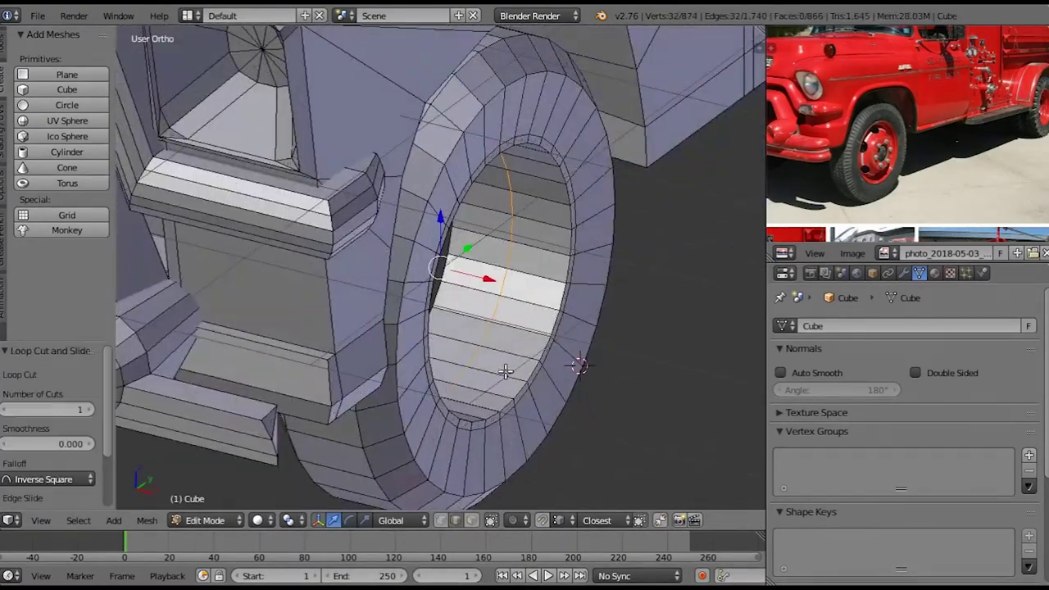
left_click(526, 383)
key("x")
left_click(541, 386)
middle_click_drag(541, 385, 579, 401)
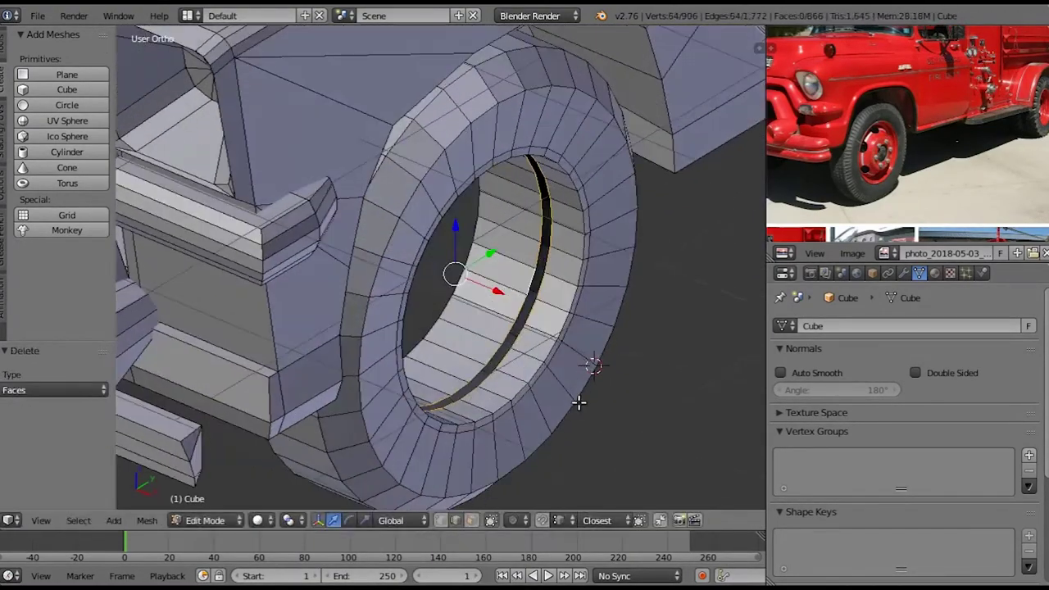
Shrink and extrude the open edge loop twice to form a recessed hub
key("s")
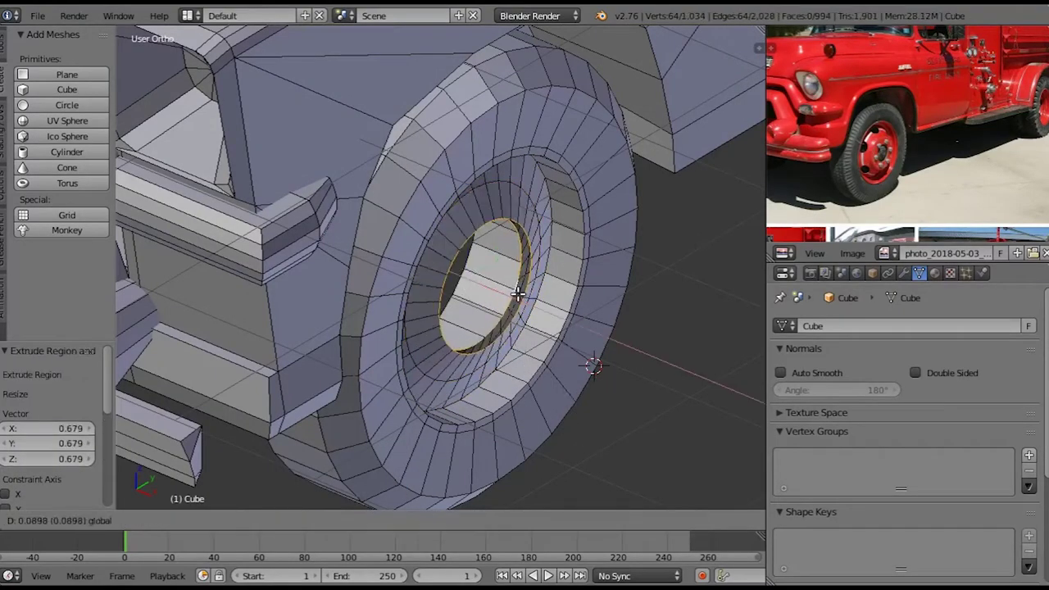
middle_click_drag(510, 332, 605, 382)
key("e")
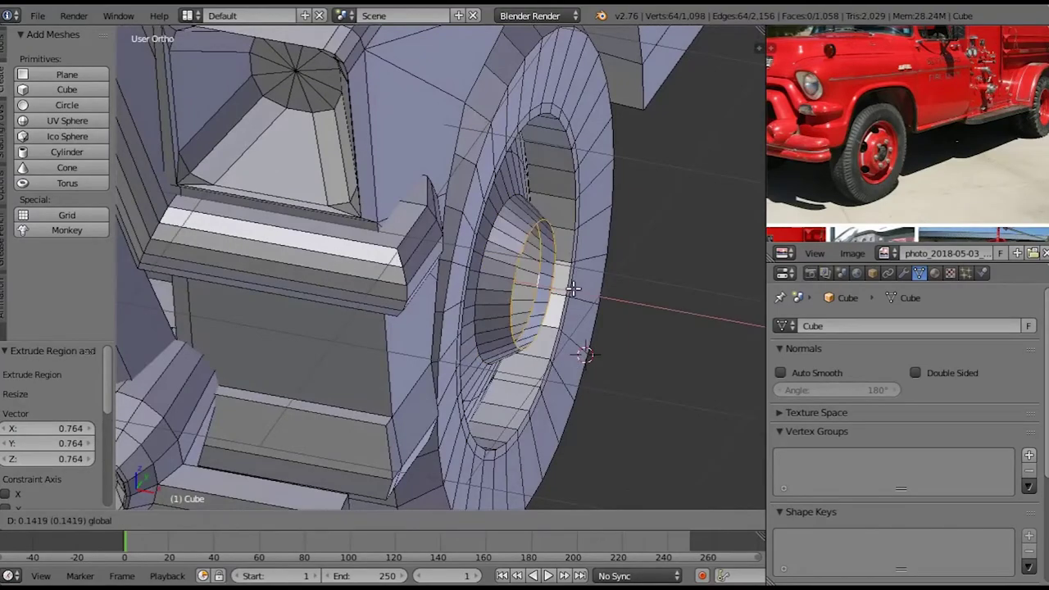
left_click(579, 310)
middle_click_drag(580, 310, 563, 297)
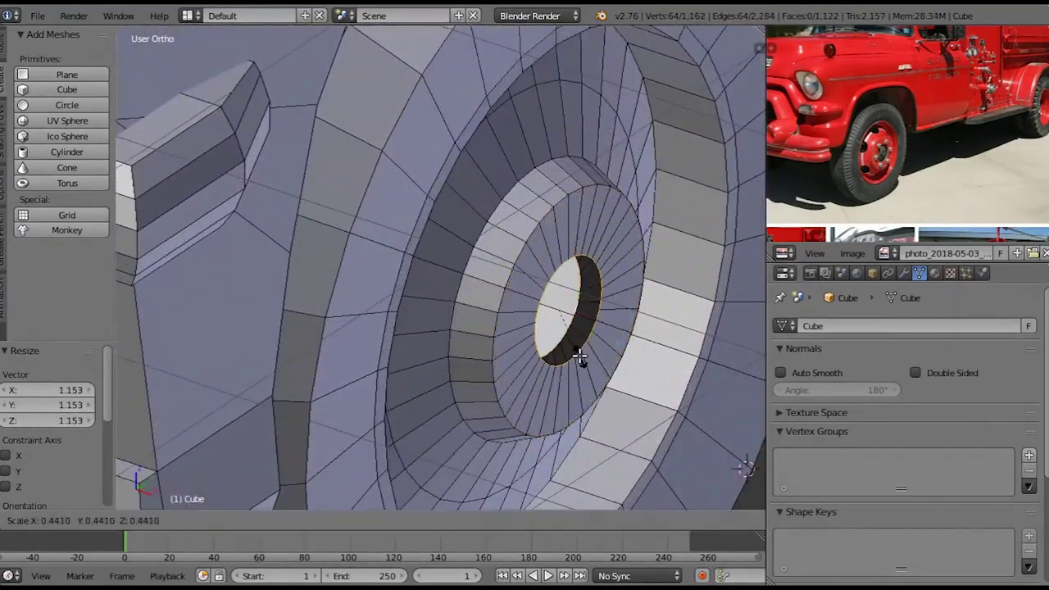
left_click(579, 359)
middle_click_drag(580, 358, 585, 339)
key("e")
key("x")
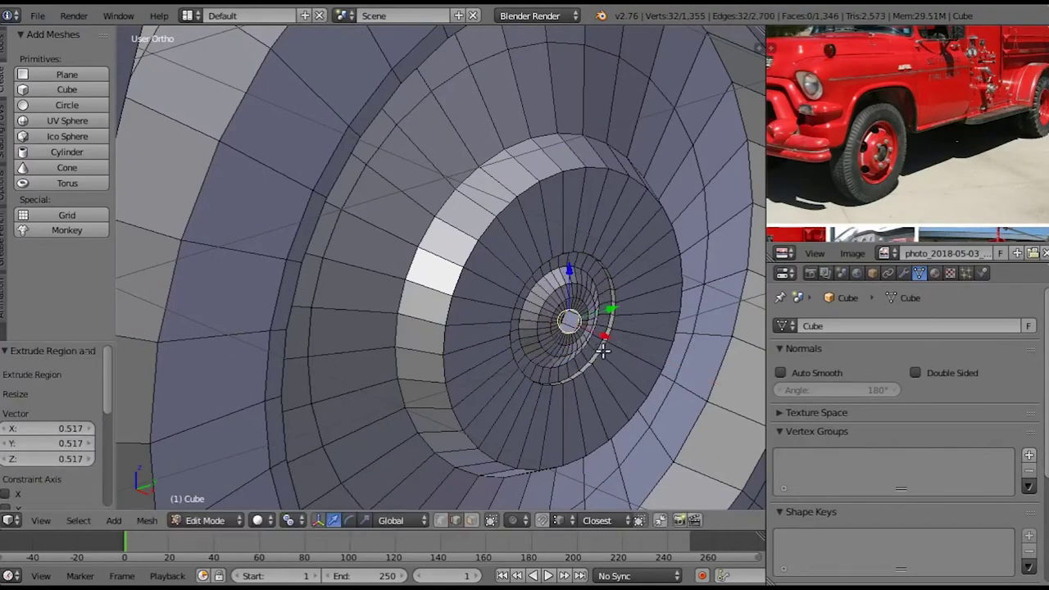
right_click(597, 351)
In right side wireframe view, select two faces across a hub gap and bridge their edge loops
key("shift+s")
scroll(447, 250, "down", 3)
scroll(447, 250, "up", 3)
middle_click_drag(449, 250, 459, 195)
key("a")
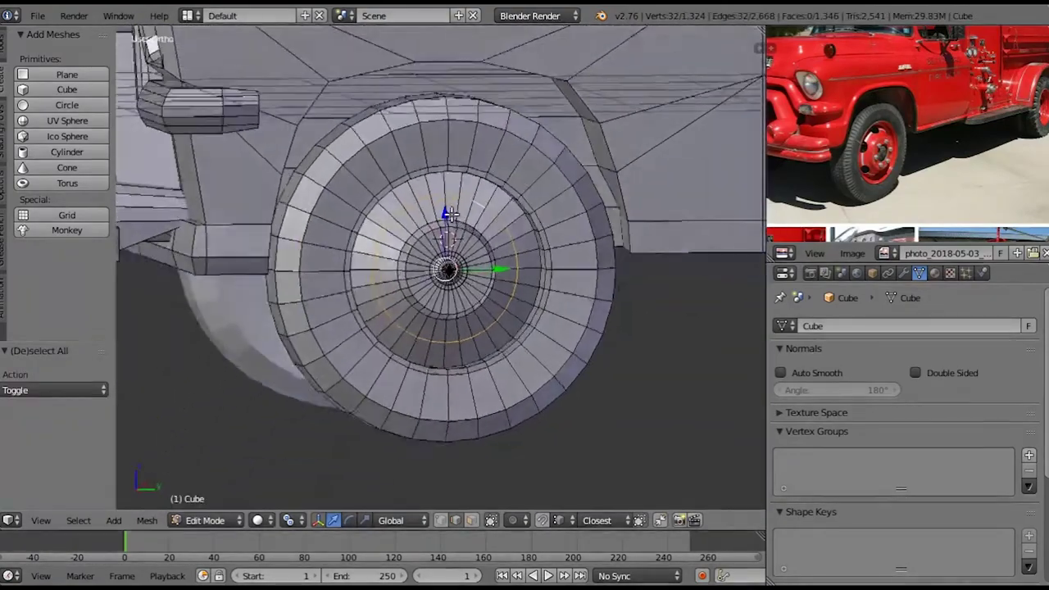
key("KP_3")
key("z")
scroll(476, 345, "up", 3)
right_click(454, 324)
right_click(487, 321, "shift")
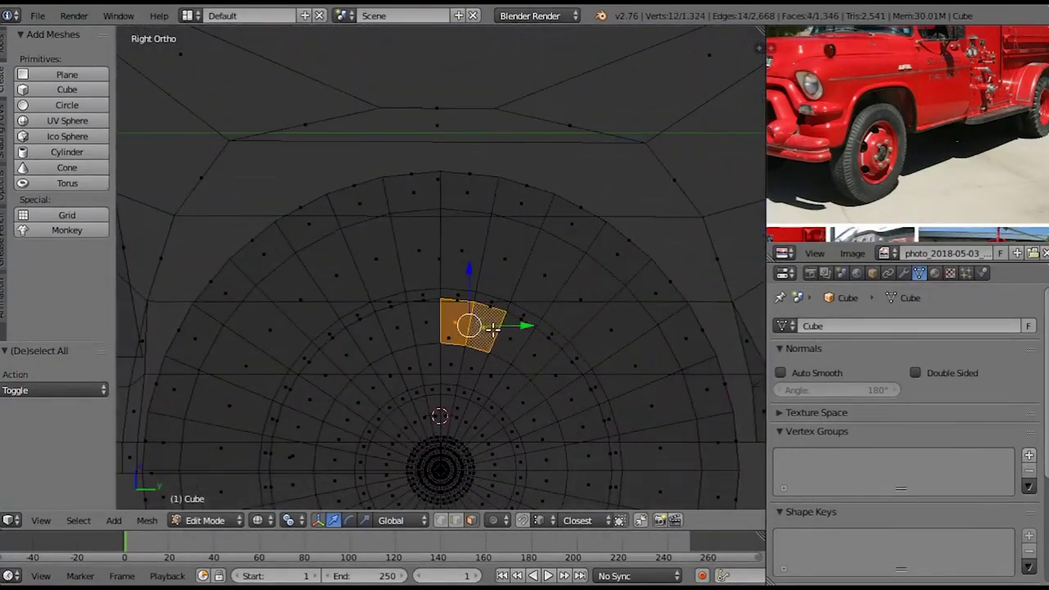
key("z")
key("w")
left_click(434, 314)
Bridge a second gap between the wheel hub's rings
key("a")
scroll(459, 377, "down", 3)
scroll(459, 377, "down", 1)
scroll(459, 377, "up", 3)
key("z")
scroll(449, 332, "up", 1)
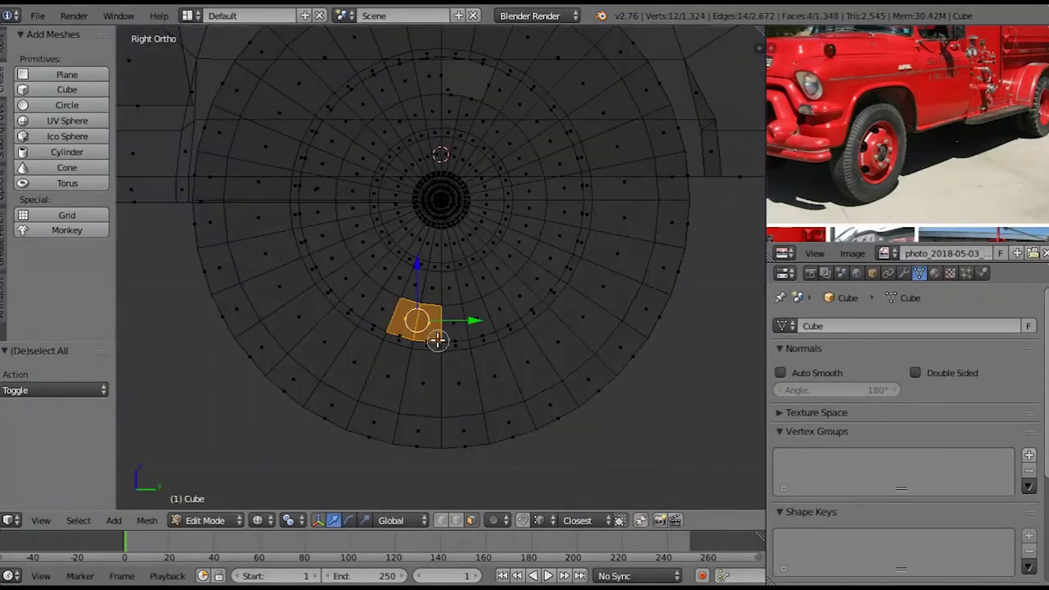
key("w")
left_click(453, 344)
key("a")
key("z")
Bridge four more gaps between the wheel's face rings from the right side view
mouse_move(452, 345)
middle_mouse_down()
mouse_move(483, 354)
mouse_move(529, 336)
mouse_move(529, 311)
middle_mouse_up()
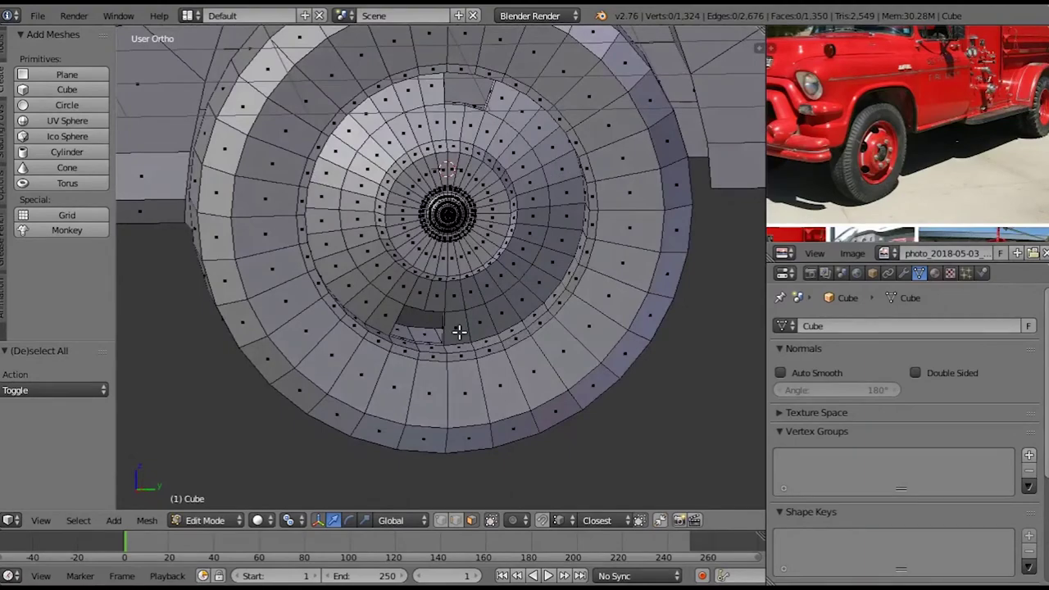
middle_click_drag(501, 121, 408, 243)
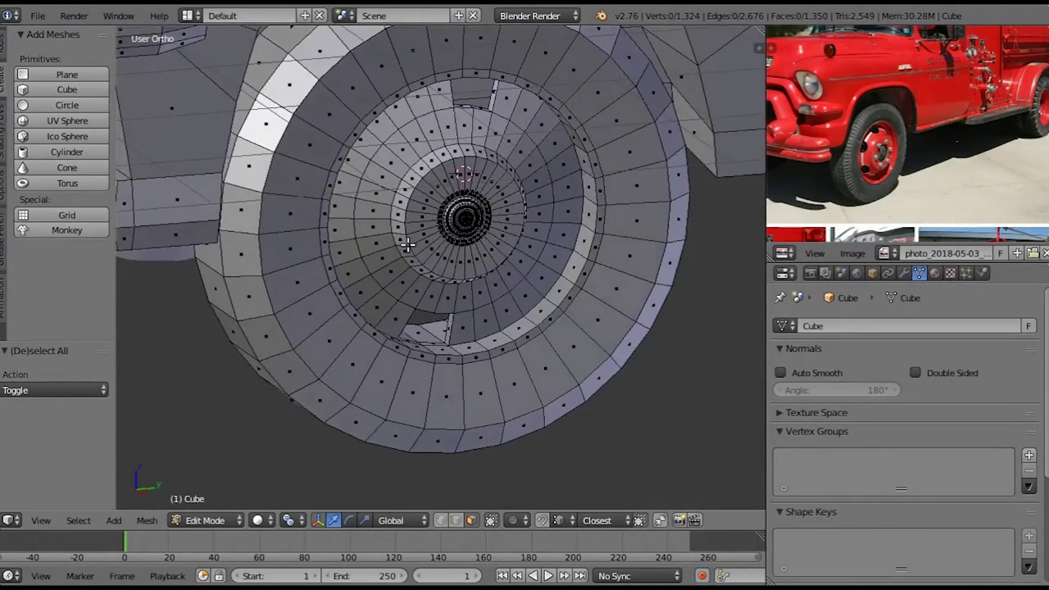
key("KP_3")
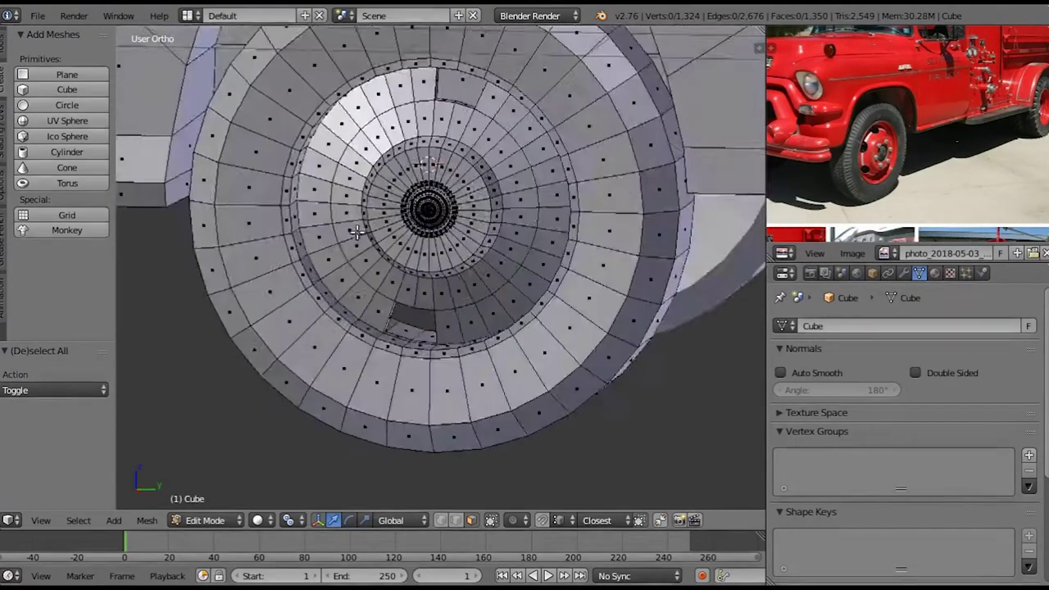
key("z")
key("w")
left_click(365, 255)
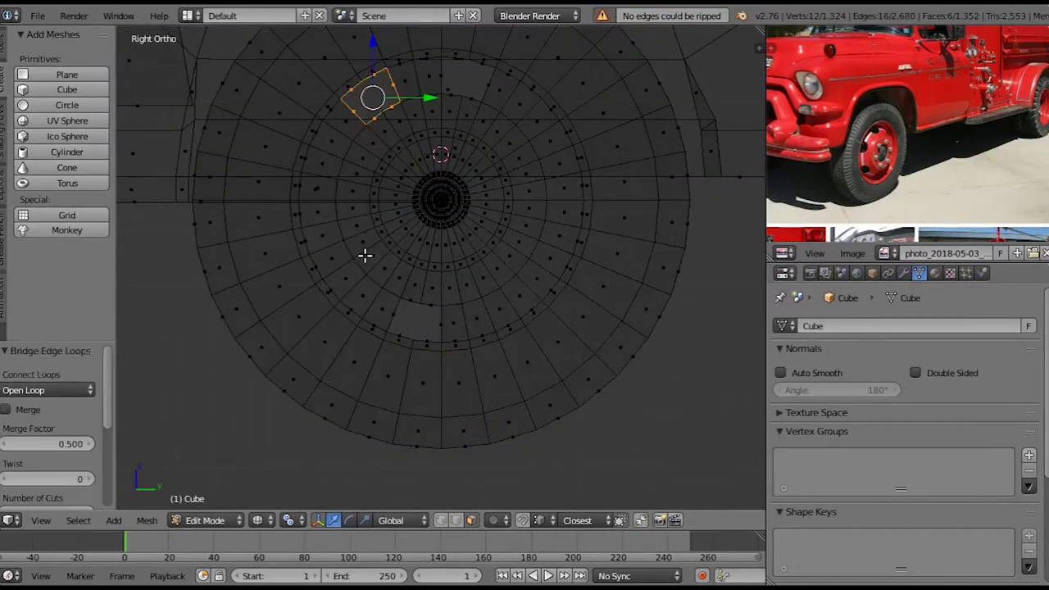
key("w")
left_click(525, 264)
scroll(576, 229, "up", 2)
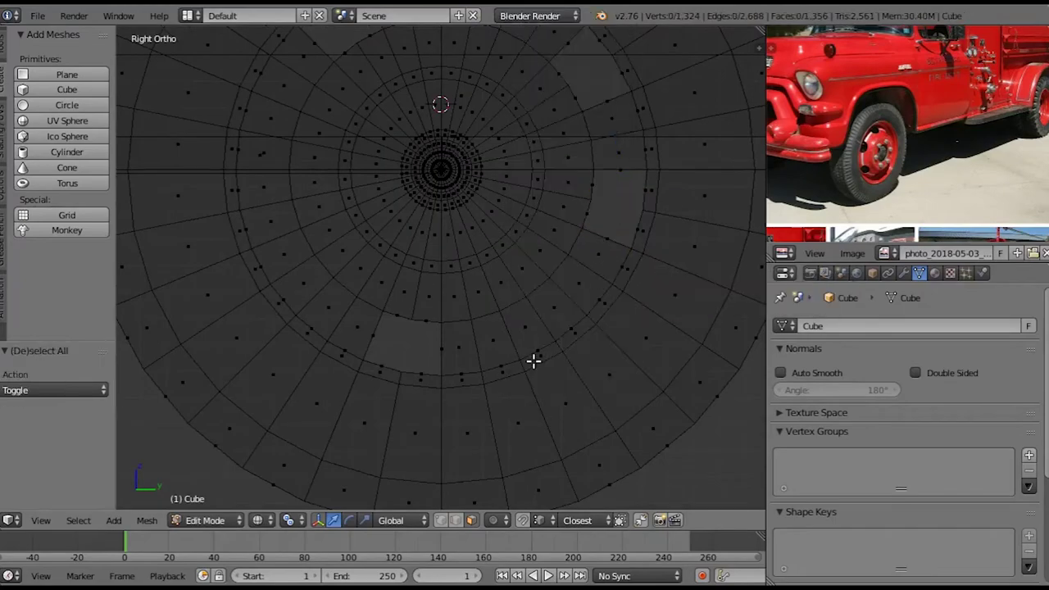
key("w")
left_click(476, 329)
key("w")
left_click(246, 264)
key("z")
Bridge the last gap, then select the front wheel faces and grow the selection across it
middle_click_drag(246, 264, 579, 165)
key("w")
left_click(537, 262)
scroll(537, 263, "down", 5)
key("a")
middle_click_drag(537, 263, 400, 291)
scroll(400, 291, "down", 5)
key("Tab")
scroll(468, 289, "up", 5)
key("Tab")
right_click(410, 273)
key("ctrl+KP_Add")
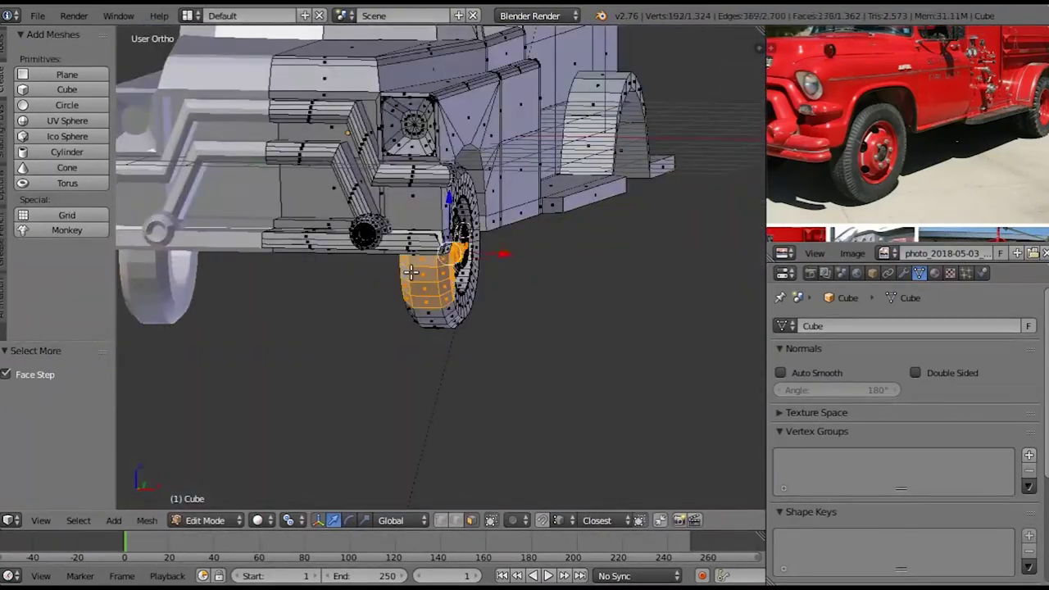
Turn the copied wheel around and place a second copy beside it along X
middle_click_drag(411, 273, 342, 298)
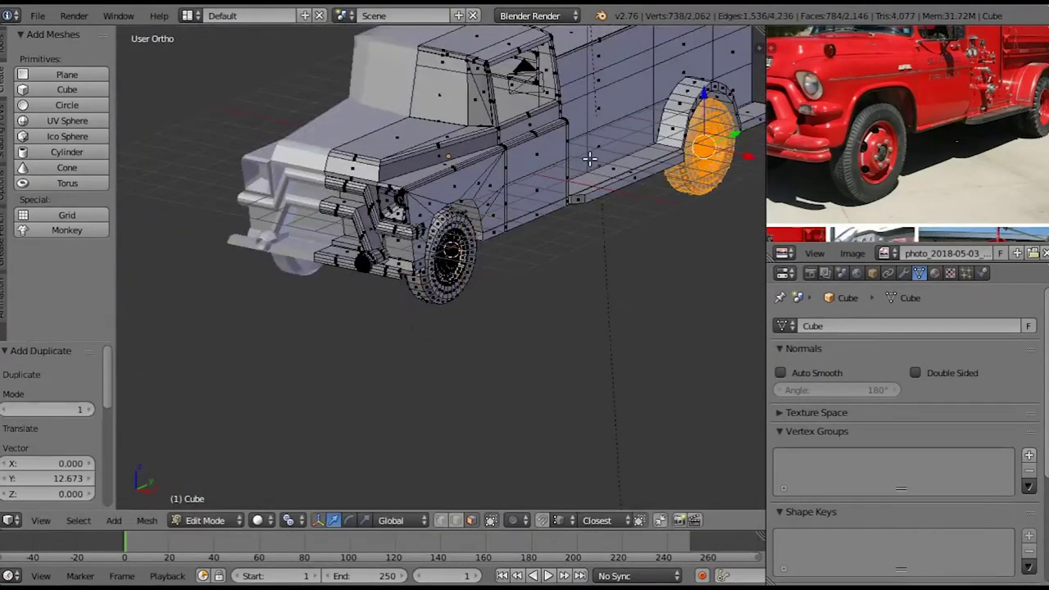
key("KP_Decimal")
scroll(411, 281, "down", 3)
left_click(476, 233)
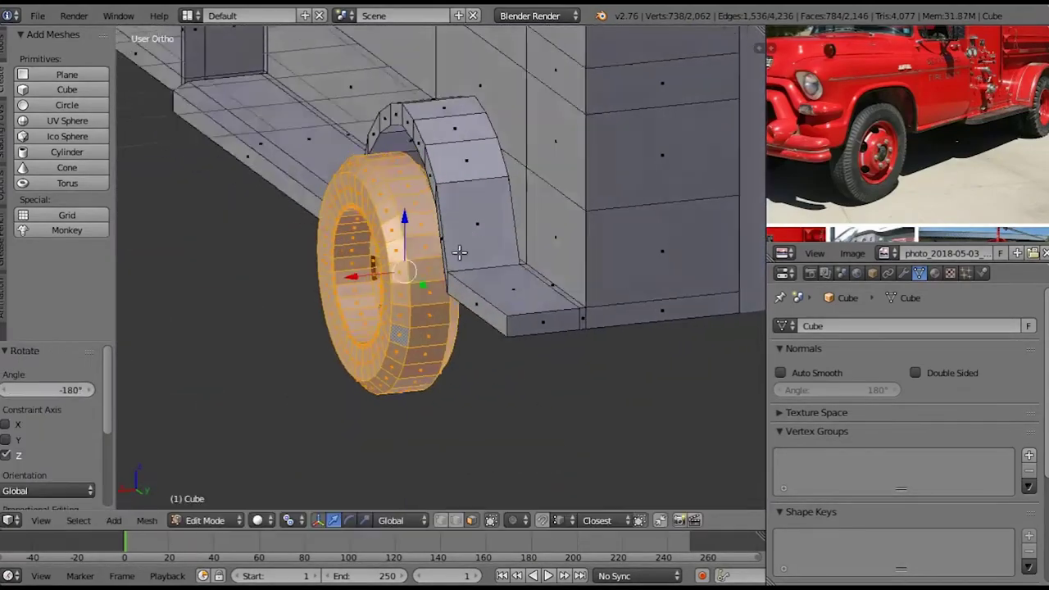
mouse_move(469, 235)
middle_mouse_down()
mouse_move(401, 197)
mouse_move(499, 224)
middle_mouse_up()
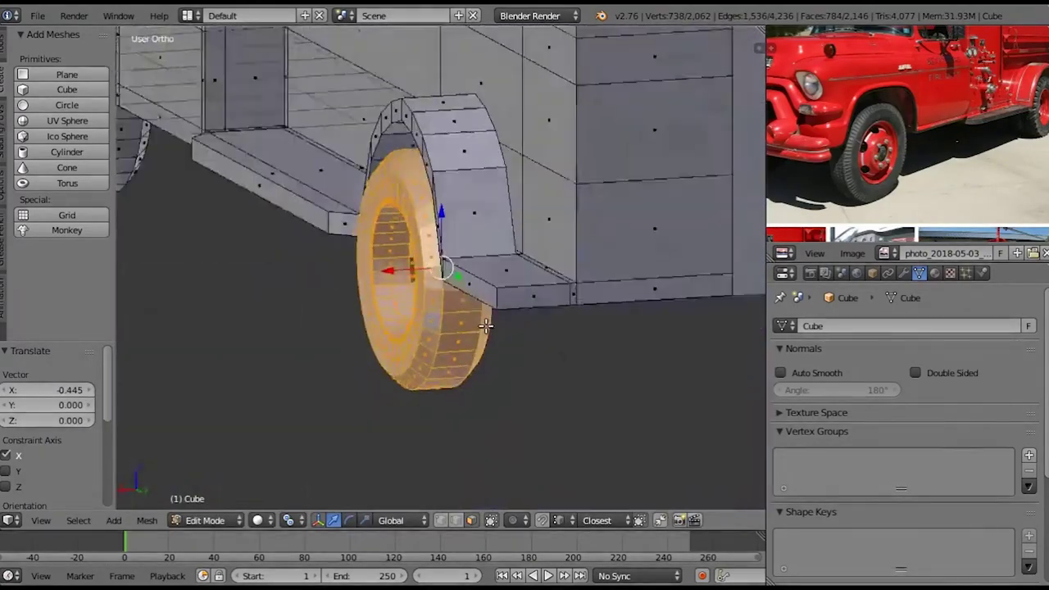
key("x")
key("Escape")
key("g")
key("x")
left_click(392, 281)
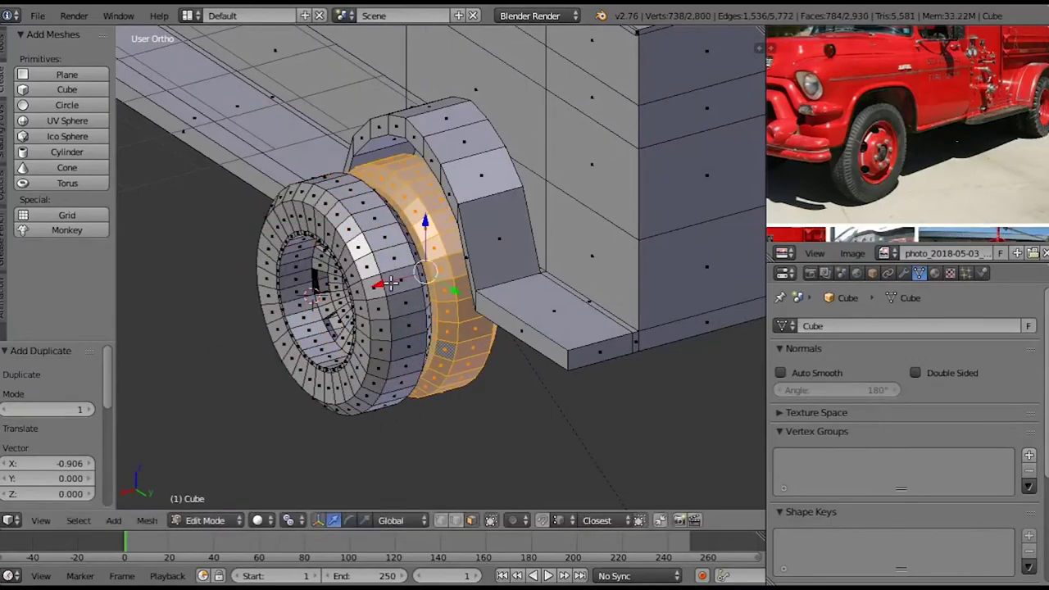
Select the whole connected wheel and fine-tune its sideways position along X
mouse_move(388, 281)
middle_mouse_down()
mouse_move(368, 194)
mouse_move(353, 262)
middle_mouse_up()
key("g")
key("x")
left_click(343, 255)
key("l")
key("g")
key("x")
left_click(348, 276)
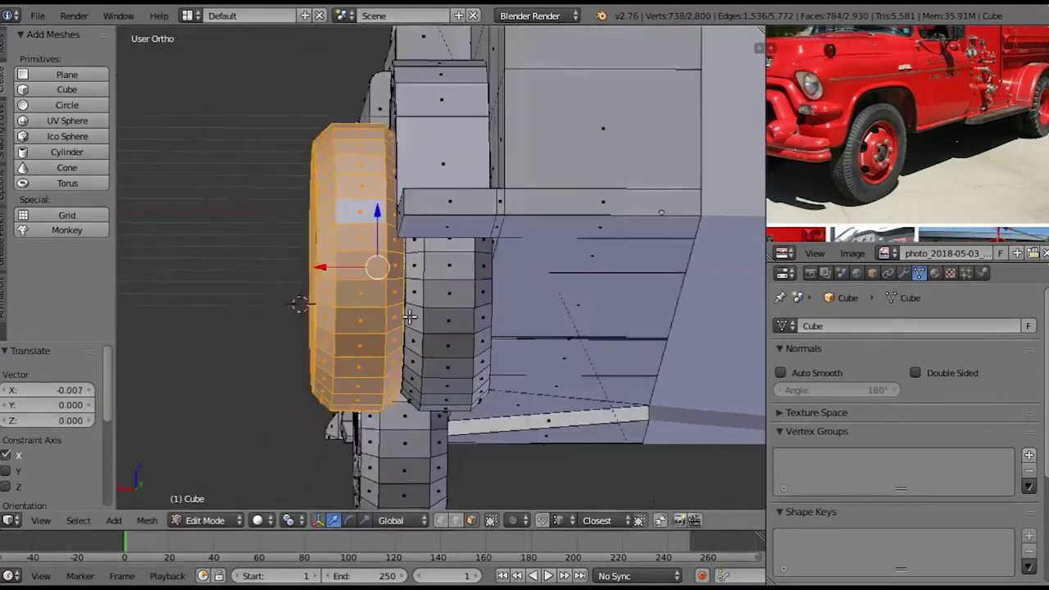
Delete the unwanted wheel faces, add a loop cut, and fill the remaining gap
key("x")
left_click(347, 276)
scroll(348, 276, "down", 4)
scroll(451, 296, "up", 4)
mouse_move(451, 295)
middle_mouse_down()
mouse_move(432, 257)
mouse_move(426, 364)
middle_mouse_up()
key("a")
mouse_move(351, 199)
middle_mouse_down()
mouse_move(385, 164)
mouse_move(510, 205)
mouse_move(383, 214)
middle_mouse_up()
key("ctrl+r")
left_click(385, 164)
key("a")
key("f")
Grow the selection around the wheel ring, then deselect and return to Object Mode
scroll(54, 318, "down", 1)
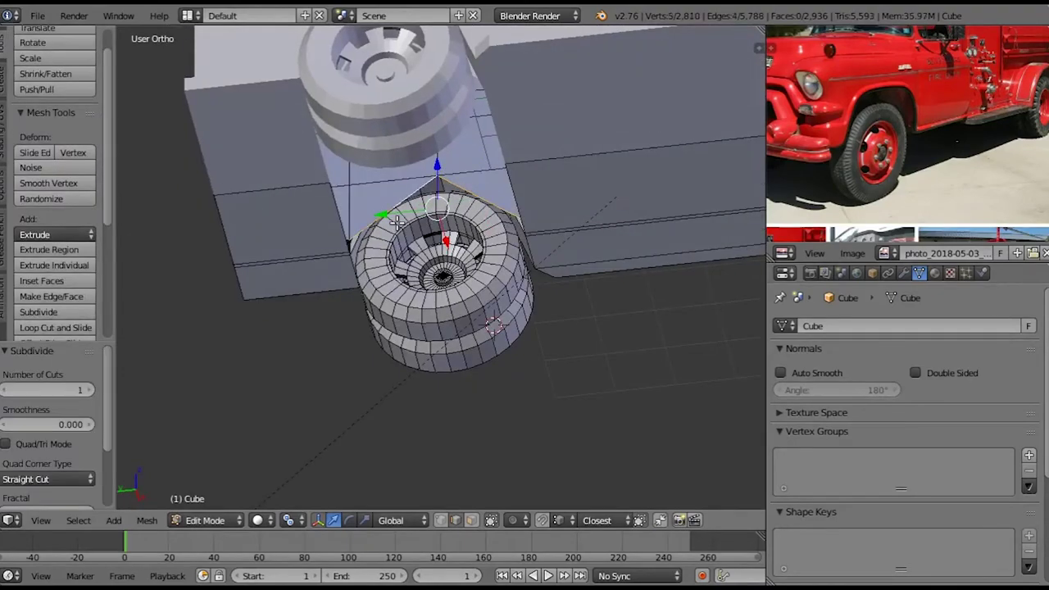
scroll(485, 195, "up", 5)
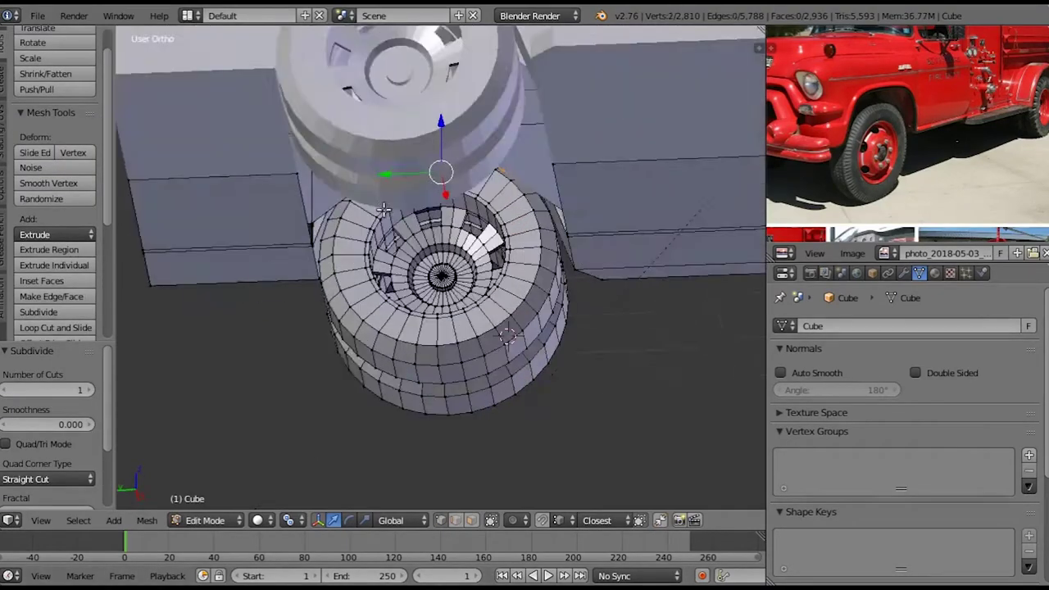
scroll(300, 64, "up", 1)
scroll(437, 475, "down", 3)
middle_click_drag(496, 304, 584, 216)
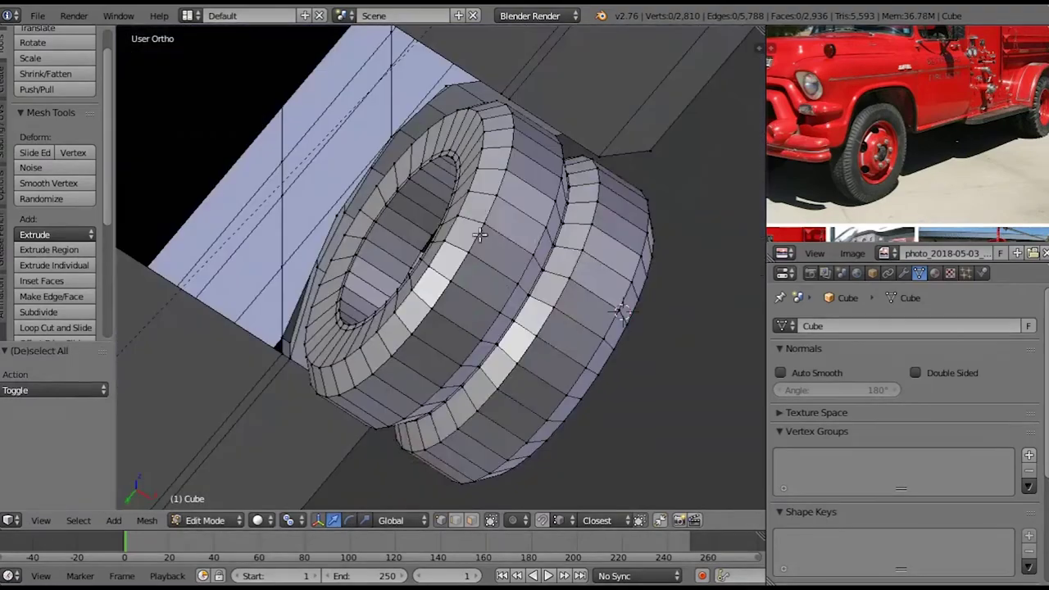
key("ctrl+KP_Add")
scroll(583, 215, "down", 3)
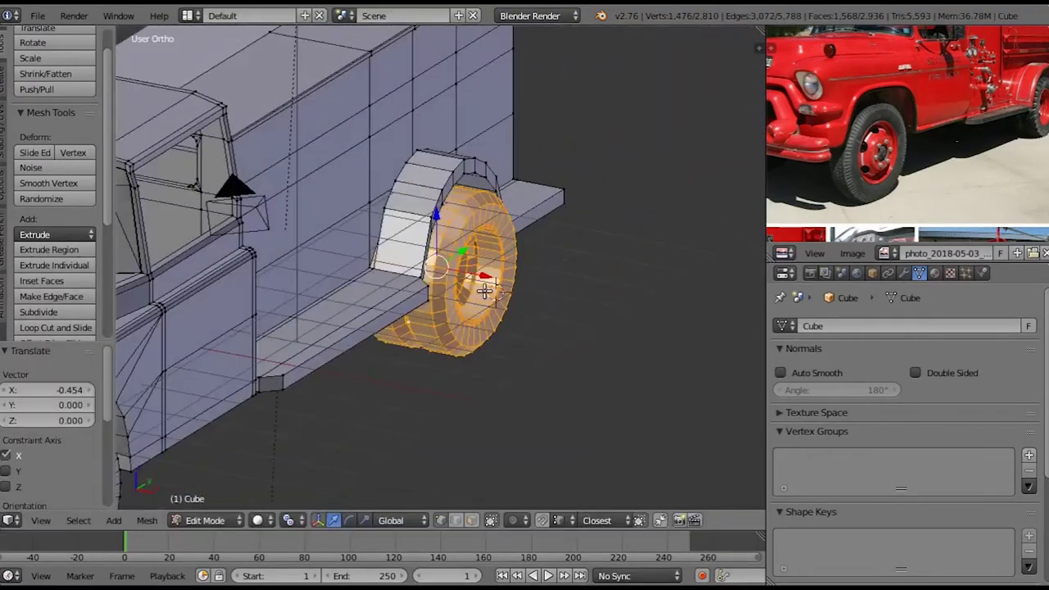
middle_click_drag(491, 312, 388, 381)
scroll(342, 283, "up", 3)
key("a")
scroll(341, 284, "down", 5)
key("Tab")
scroll(386, 299, "up", 4)
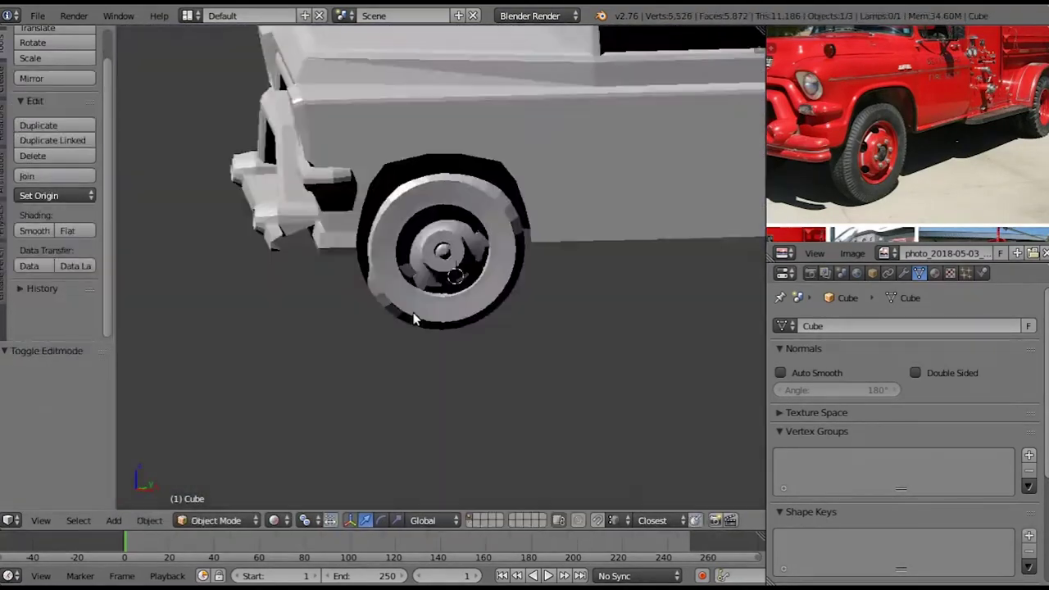
Inset the rear wheel hub faces to recess the hub
scroll(417, 312, "down", 4)
key("Tab")
scroll(403, 320, "up", 5)
middle_click_drag(324, 384, 459, 426)
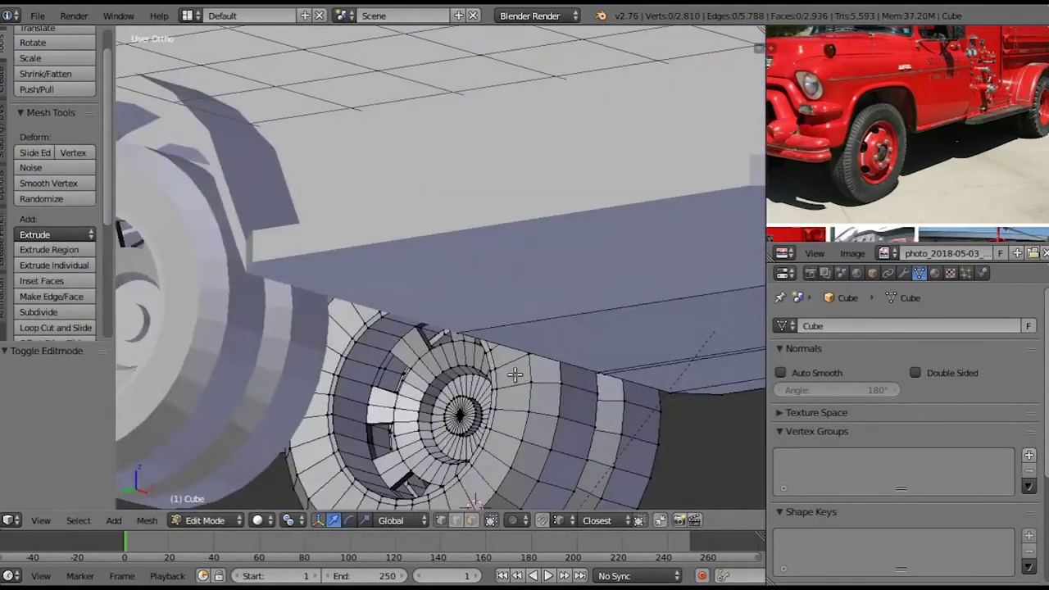
scroll(471, 432, "up", 3)
left_click(492, 417)
key("a")
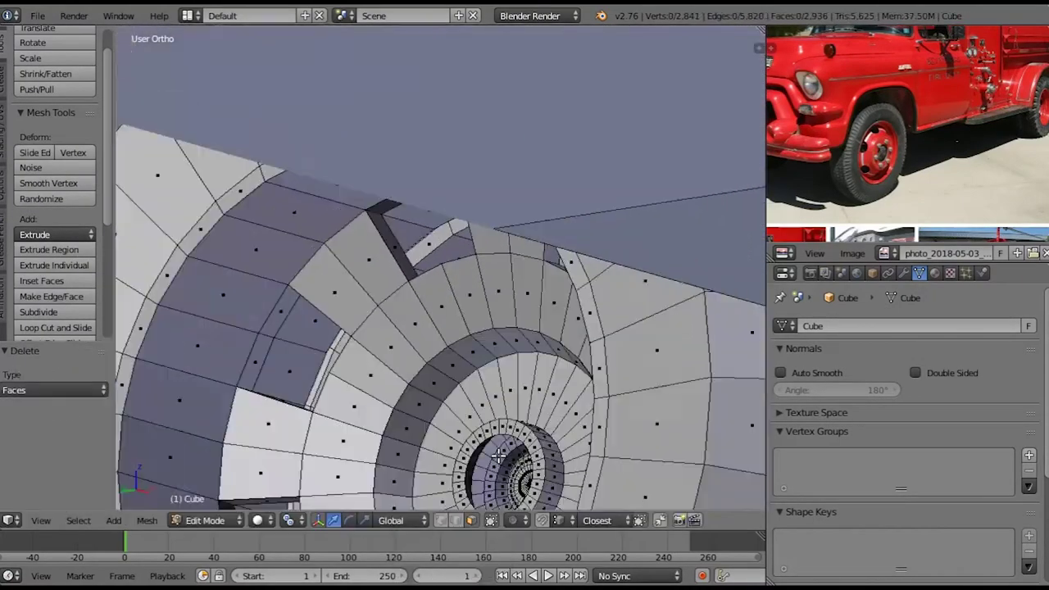
scroll(491, 416, "down", 3)
Inspect the other wheel and the inset hub up close
key("g")
mouse_move(492, 393)
middle_mouse_down()
mouse_move(532, 356)
mouse_move(501, 216)
middle_mouse_up()
key("Escape")
key("a")
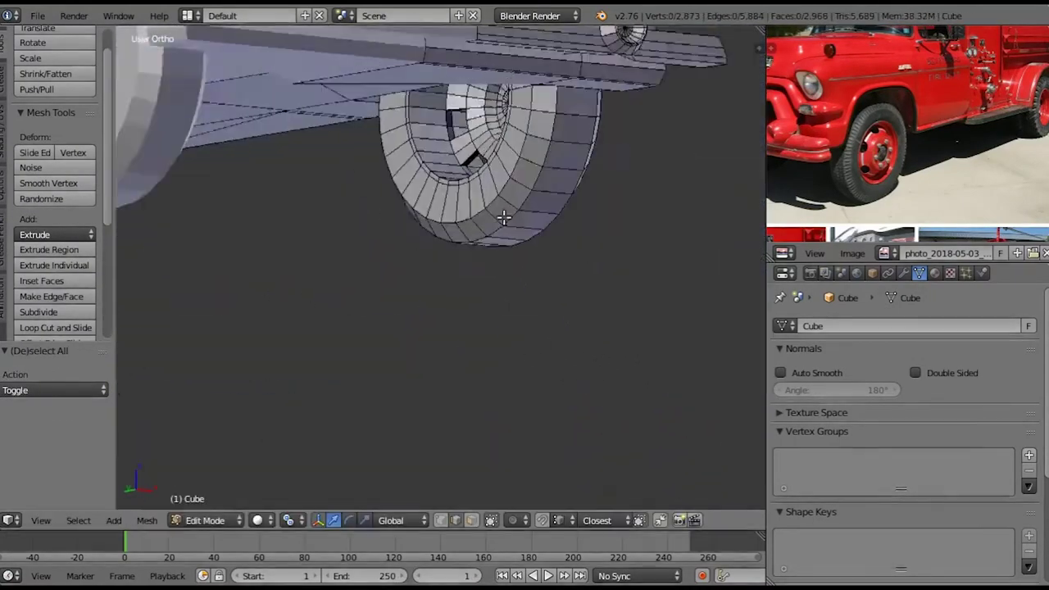
scroll(501, 215, "up", 4)
middle_click_drag(614, 112, 470, 510)
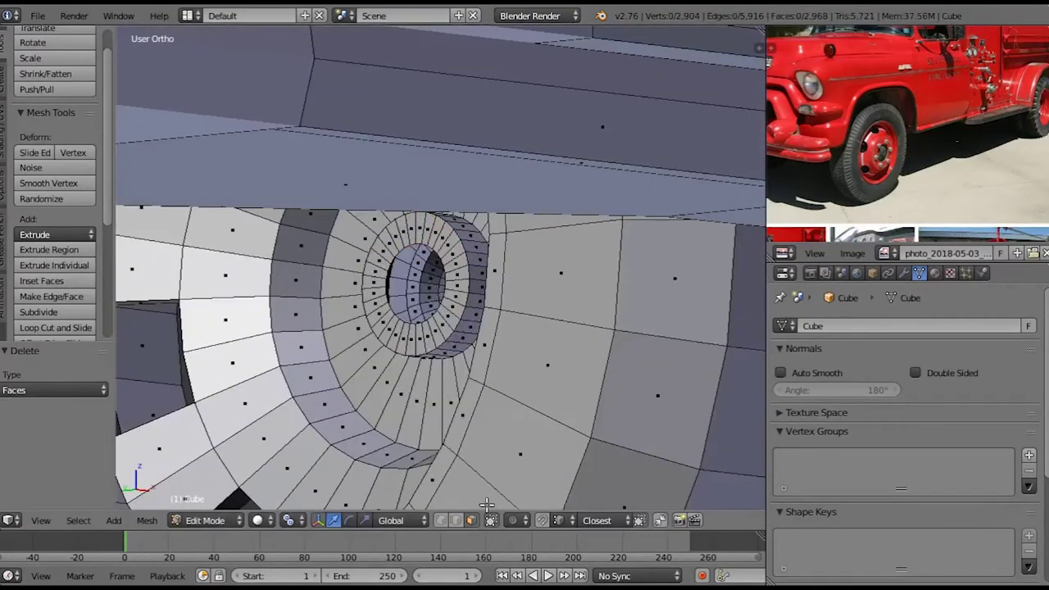
scroll(487, 326, "down", 4)
scroll(435, 274, "down", 3)
Preview the whole truck in rendered shading, then return to mesh editing
key("Tab")
scroll(392, 318, "down", 3)
mouse_move(509, 281)
middle_mouse_down()
mouse_move(507, 297)
mouse_move(475, 291)
middle_mouse_up()
key("shift+z")
key("shift+z")
key("Tab")
scroll(476, 290, "up", 3)
key("KP_5")
scroll(445, 404, "up", 2)
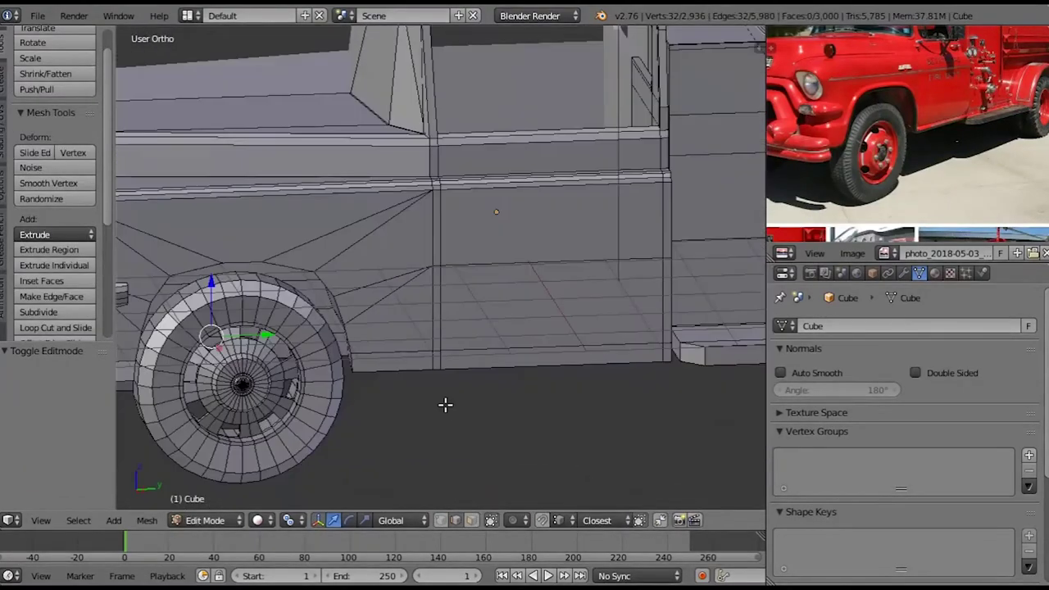
scroll(445, 404, "up", 2)
Add two loop cuts along the cab pillar to outline the door
middle_click_drag(445, 404, 449, 411)
scroll(448, 411, "down", 1)
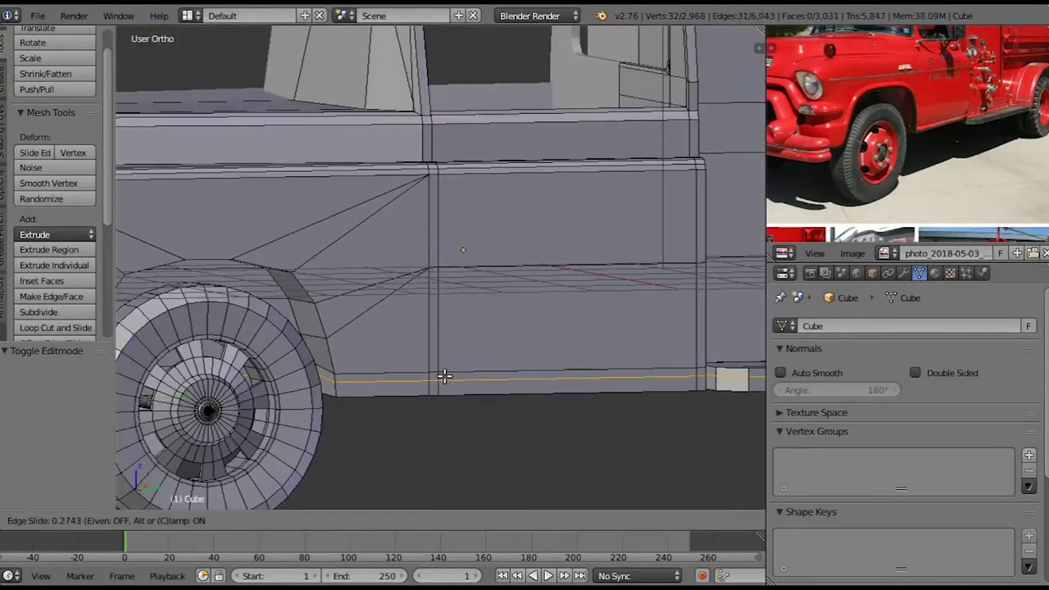
middle_click_drag(435, 392, 732, 273)
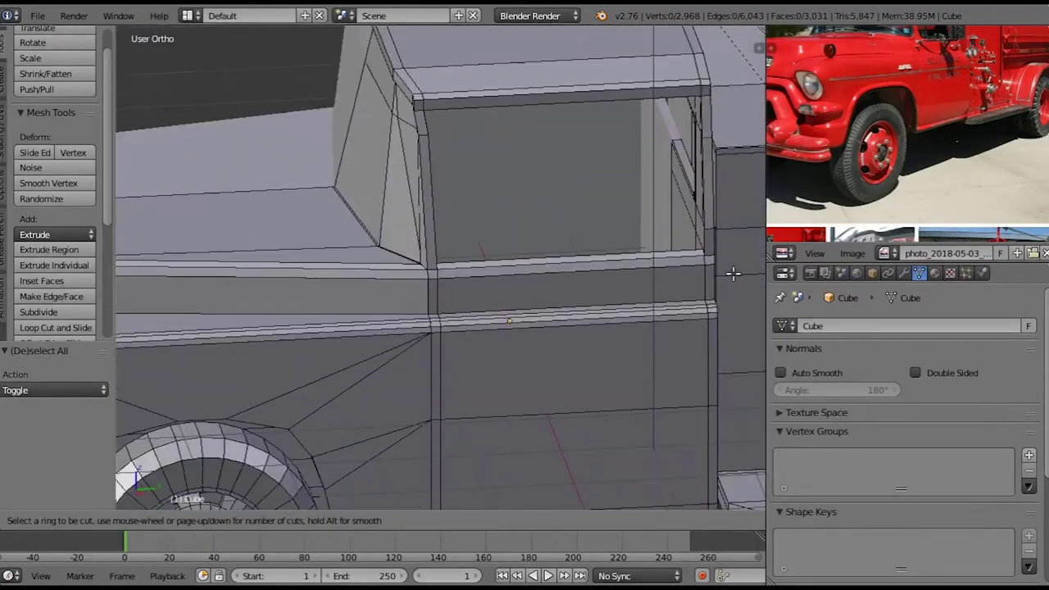
left_click(418, 98)
middle_click_drag(524, 339, 433, 422)
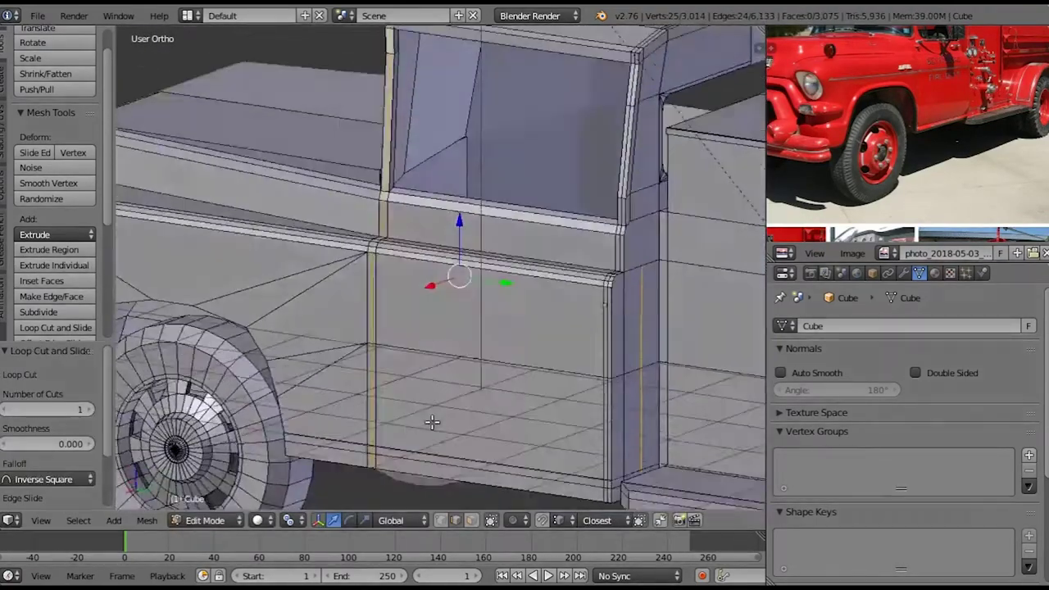
mouse_move(511, 325)
middle_mouse_down()
mouse_move(442, 189)
mouse_move(569, 173)
middle_mouse_up()
left_click(441, 188)
scroll(544, 215, "up", 3)
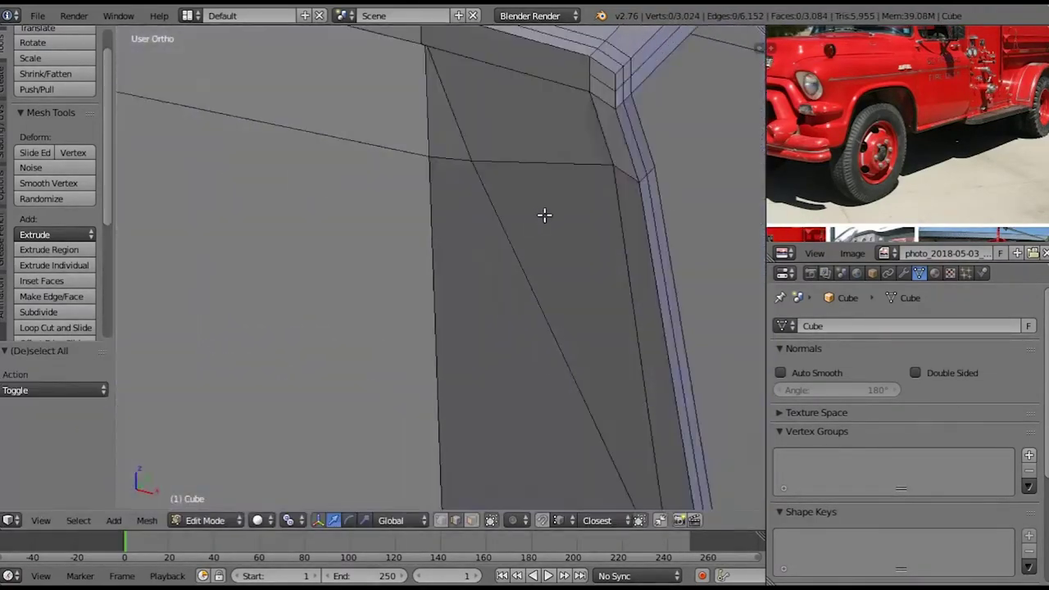
scroll(544, 215, "down", 3)
Bevel the door's bottom edge loop with a 0.011 offset
middle_click_drag(602, 133, 506, 124)
middle_click_drag(509, 188, 531, 385)
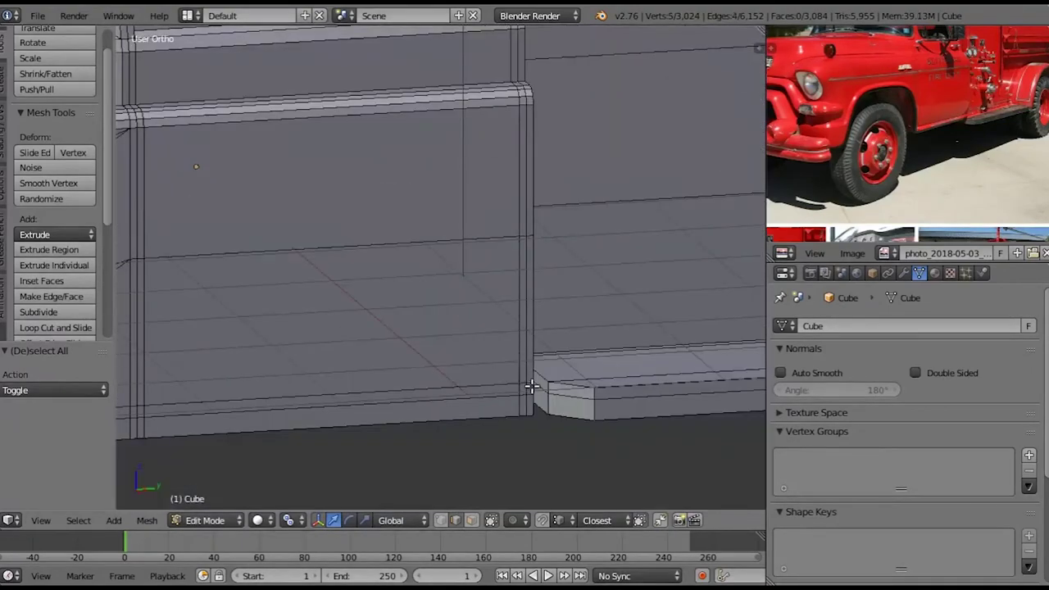
left_click(146, 416, "ctrl")
mouse_move(146, 416)
middle_mouse_down()
mouse_move(244, 225)
mouse_move(344, 279)
middle_mouse_up()
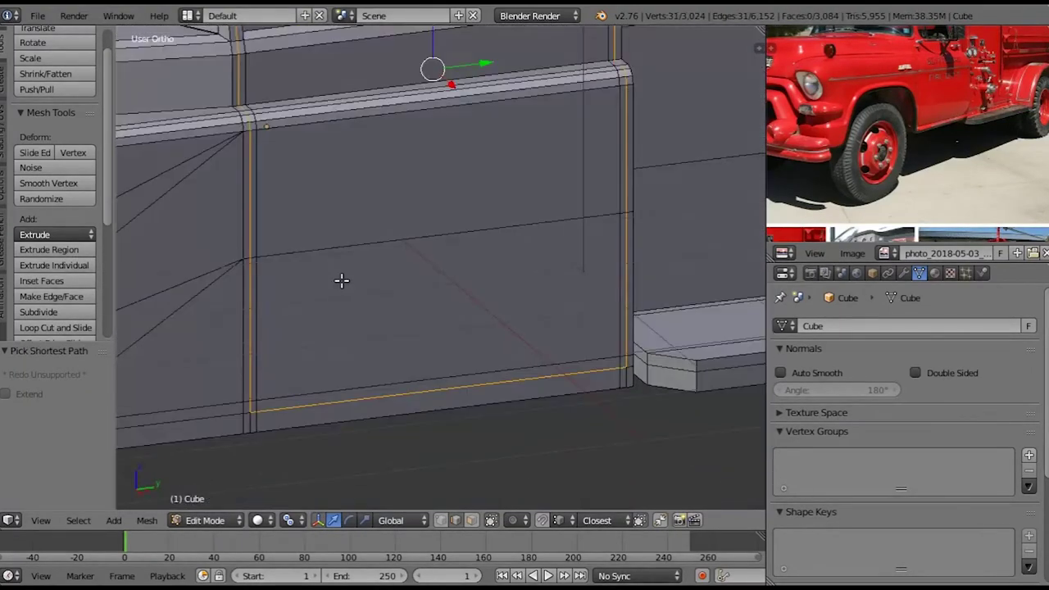
scroll(344, 278, "up", 2)
scroll(272, 314, "up", 2)
key("ctrl+b")
left_click(322, 364)
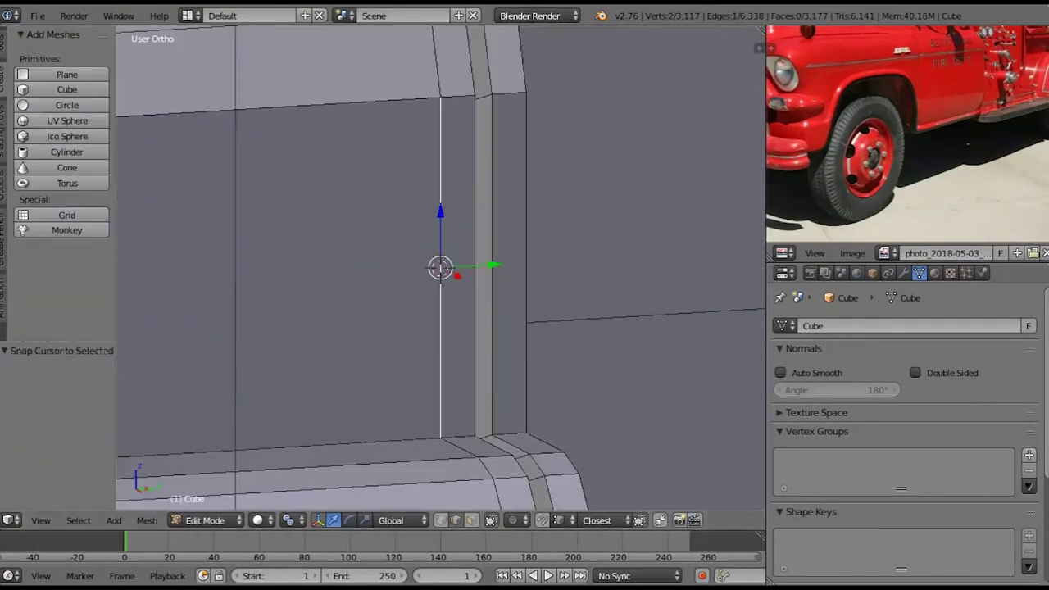
Add a 0.1-size cube at the cab door edge and slide it along X
left_click(66, 89)
scroll(441, 268, "down", 3)
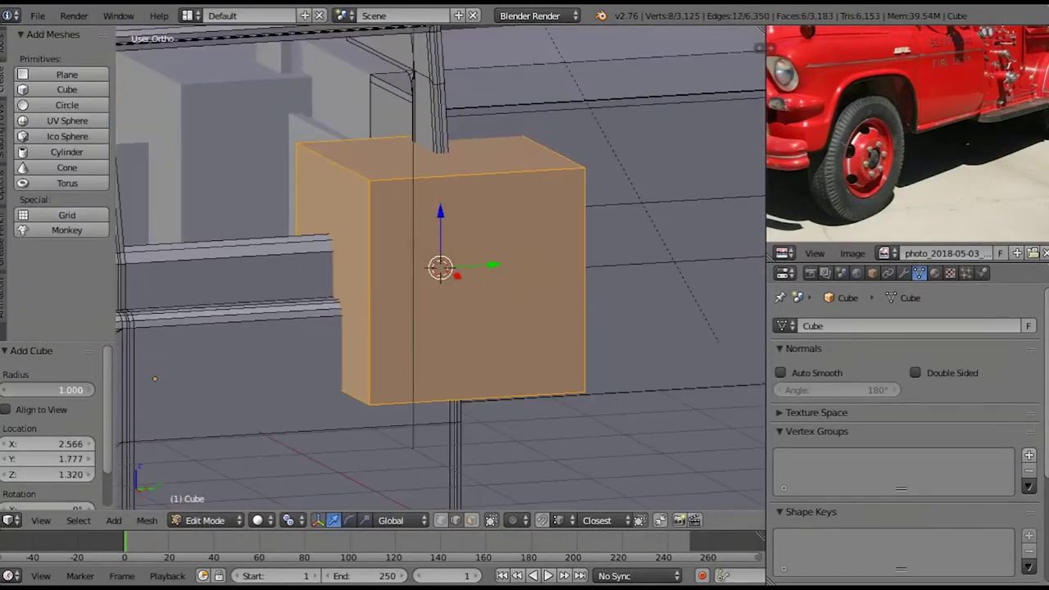
left_click(47, 390)
type("0.1")
key("Return")
scroll(339, 380, "up", 5)
key("g")
key("x")
left_click(342, 262)
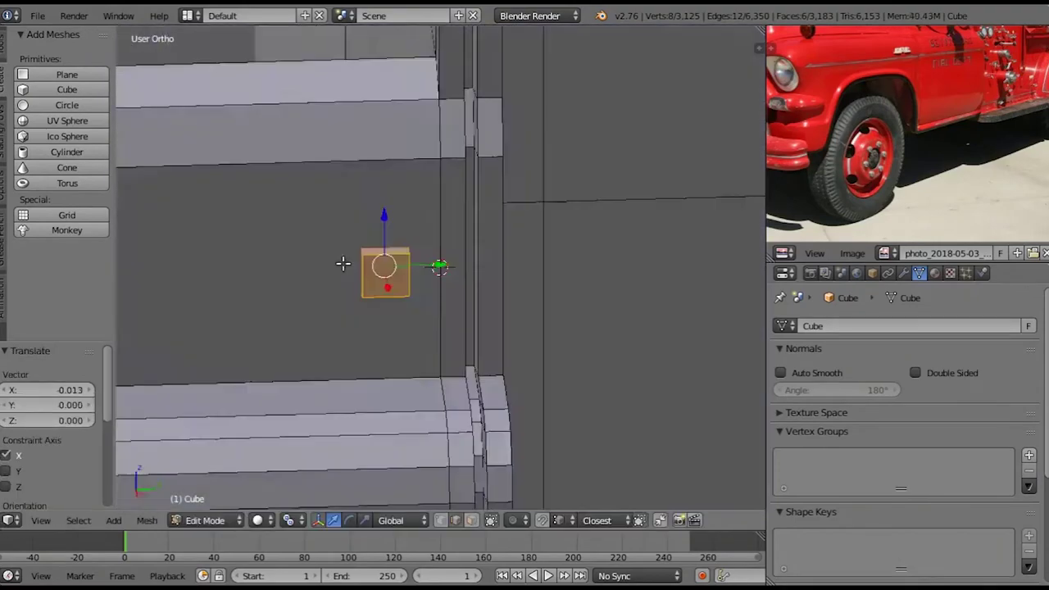
Duplicate the small cube along X and extrude both blocks along X
middle_click_drag(343, 263, 314, 294)
key("shift+d")
key("x")
key("e")
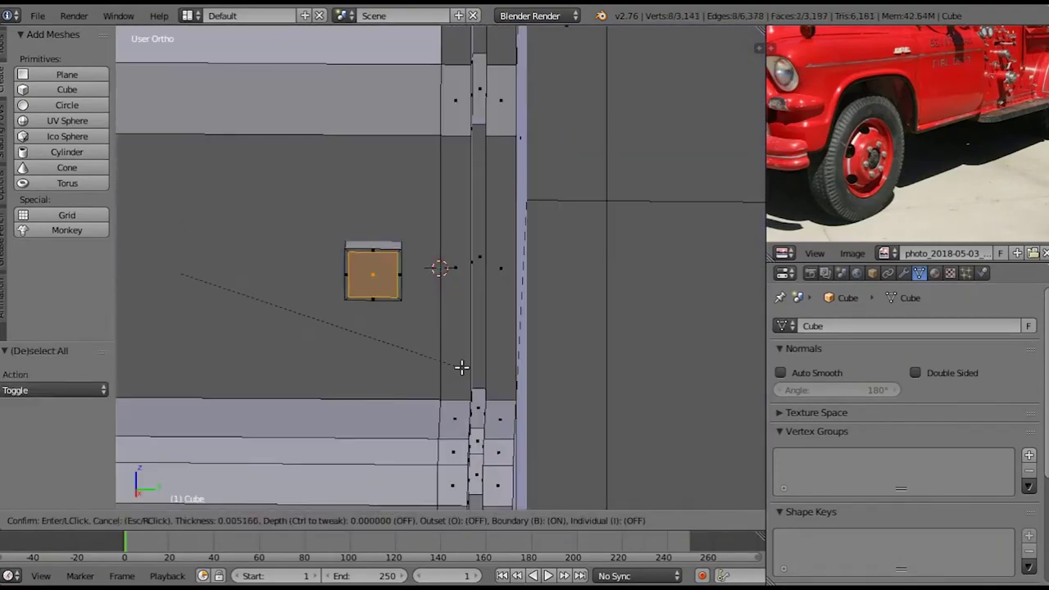
left_click(461, 366)
middle_click_drag(462, 366, 447, 402)
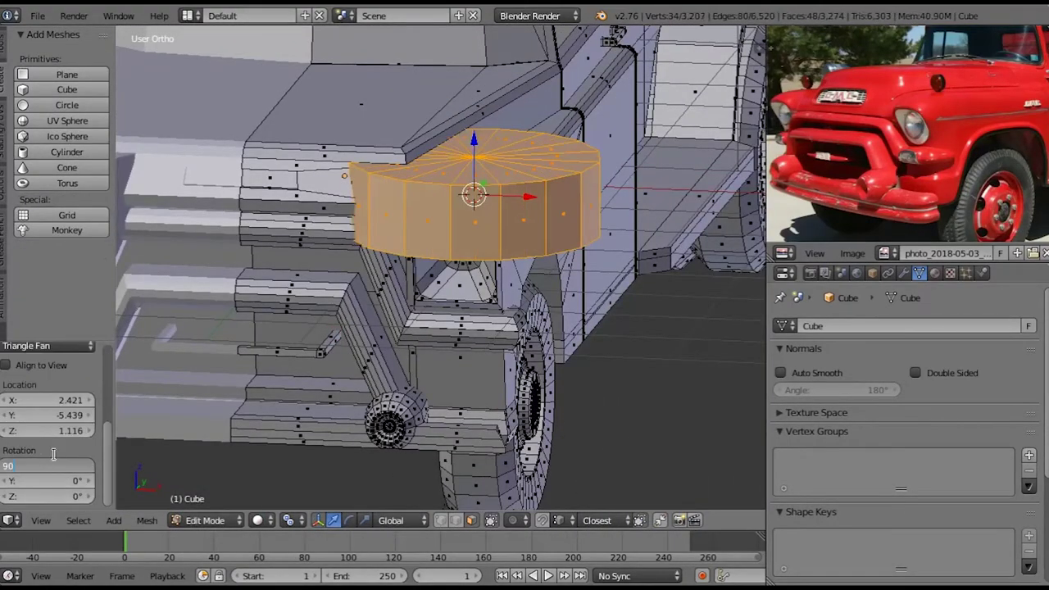
Turn the fender cylinder 90° to face forward and extrude the selection downward
key("Return")
key("KP_Decimal")
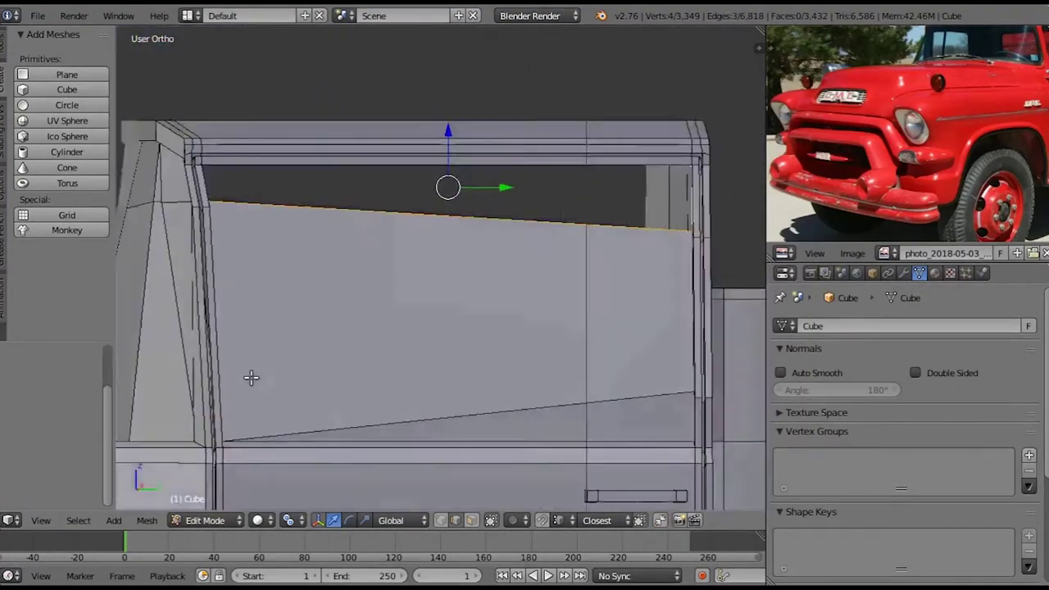
key("a")
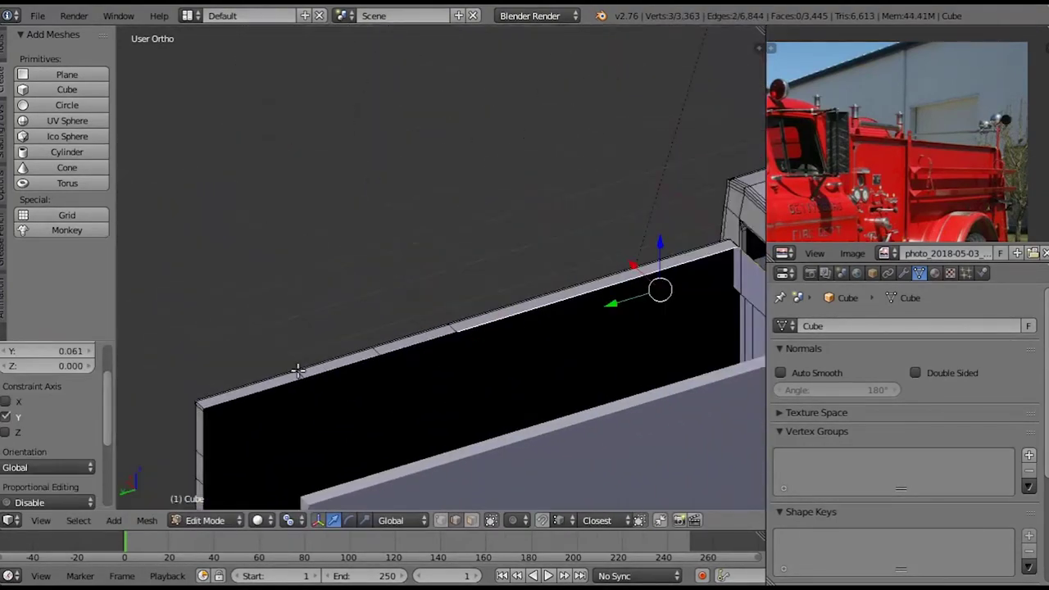
key("e")
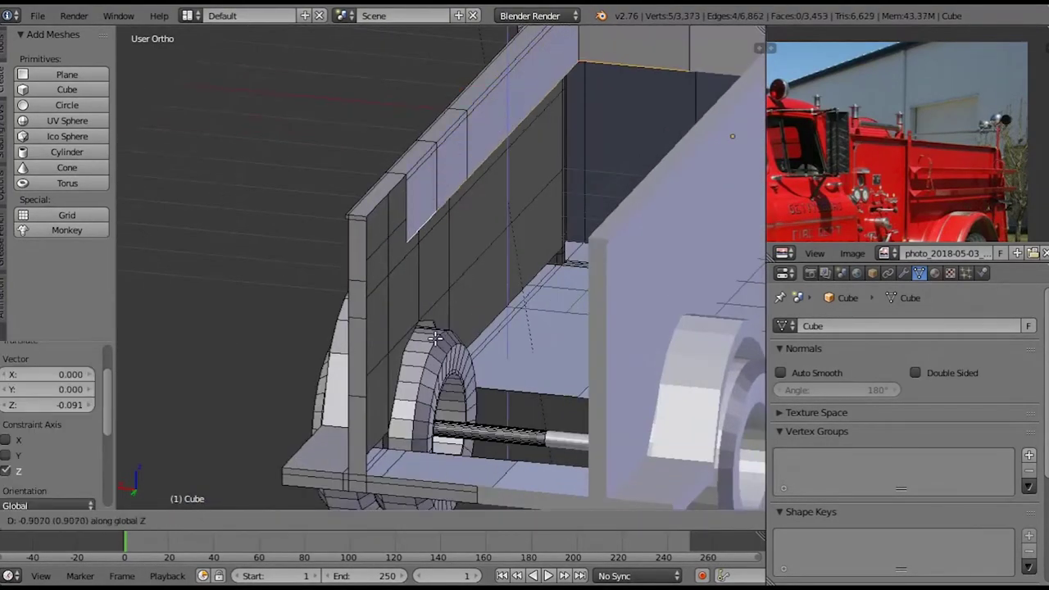
left_click(388, 471)
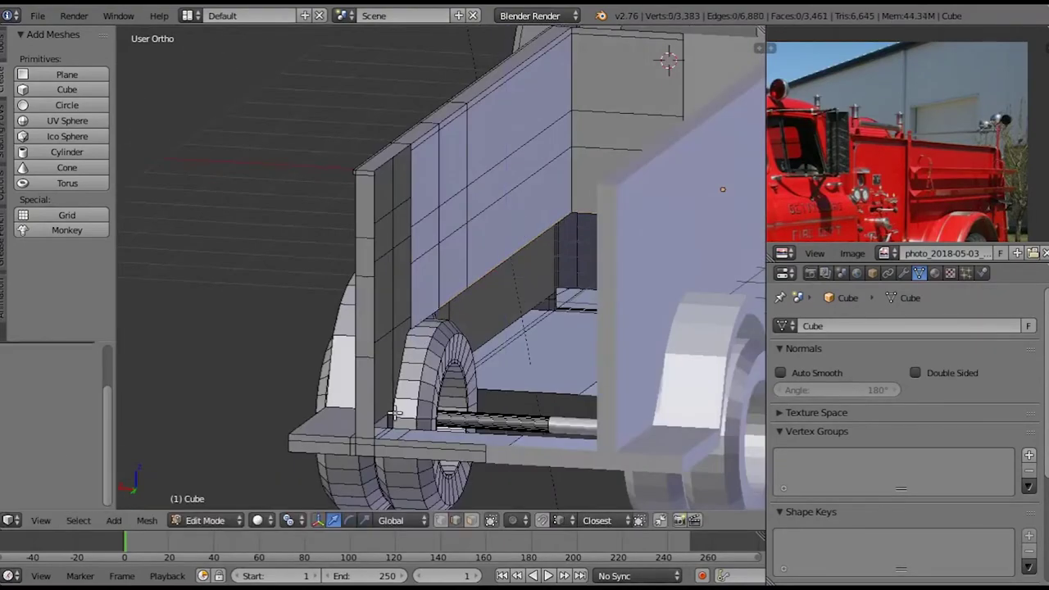
Deselect the current vertices and rotate the new part of the truck mesh
middle_click_drag(395, 414, 388, 389)
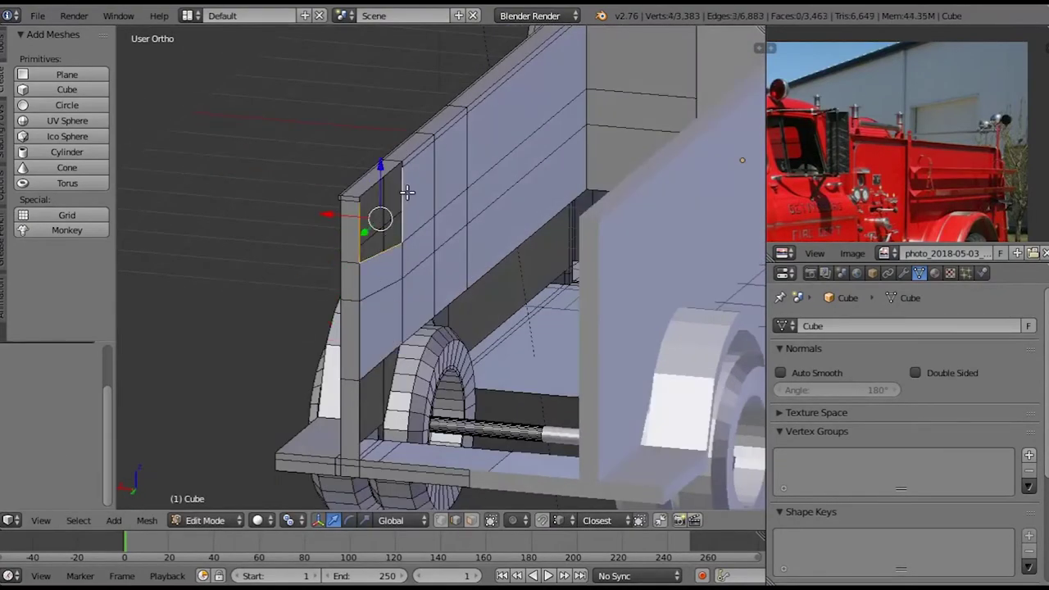
middle_click_drag(412, 219, 434, 342)
key("a")
key("r")
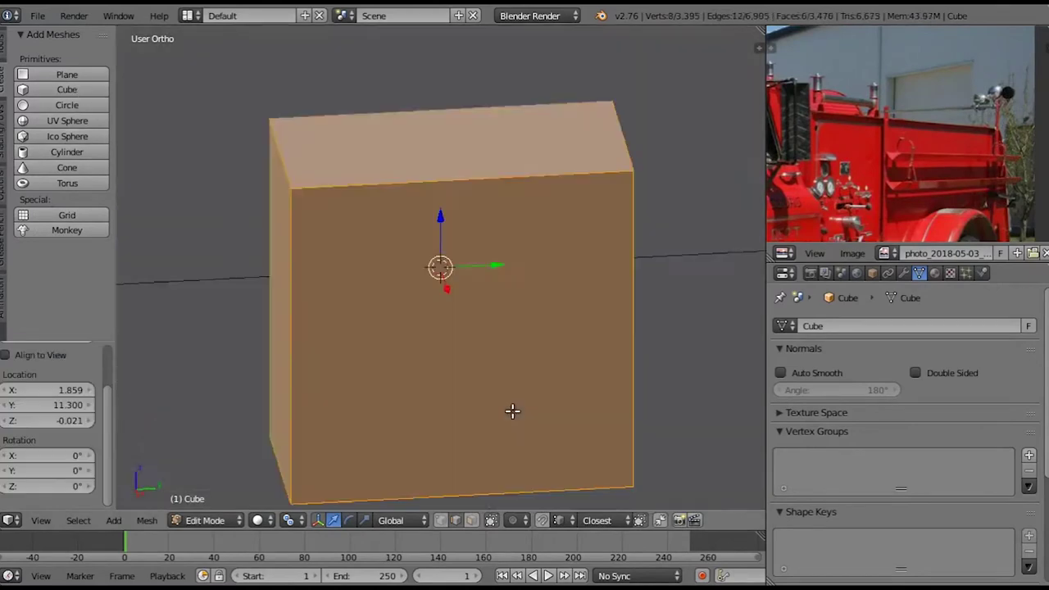
Duplicate the upright post along X to add an extra post on the side
left_click(472, 522)
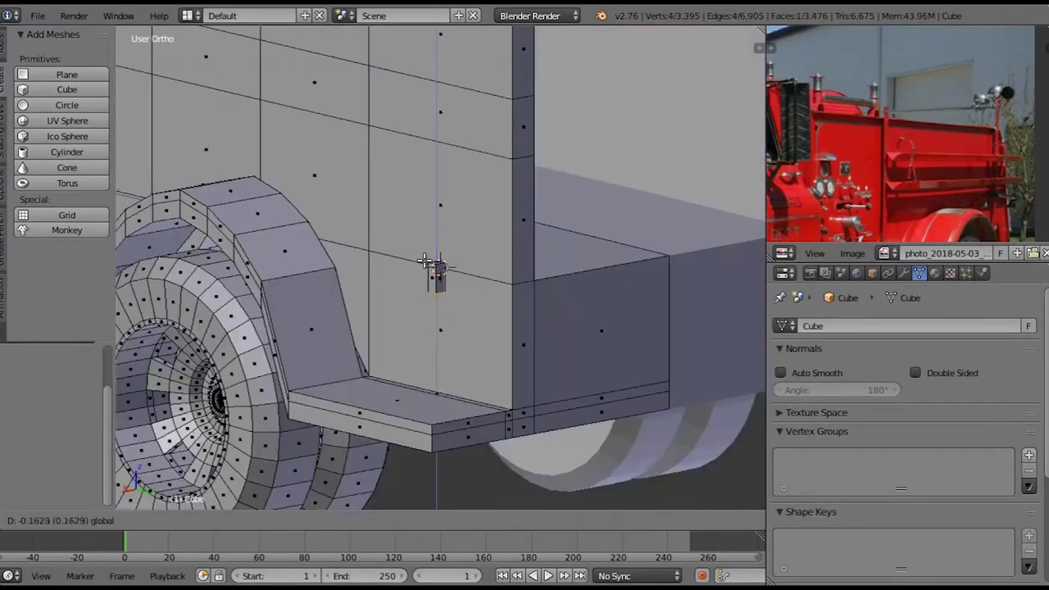
scroll(445, 256, "down", 6)
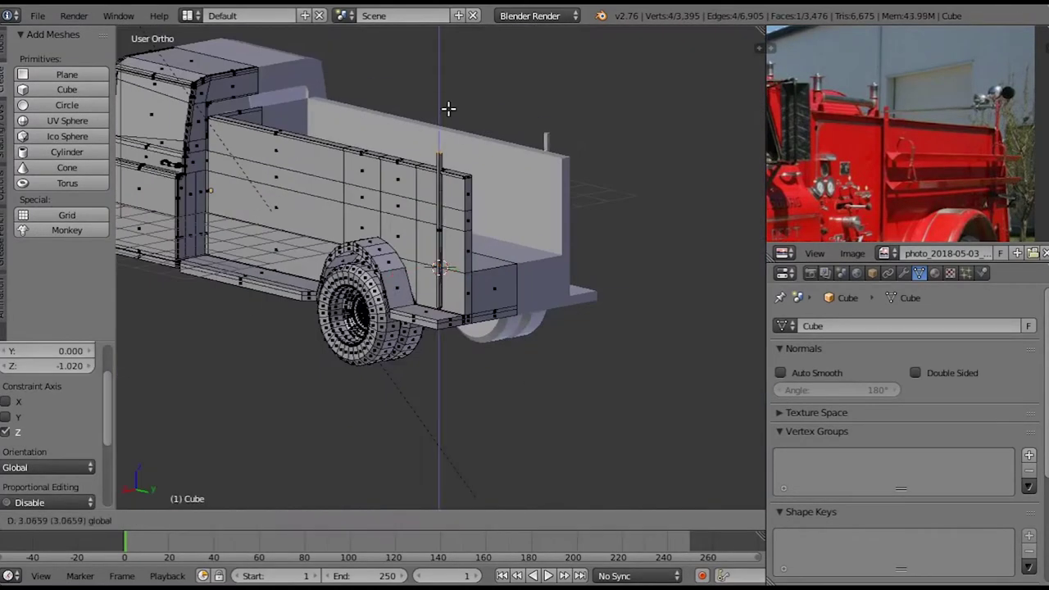
middle_click_drag(448, 112, 394, 233)
key("shift+d")
key("x")
left_click(226, 203)
key("a")
Rotate a post copy 90° about X and scale it into a horizontal rail
middle_click_drag(225, 203, 344, 189)
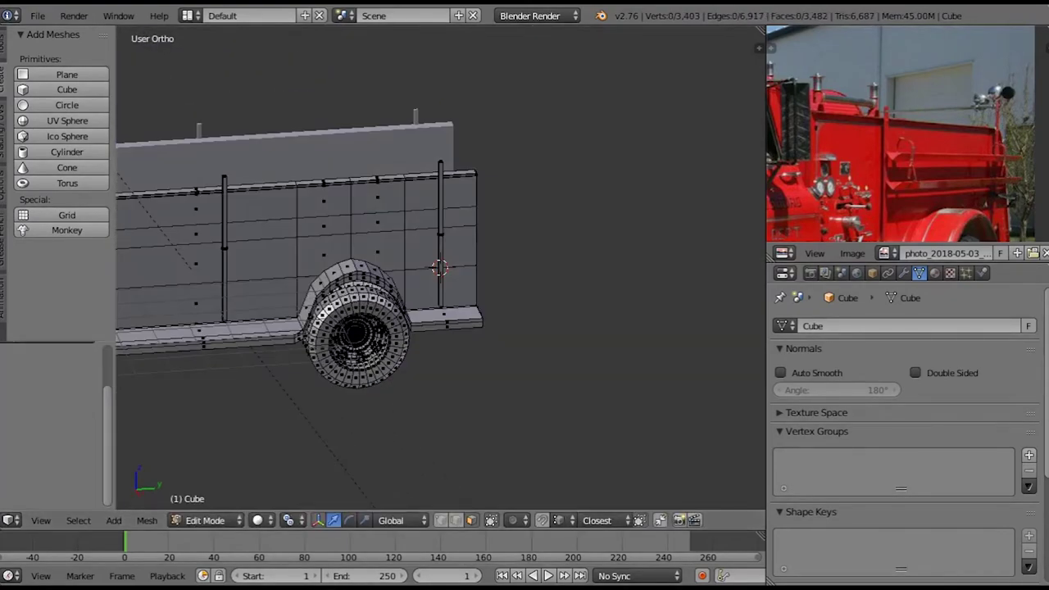
scroll(906, 157, "up", 3)
middle_click_drag(487, 271, 342, 286)
scroll(415, 276, "up", 3)
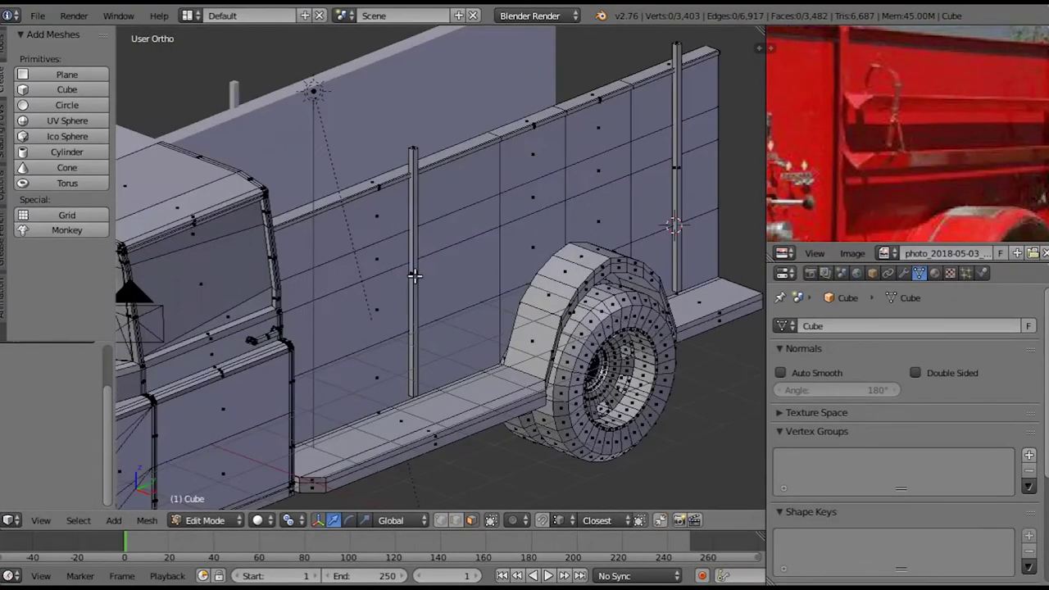
key("0")
key("Return")
scroll(484, 290, "down", 3)
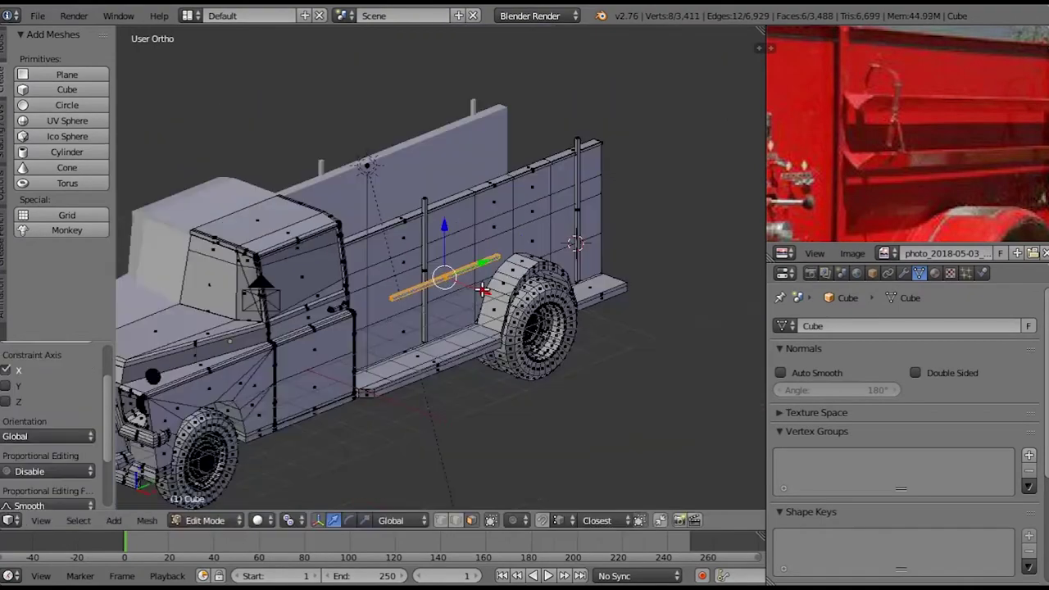
left_click(612, 316)
scroll(606, 321, "up", 3)
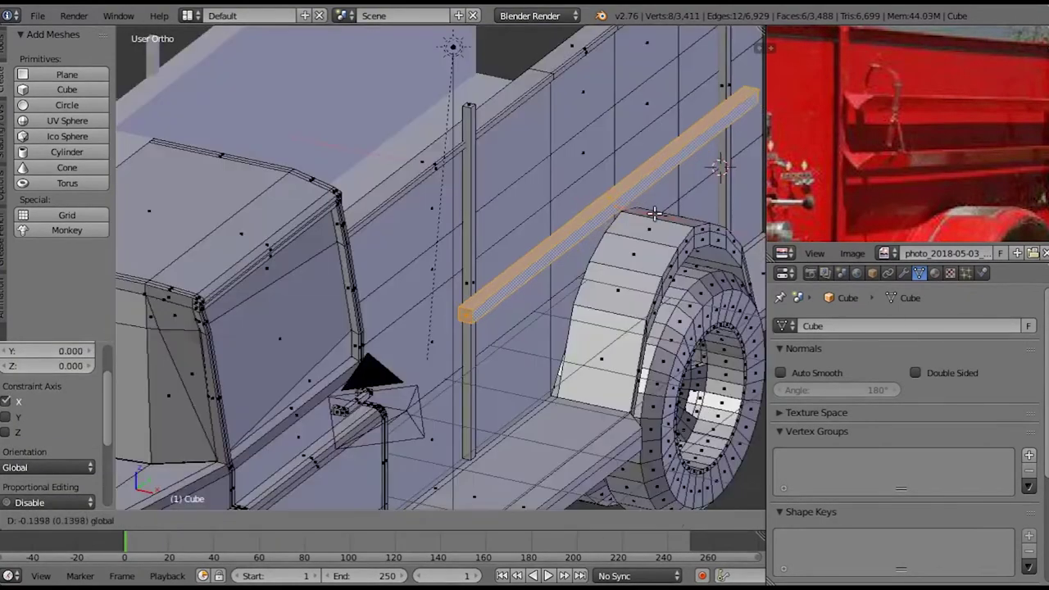
Extrude and scale the rail's end face, then shift the piece along Z
mouse_move(638, 170)
middle_mouse_down()
mouse_move(623, 208)
mouse_move(680, 201)
mouse_move(664, 223)
middle_mouse_up()
key("z")
right_click(623, 207)
key("z")
key("e")
left_click(663, 230)
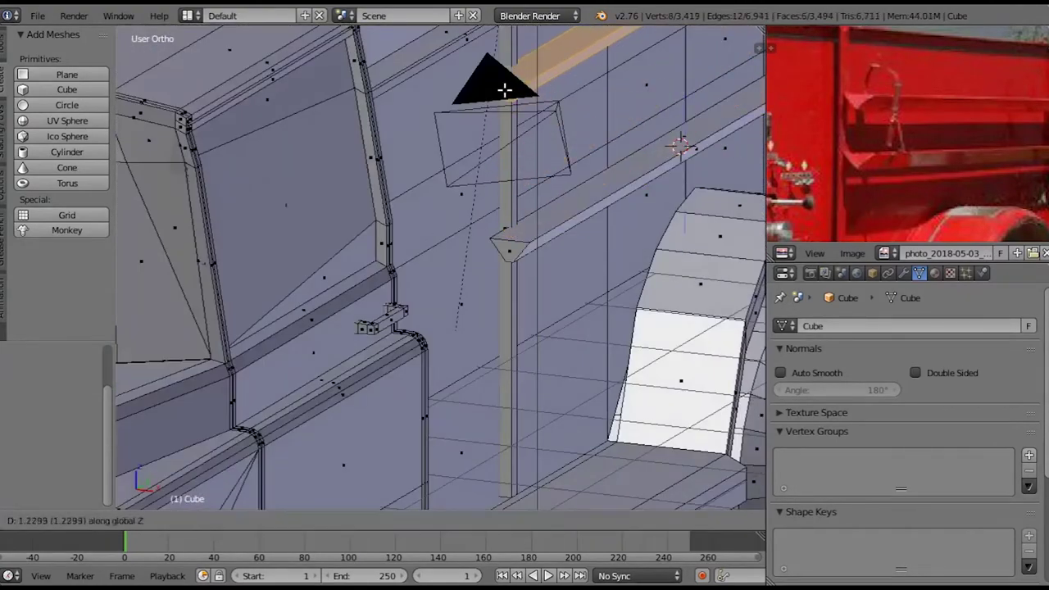
left_click(504, 89)
scroll(504, 88, "down", 5)
Return to Object Mode and view the whole truck from a three-quarter angle
key("Tab")
mouse_move(459, 253)
middle_mouse_down()
mouse_move(152, 263)
mouse_move(332, 292)
middle_mouse_up()
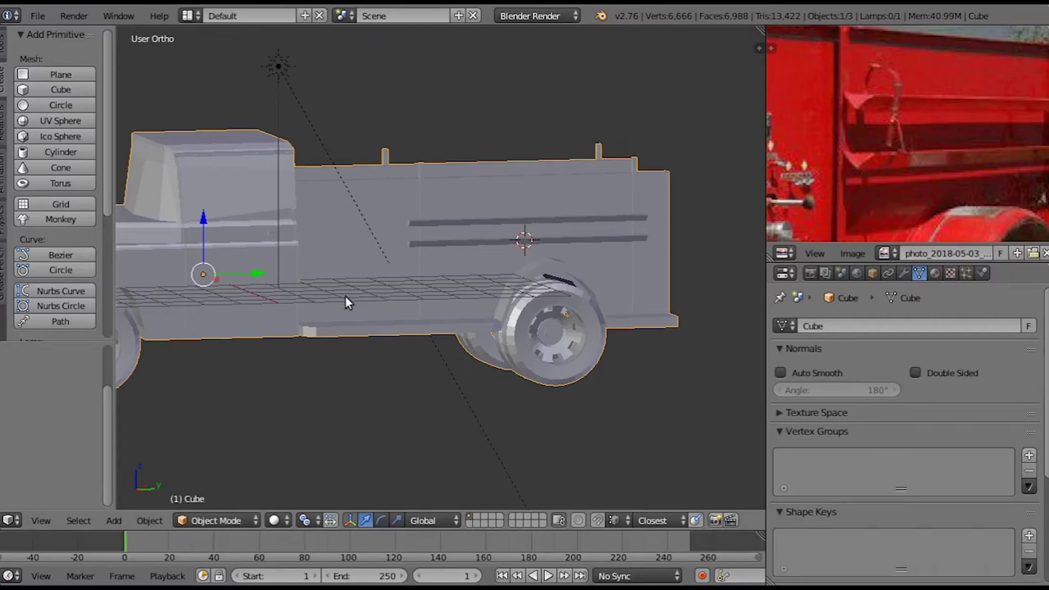
middle_click_drag(346, 303, 823, 203)
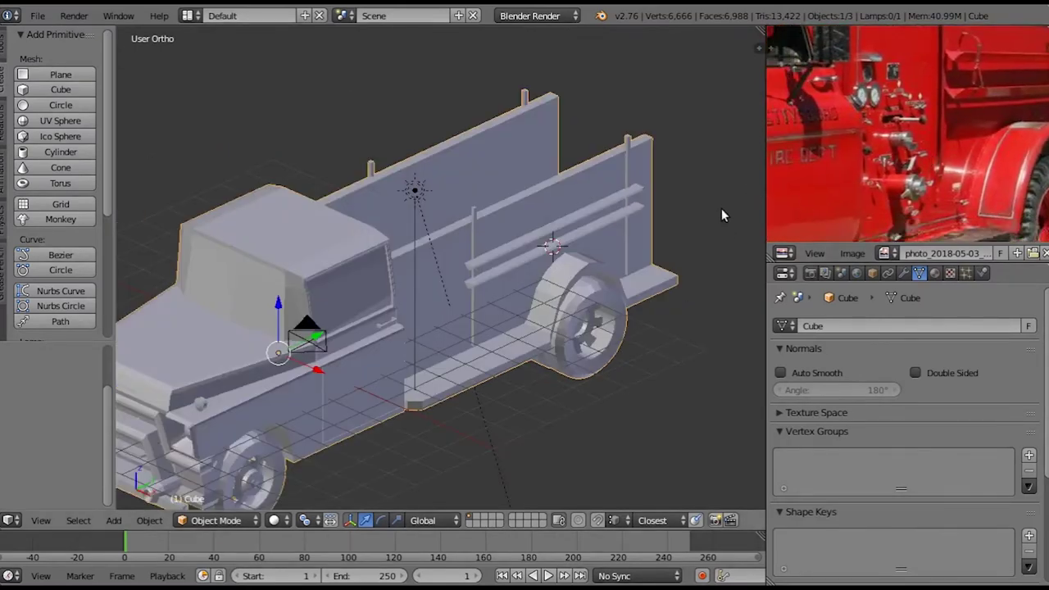
Add a small cylinder at the 3D cursor on the truck side
key("Tab")
middle_click_drag(721, 215, 390, 307)
left_click(86, 172)
scroll(369, 312, "up", 3)
scroll(370, 312, "up", 2)
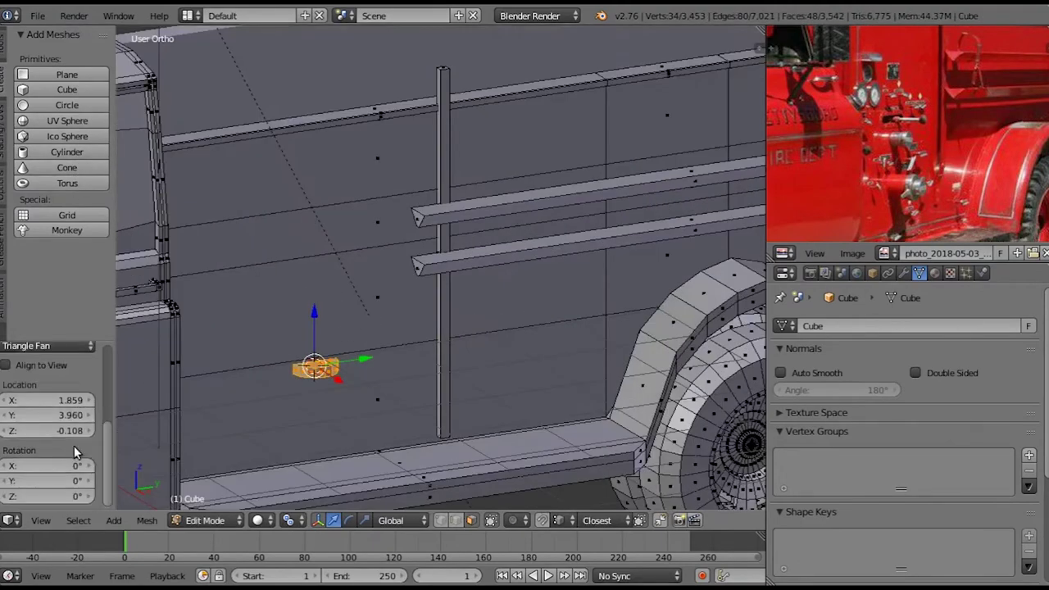
key("KP_Decimal")
scroll(492, 277, "down", 4)
Extrude and scale the cylinder's end face in stages into a stepped outlet
key("a")
key("a")
key("e")
scroll(509, 303, "up", 3)
key("s")
left_click(574, 344)
key("e")
left_click(652, 388)
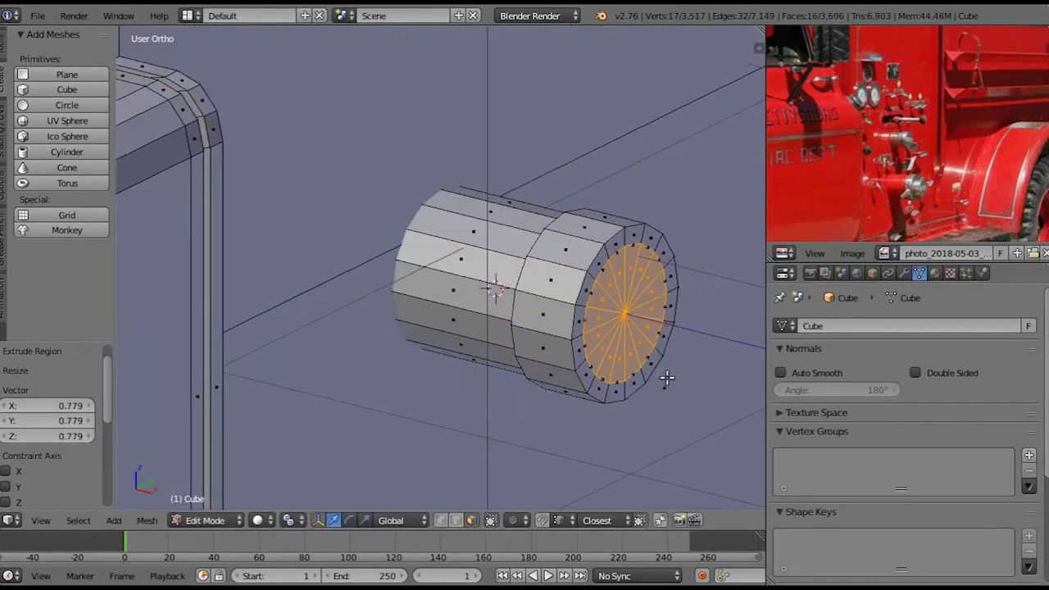
key("e")
left_click(718, 358)
key("a")
Duplicate the stepped outlet along X to make a second one
key("a")
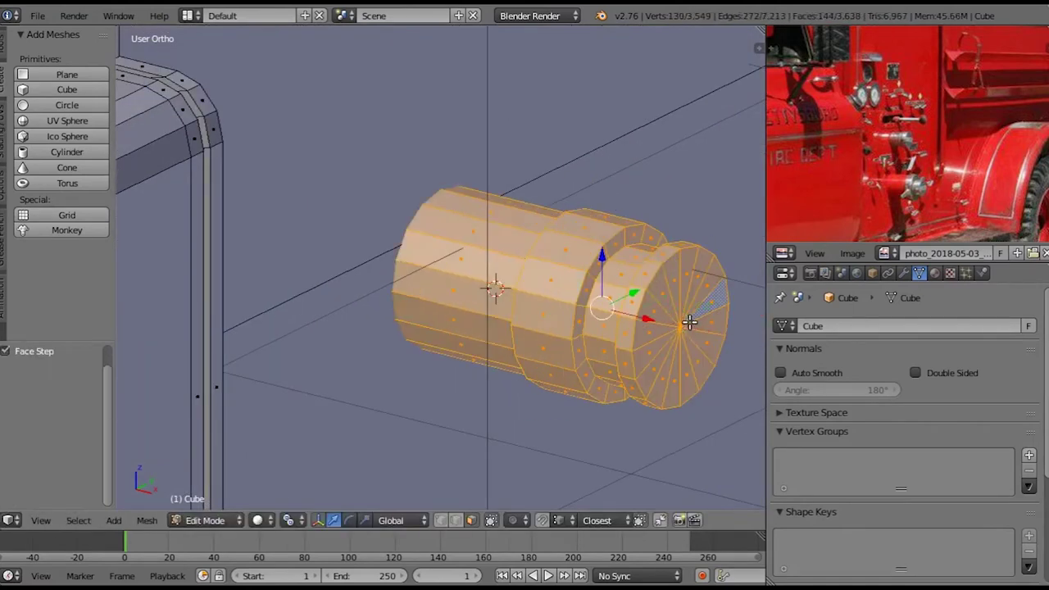
key("shift+d")
key("x")
left_click(661, 168)
scroll(661, 169, "down", 2)
scroll(487, 190, "up", 3)
key("a")
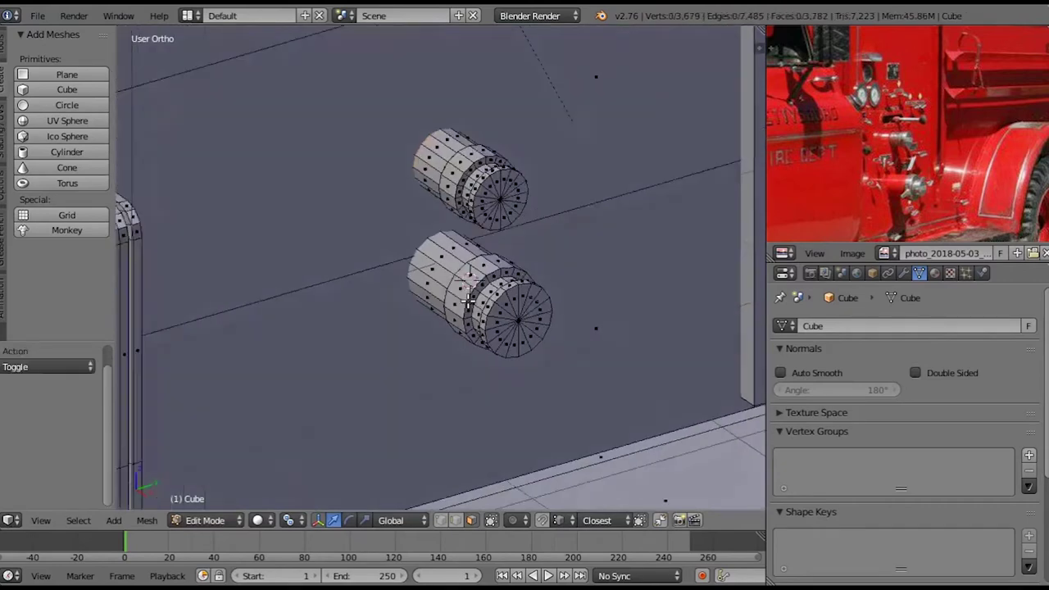
scroll(415, 258, "down", 3)
scroll(395, 208, "down", 2)
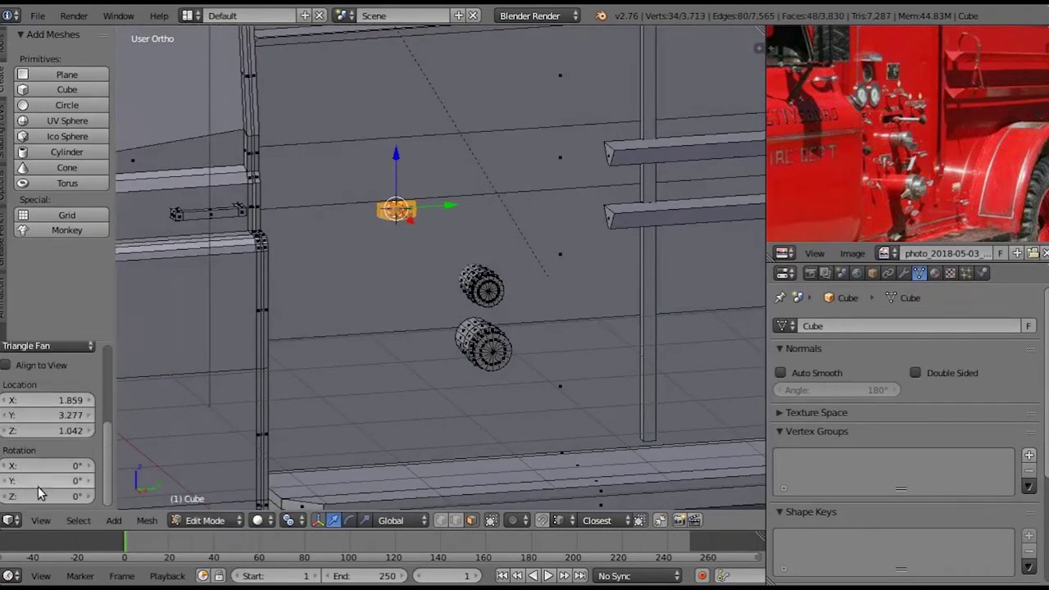
Turn a small cylinder 90° about Y and inset its cap face
key("Return")
scroll(277, 338, "up", 1)
key("KP_Decimal")
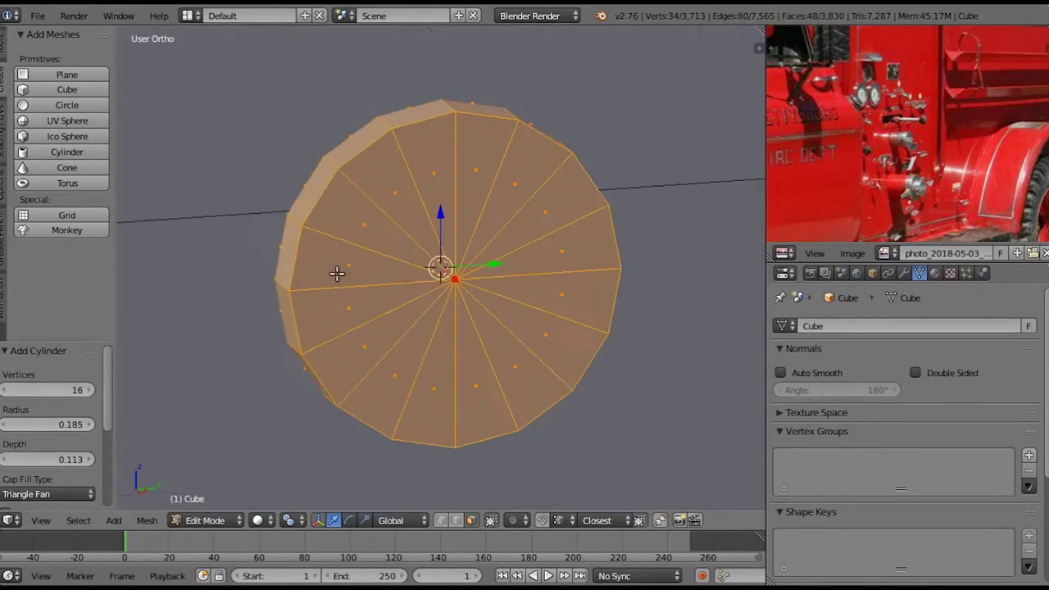
scroll(459, 286, "down", 3)
right_click(459, 286)
key("i")
left_click(574, 328)
Extrude the inset cap and duplicate the disc to form the round gauges
key("e")
left_click(529, 339)
key("ctrl+KP_Add")
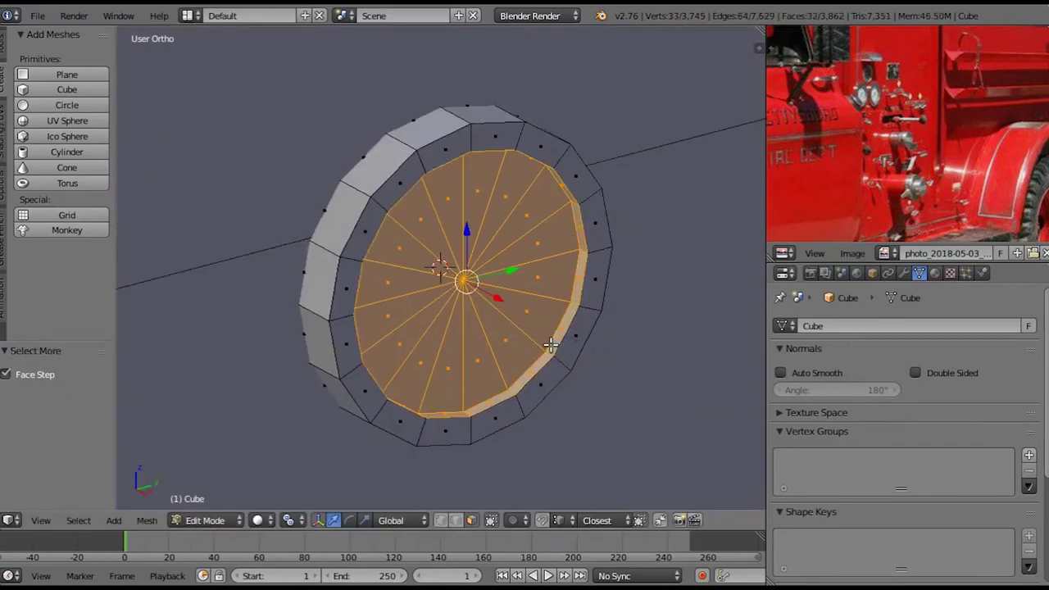
scroll(530, 342, "down", 5)
key("y")
left_click(410, 279)
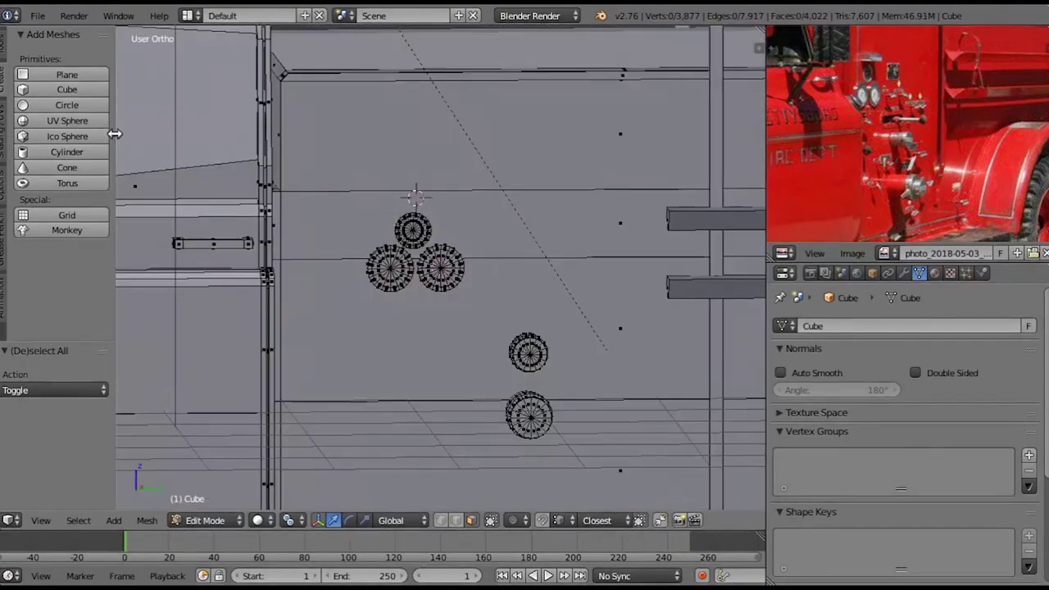
Add a small cube and stretch it along X into a plank
left_click(67, 89)
key("KP_Decimal")
key("s")
key("x")
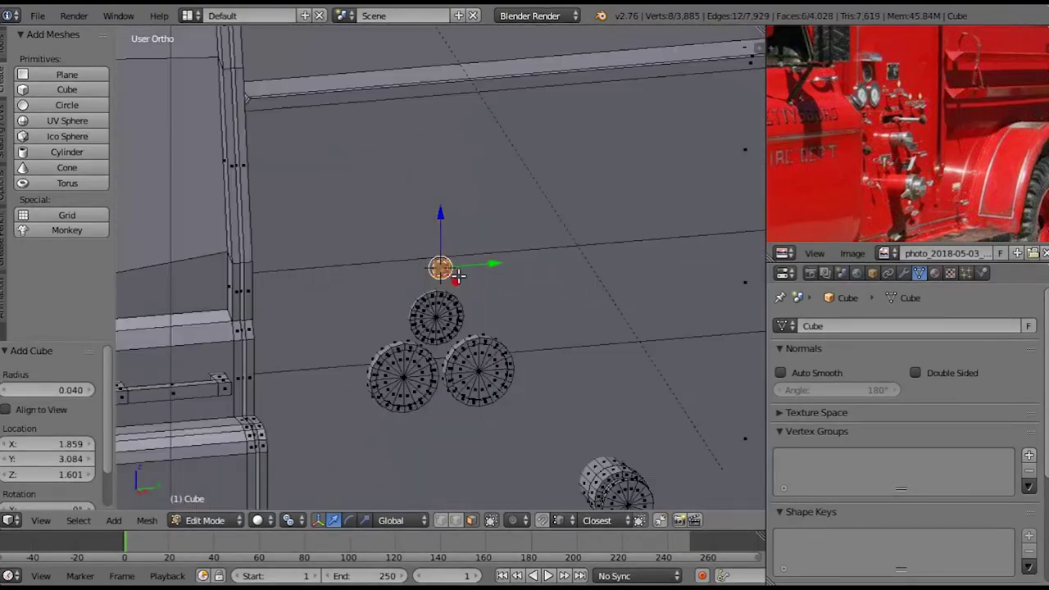
left_click(216, 274)
mouse_move(215, 274)
middle_mouse_down()
mouse_move(520, 312)
mouse_move(494, 243)
middle_mouse_up()
key("a")
Add another cube, scale it into a bracket and recess an inset front face
left_click(67, 89)
key("s")
left_click(601, 314)
key("z")
key("s")
key("x")
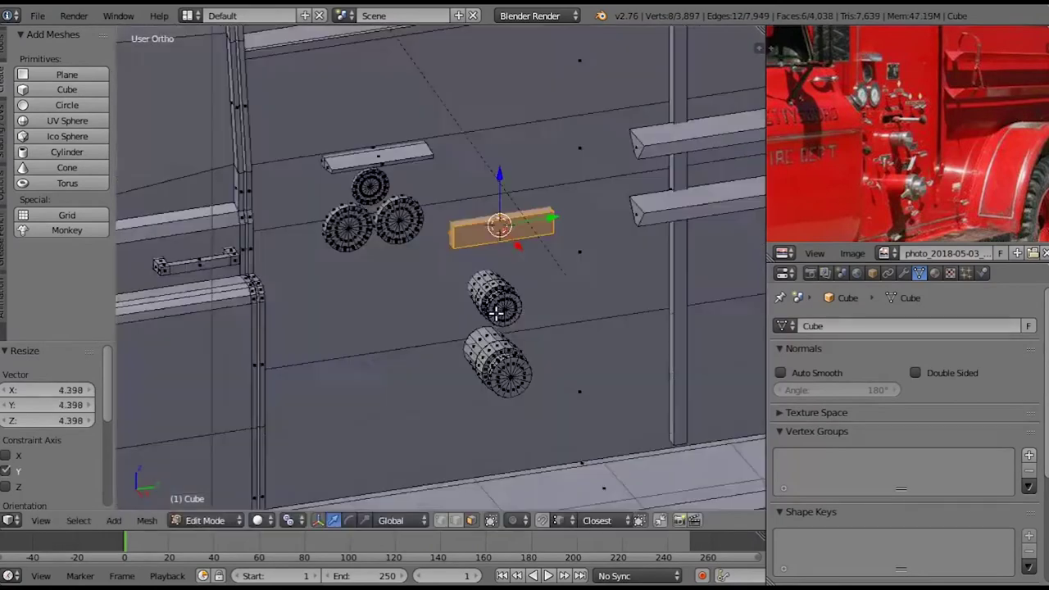
key("KP_Decimal")
key("i")
left_click(546, 312)
Snap the cursor to the recess and add a cylinder pipe extruded along X
key("shift+s")
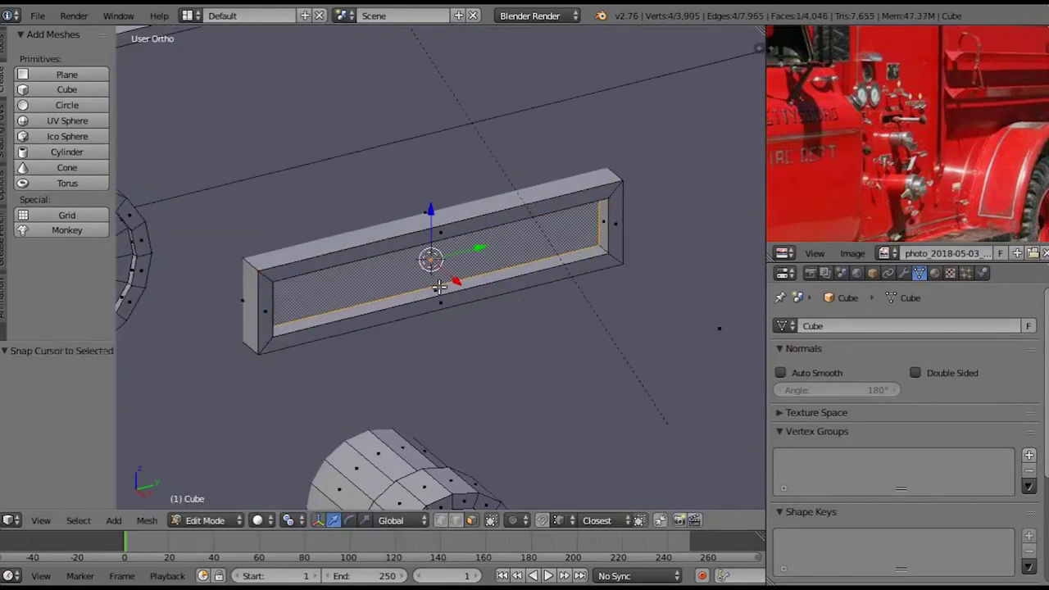
left_click(67, 151)
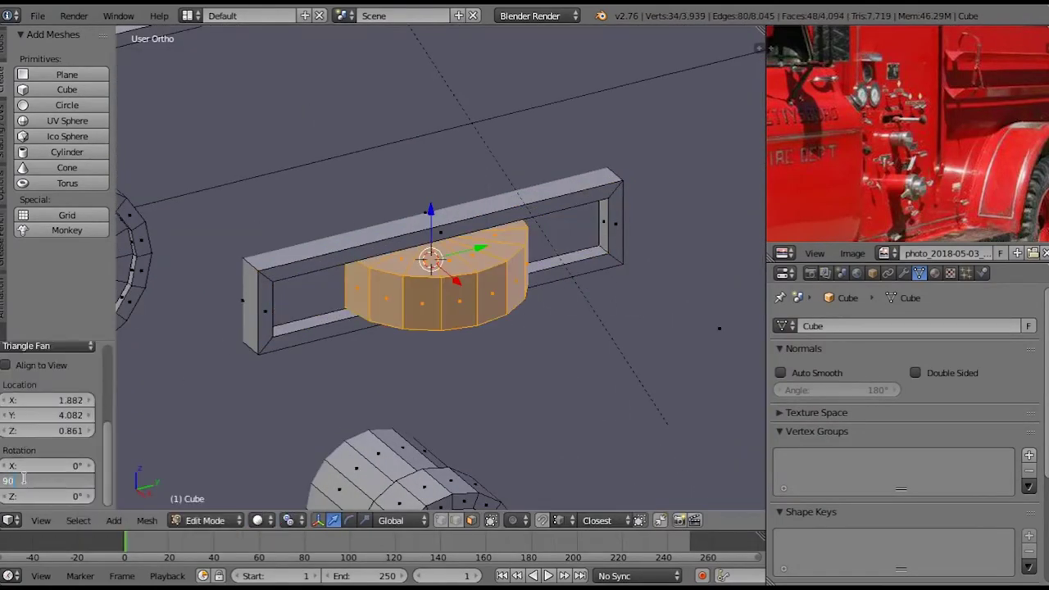
scroll(347, 351, "up", 3)
scroll(347, 351, "down", 3)
middle_click_drag(347, 351, 492, 345)
key("e")
key("x")
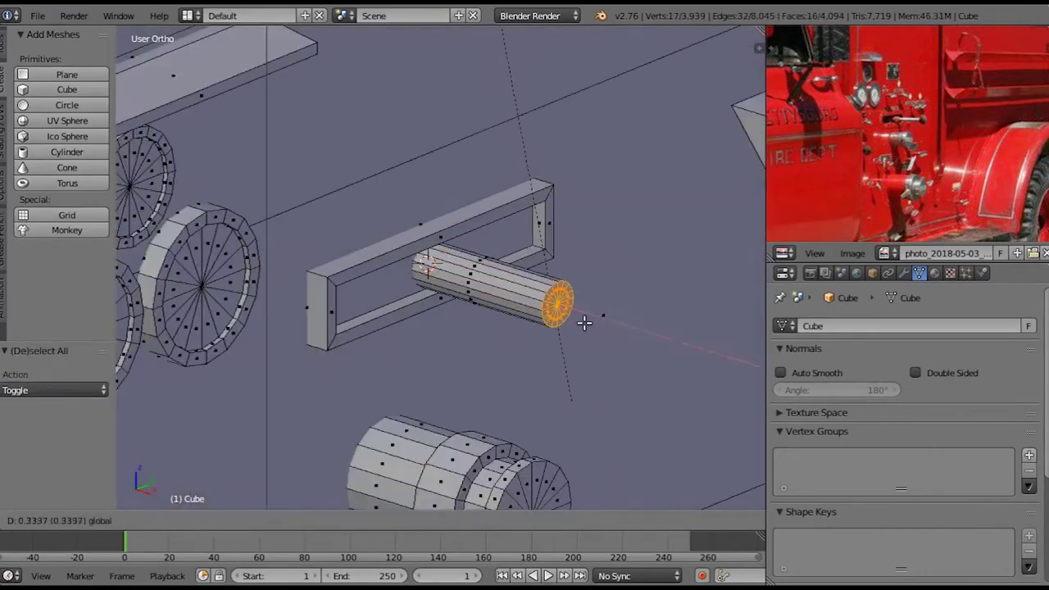
left_click(616, 356)
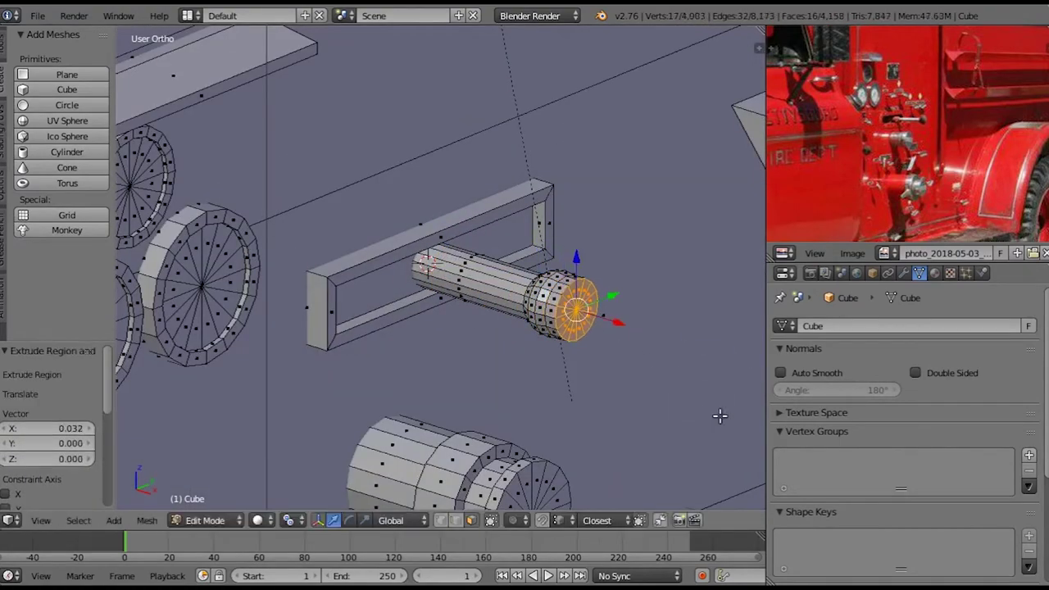
left_click(634, 369)
scroll(527, 347, "up", 5)
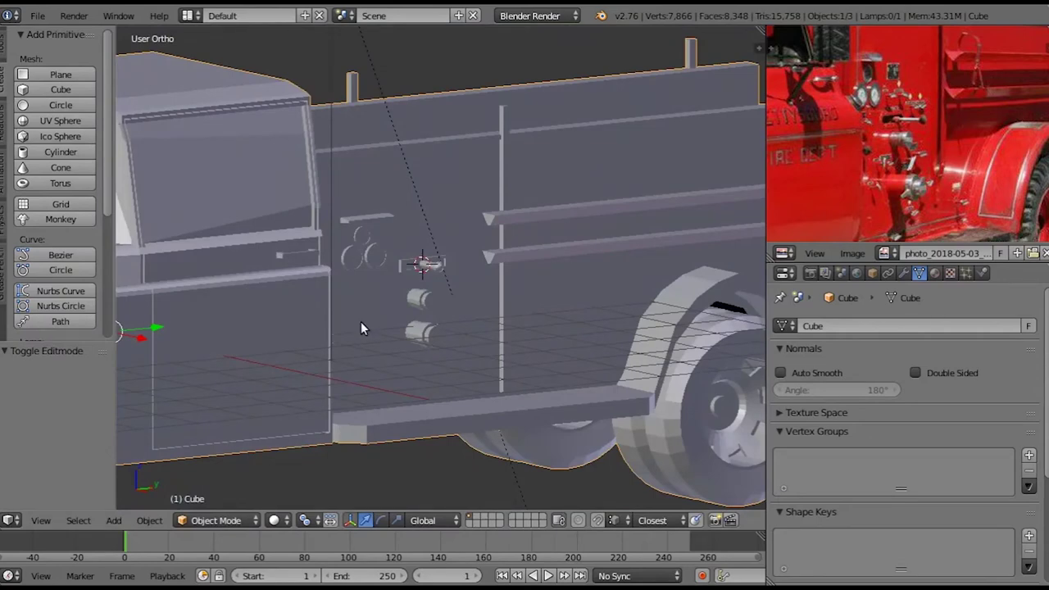
scroll(361, 322, "up", 2)
scroll(973, 206, "up", 2)
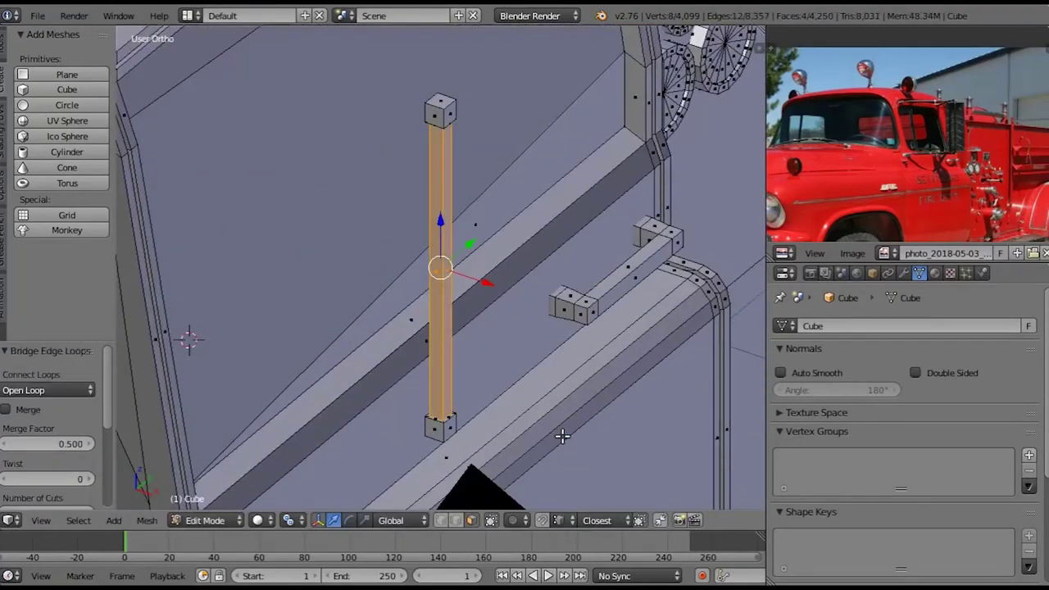
Loop-cut the pillar, extrude it slightly and move the selected geometry into place
key("a")
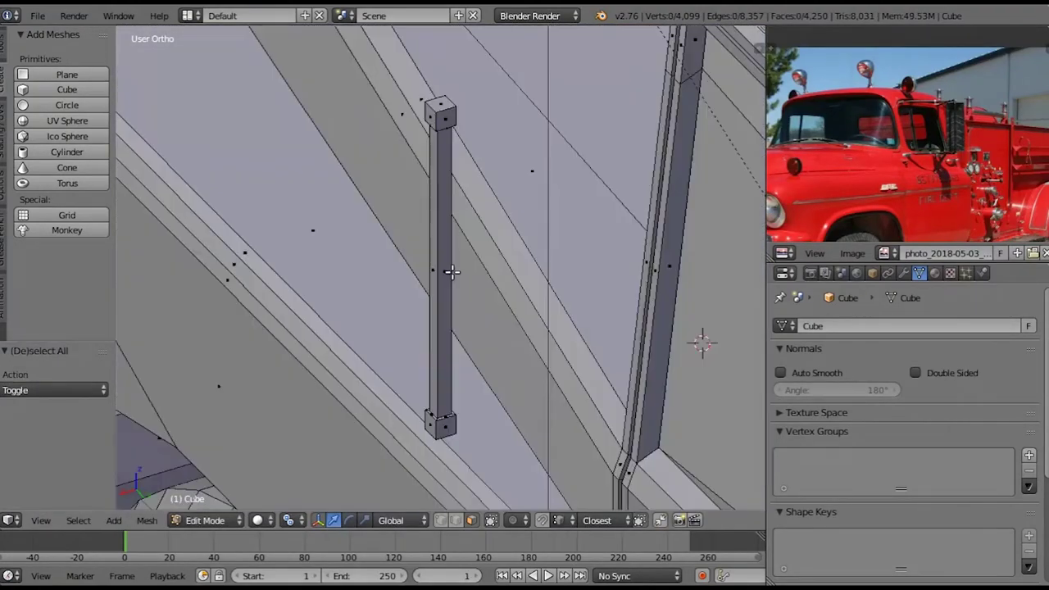
key("ctrl+r")
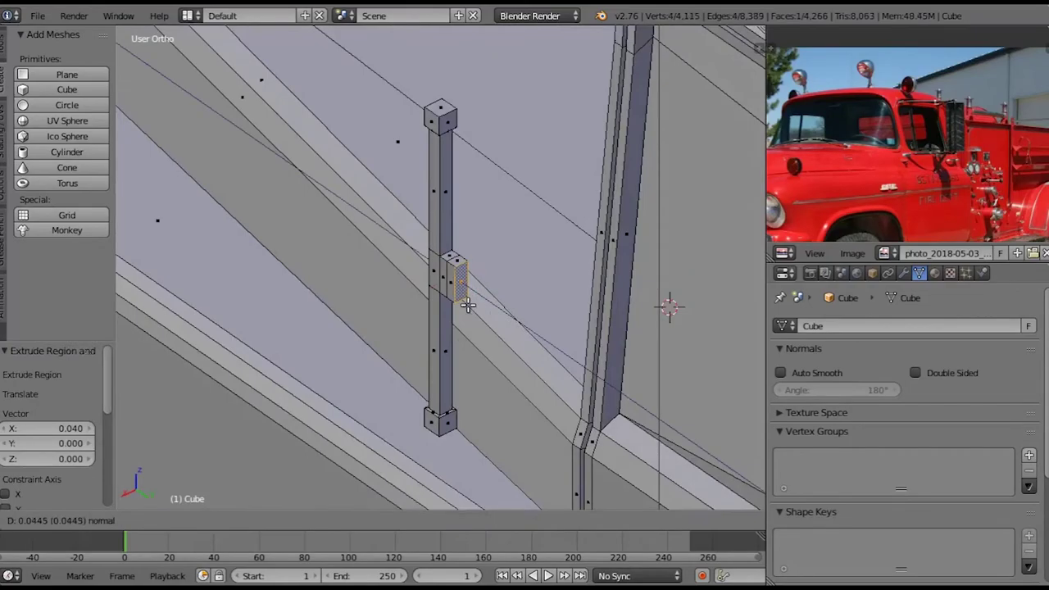
left_click(467, 305)
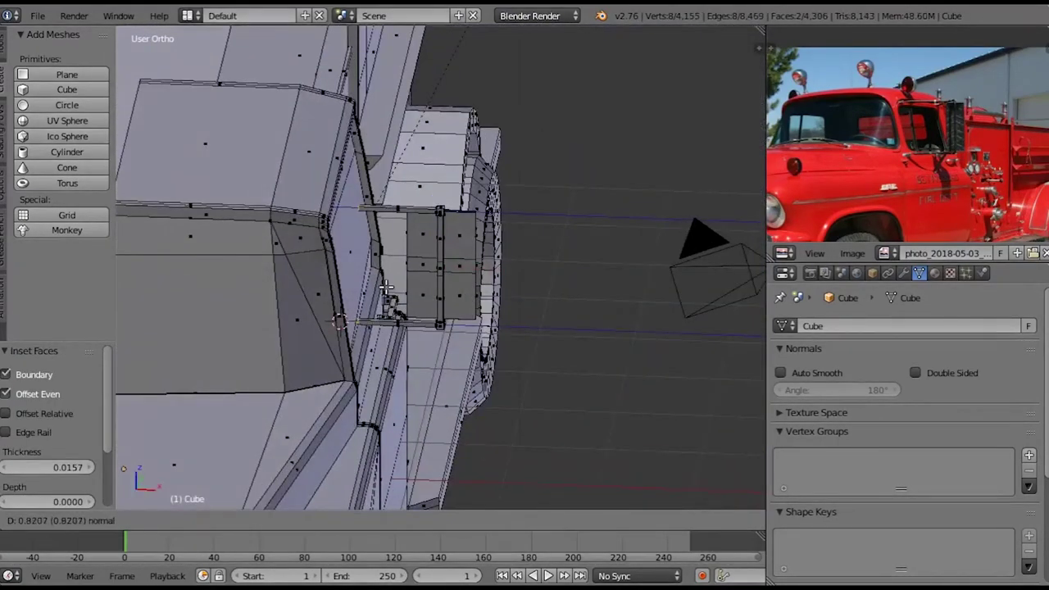
mouse_move(386, 287)
middle_mouse_down()
mouse_move(517, 273)
mouse_move(494, 270)
middle_mouse_up()
key("g")
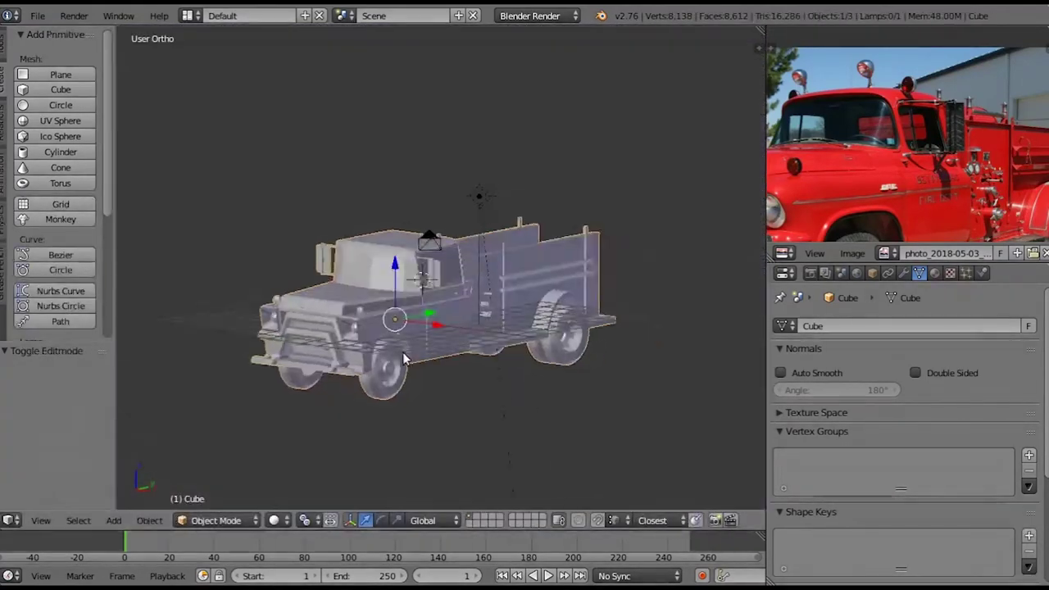
middle_click_drag(426, 328, 350, 339)
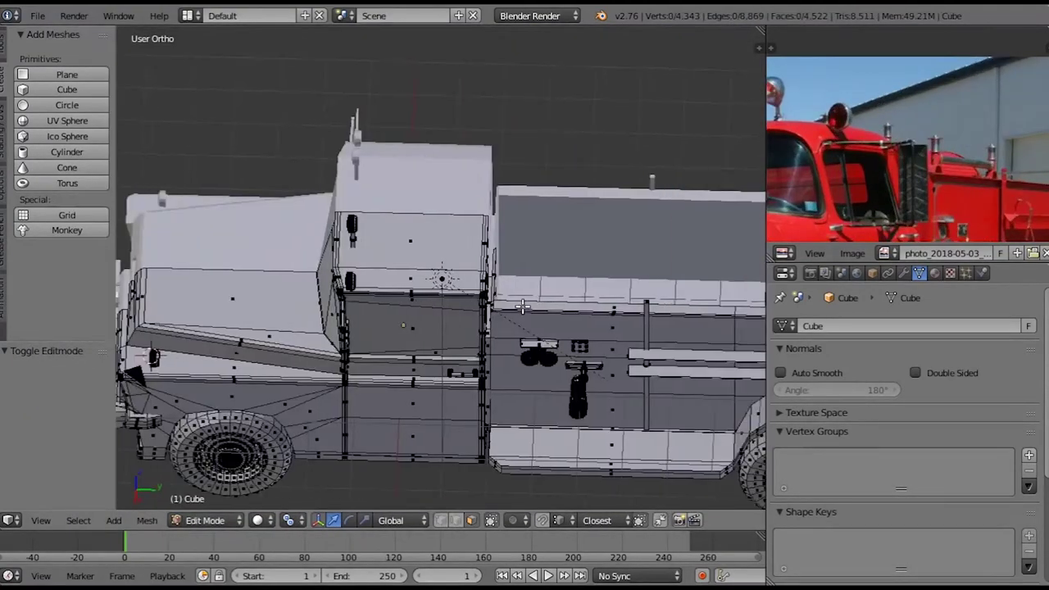
scroll(522, 307, "down", 2)
Add a small cube and inset and extrude it into a lamp post on the truck's rear
middle_click_drag(522, 306, 447, 303)
scroll(440, 300, "down", 3)
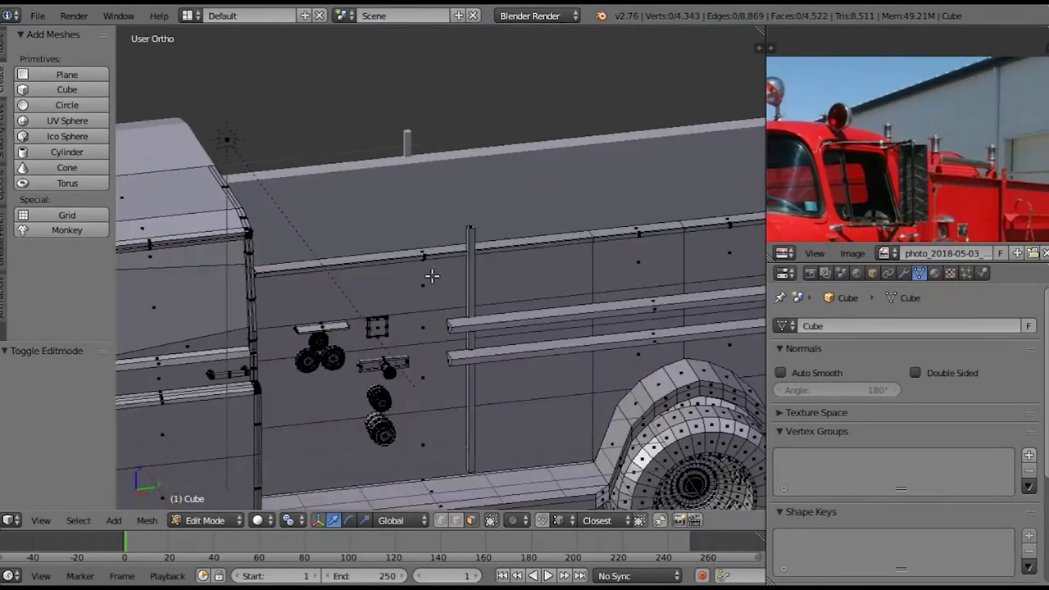
left_click(66, 89)
key("KP_Decimal")
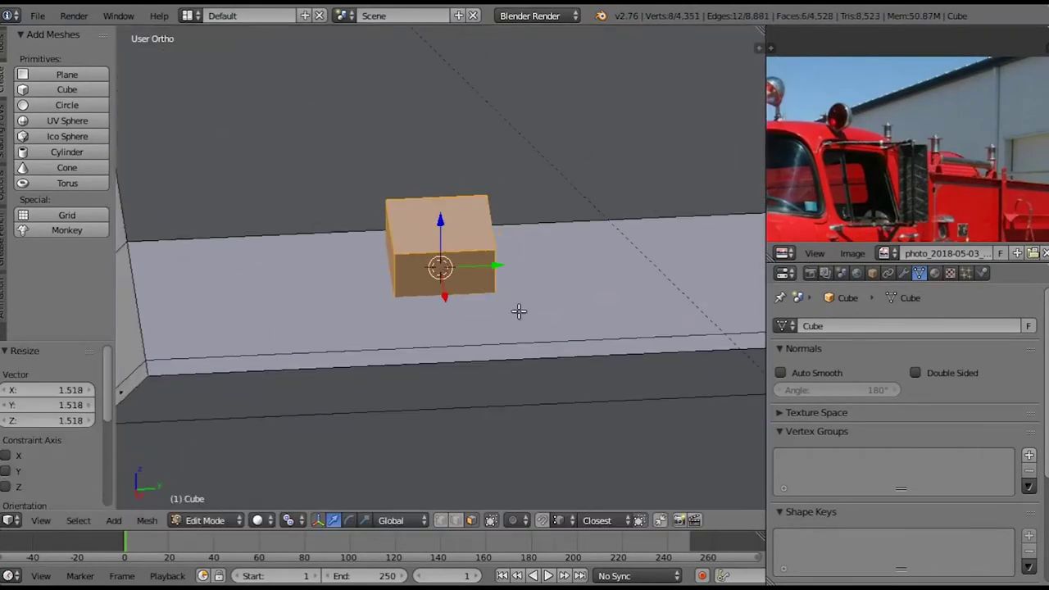
scroll(459, 323, "down", 3)
scroll(492, 299, "down", 2)
key("ctrl+z")
scroll(583, 291, "up", 5)
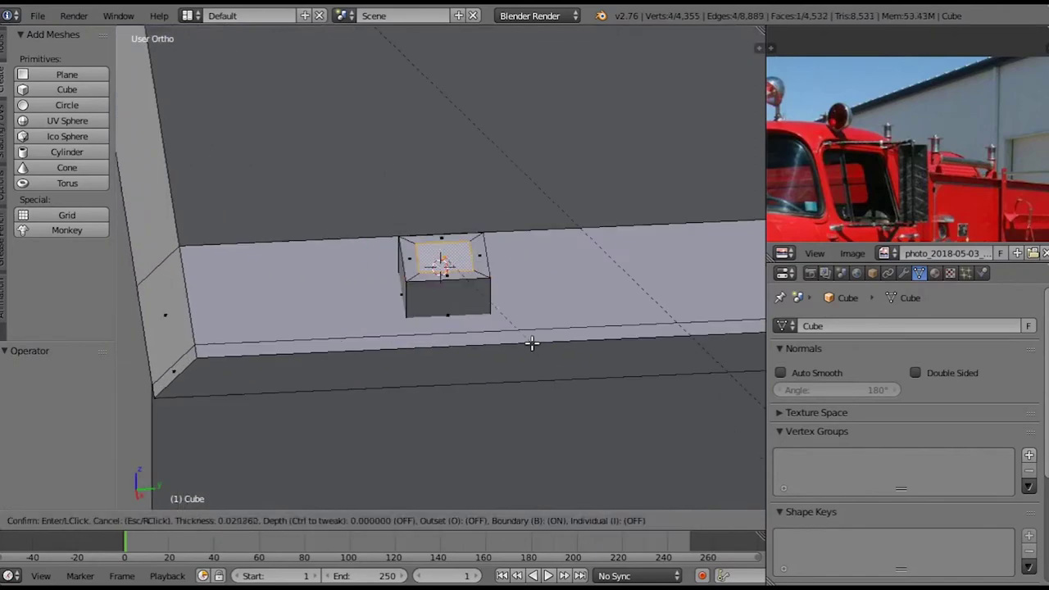
scroll(479, 196, "down", 2)
key("e")
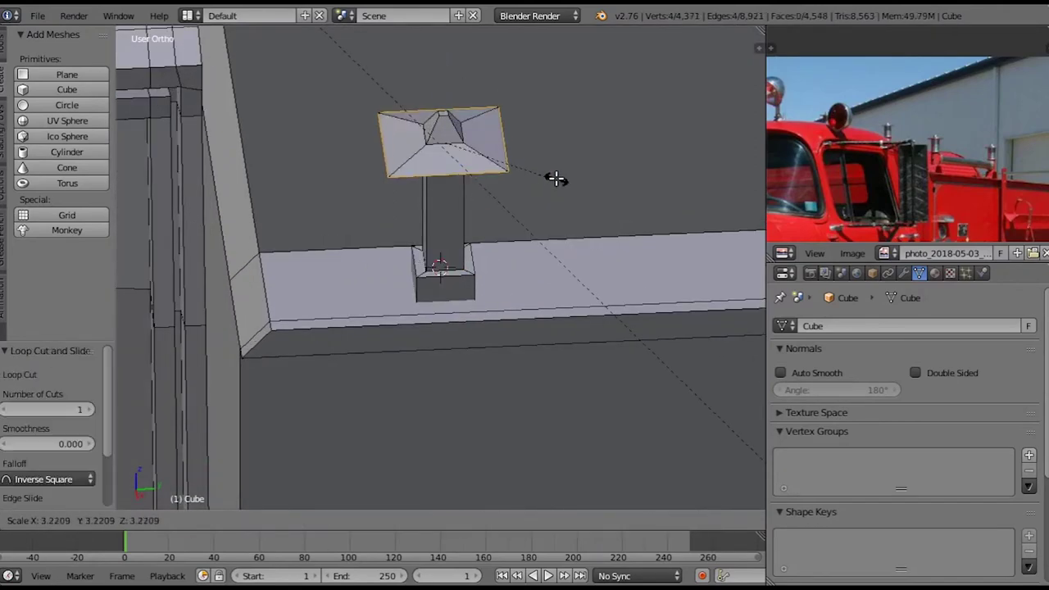
left_click(501, 163)
scroll(525, 189, "down", 3)
key("ctrl+KP_Add")
key("ctrl+KP_Add")
key("ctrl+KP_Add")
left_click(207, 203)
key("Tab")
scroll(566, 276, "down", 5)
scroll(566, 276, "down", 3)
scroll(868, 182, "down", 3)
Preview the truck in rendered shading from a three-quarter view
middle_click_drag(434, 328, 478, 319)
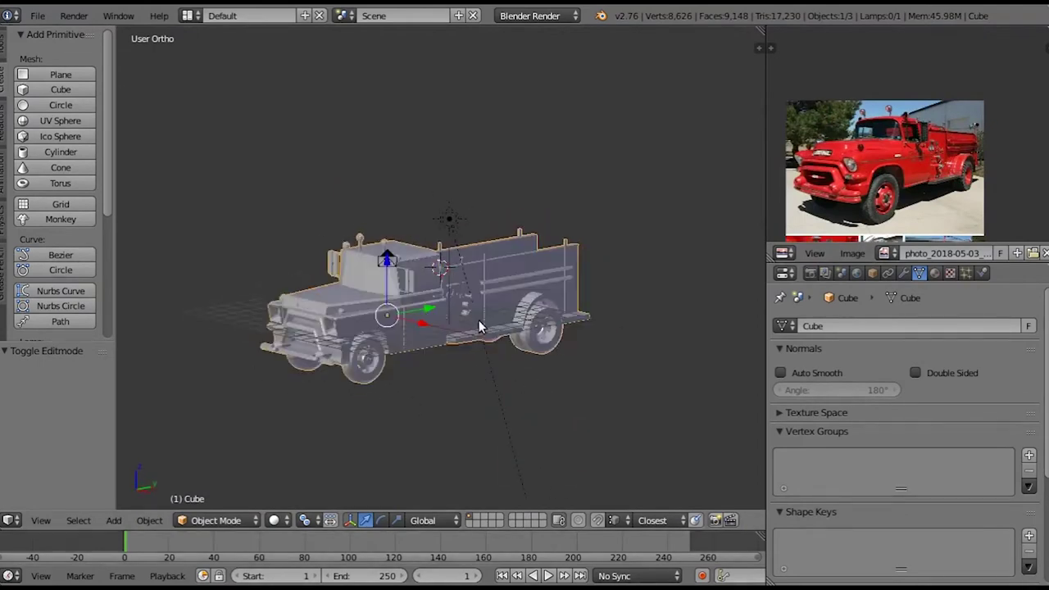
key("shift+z")
key("shift+z")
scroll(885, 164, "up", 2)
scroll(886, 163, "up", 3)
middle_click_drag(885, 164, 853, 188)
Reposition the lamp post by moving it along the Y and X axes
key("Tab")
scroll(313, 297, "up", 4)
middle_click_drag(313, 296, 316, 206)
right_click(315, 206)
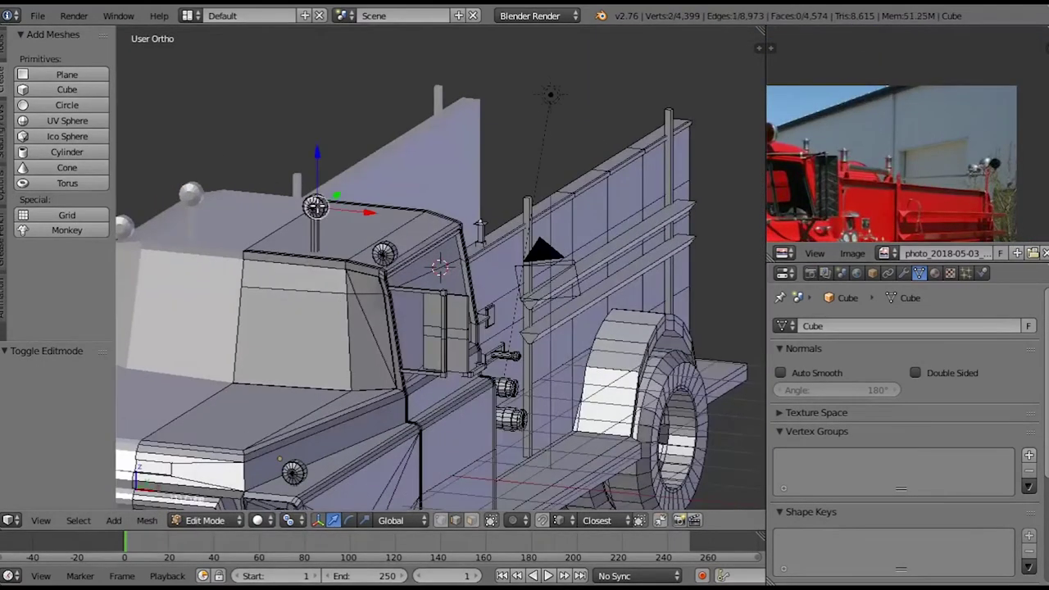
key("KP_Decimal")
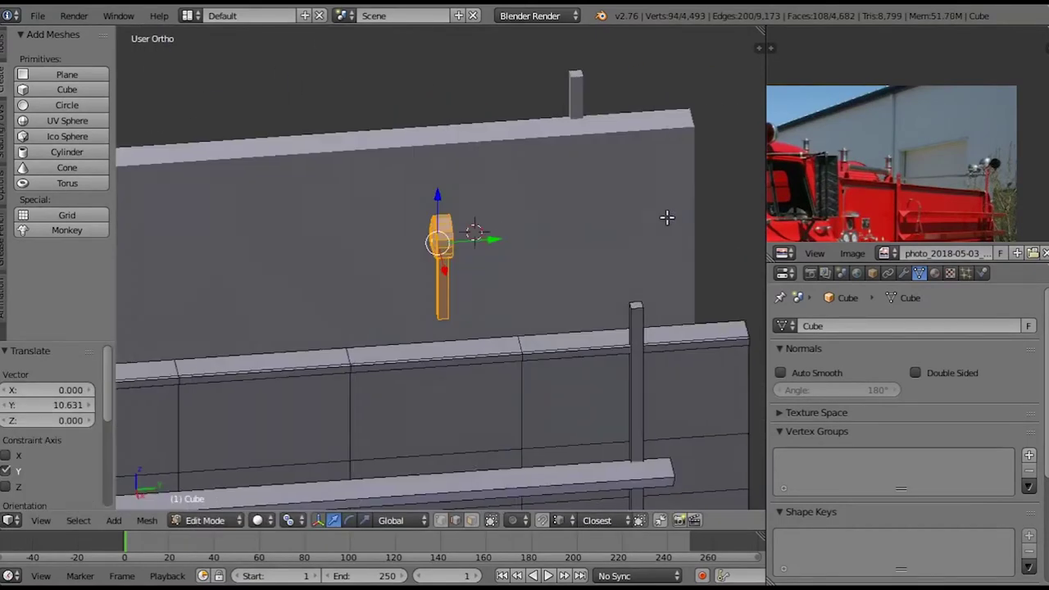
key("g")
key("y")
left_click(677, 243)
key("g")
key("x")
left_click(593, 339)
Rotate the lamp post around Z and raise it vertically into place
middle_click_drag(592, 339, 562, 333)
key("r")
key("z")
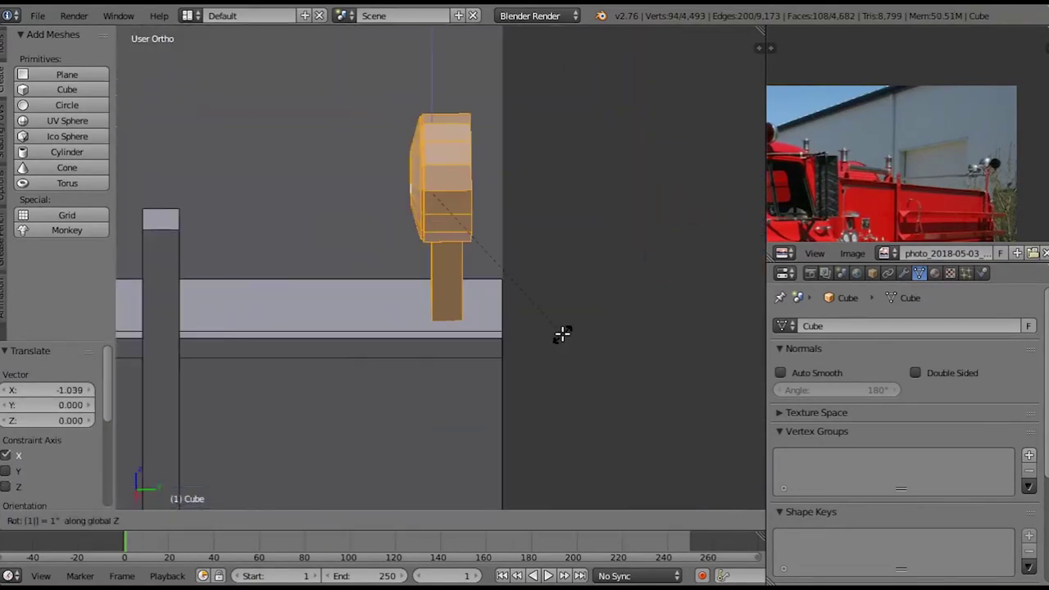
key("g")
key("z")
left_click(480, 82)
mouse_move(481, 82)
middle_mouse_down()
mouse_move(520, 176)
mouse_move(427, 255)
middle_mouse_up()
key("a")
key("g")
key("g")
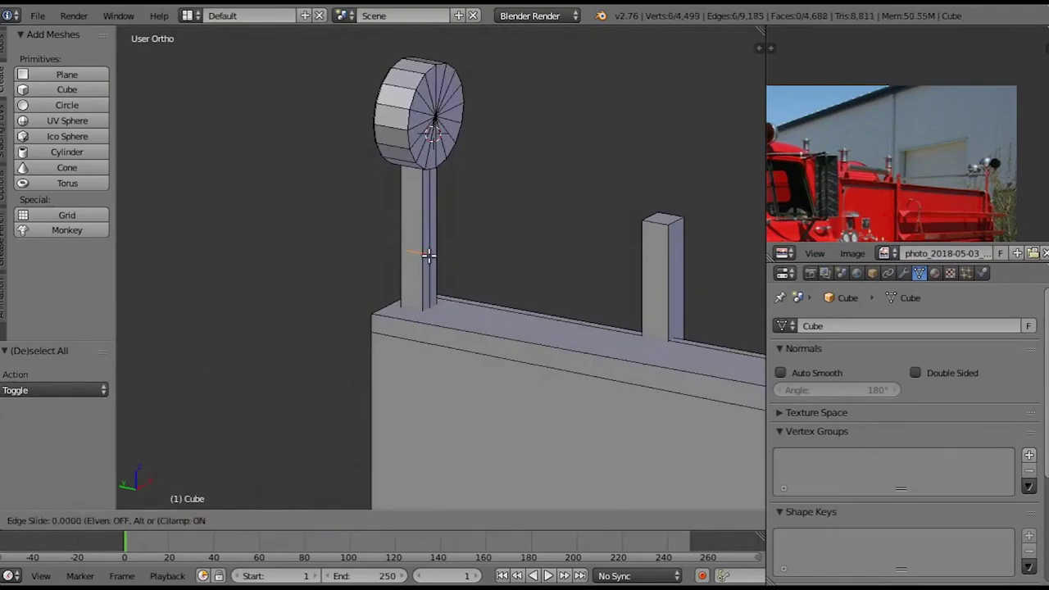
right_click(466, 250)
key("a")
scroll(352, 271, "down", 3)
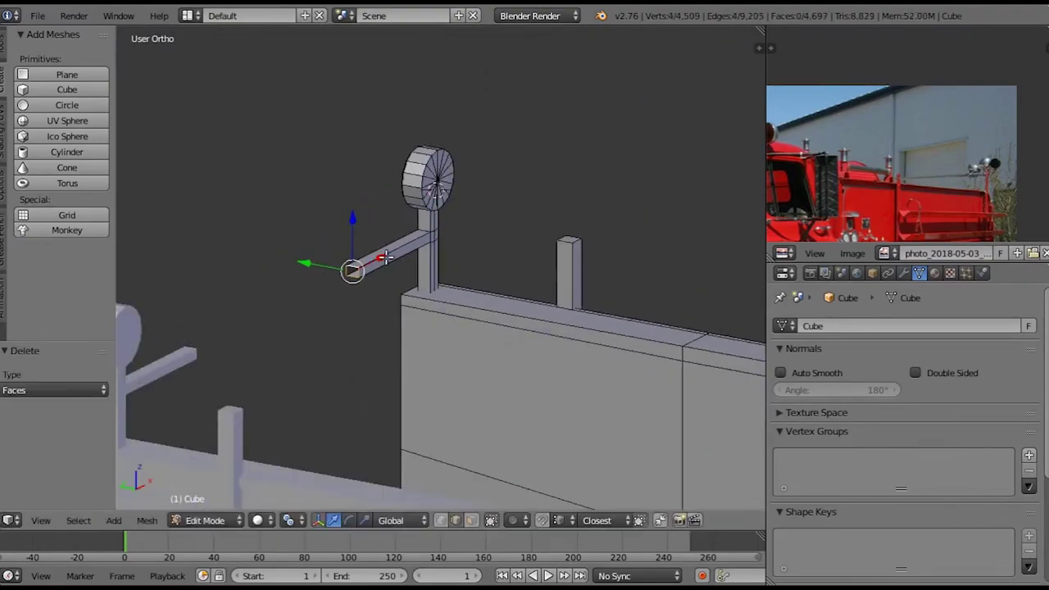
key("Tab")
Duplicate the headlight along Y onto the rear side and scale it down
scroll(459, 284, "down", 2)
scroll(325, 309, "down", 2)
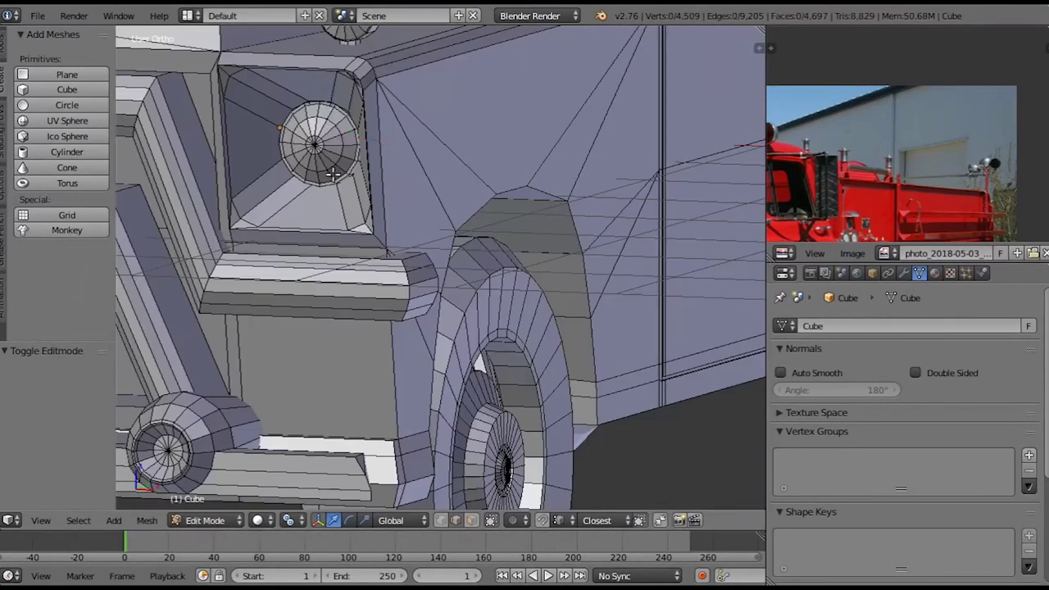
scroll(330, 139, "down", 5)
key("shift+d")
key("y")
left_click(628, 164)
scroll(450, 236, "up", 5)
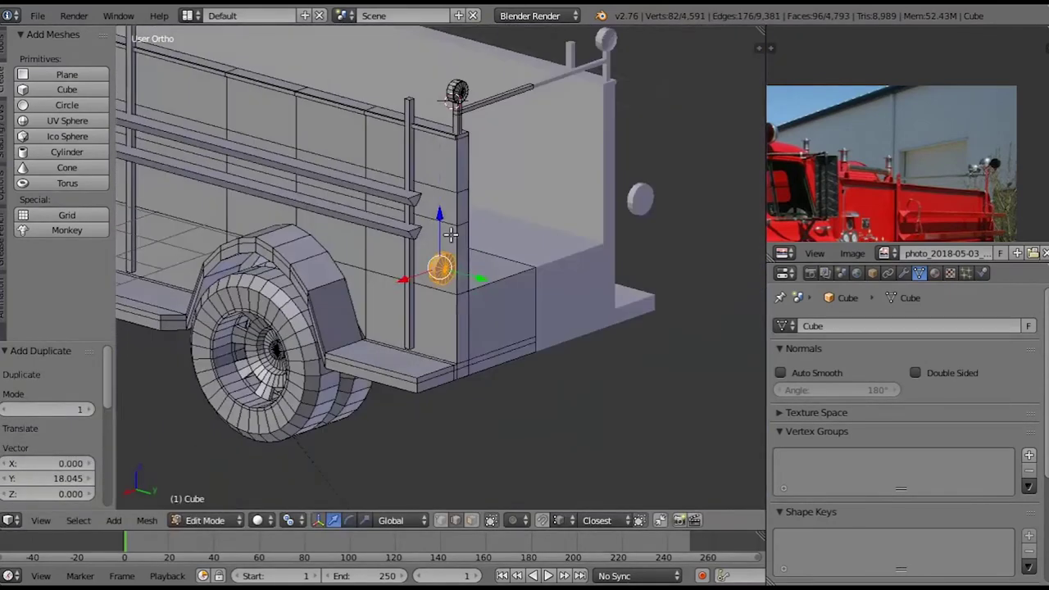
scroll(438, 330, "up", 3)
key("s")
left_click(555, 403)
scroll(555, 403, "up", 2)
key("g")
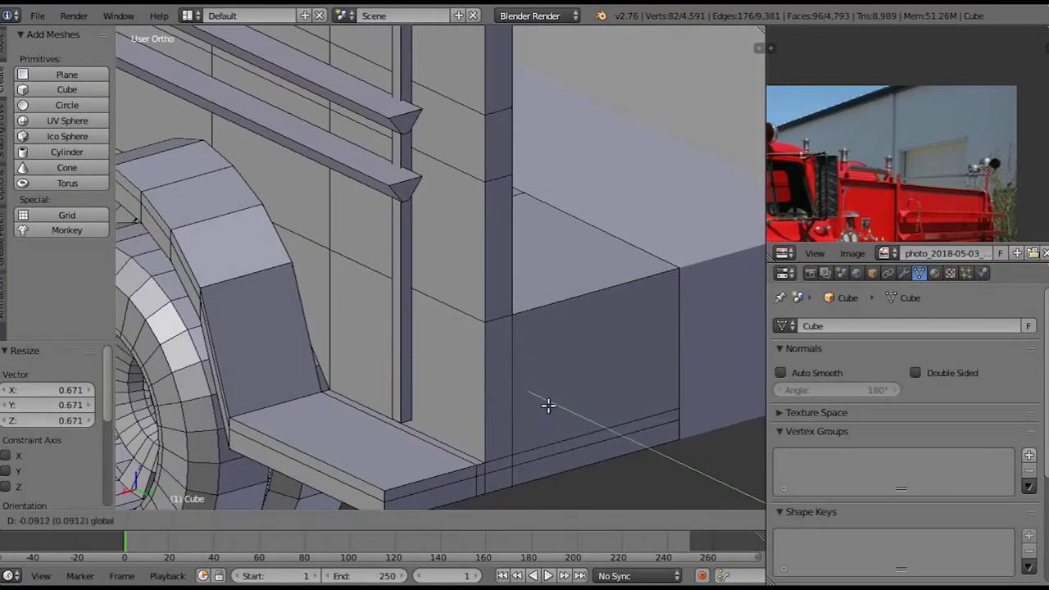
key("KP_Decimal")
middle_click_drag(726, 223, 494, 282)
scroll(471, 305, "down", 4)
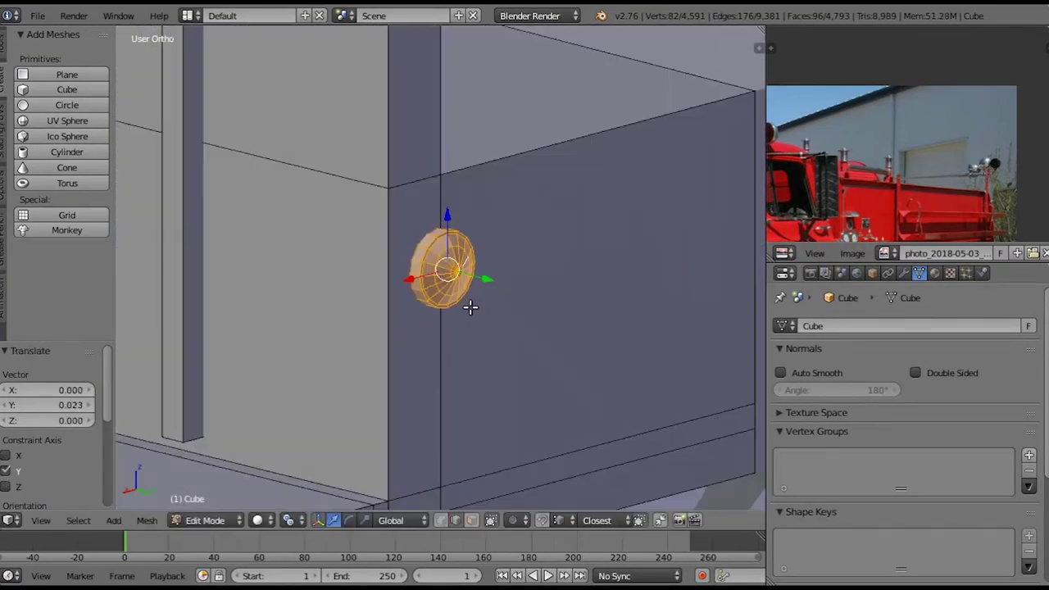
Add a second, smaller rear light copy positioned below the first
key("shift+d")
key("z")
left_click(469, 395)
scroll(469, 395, "up", 3)
key("s")
left_click(455, 257)
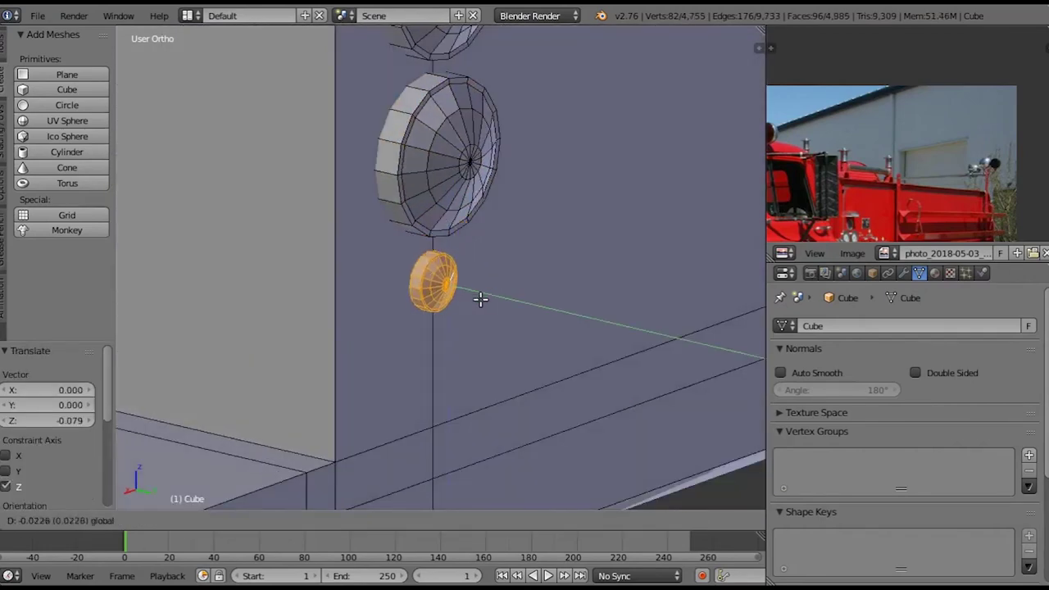
left_click(481, 299)
key("Tab")
scroll(481, 300, "down", 5)
scroll(482, 257, "down", 3)
mouse_move(459, 255)
middle_mouse_down()
mouse_move(395, 280)
mouse_move(491, 279)
middle_mouse_up()
Set the truck material's diffuse colour to red
left_click(935, 273)
scroll(869, 564, "down", 2)
left_click(865, 505)
left_click(909, 452)
left_click(921, 159)
scroll(1018, 566, "down", 5)
left_click(967, 422)
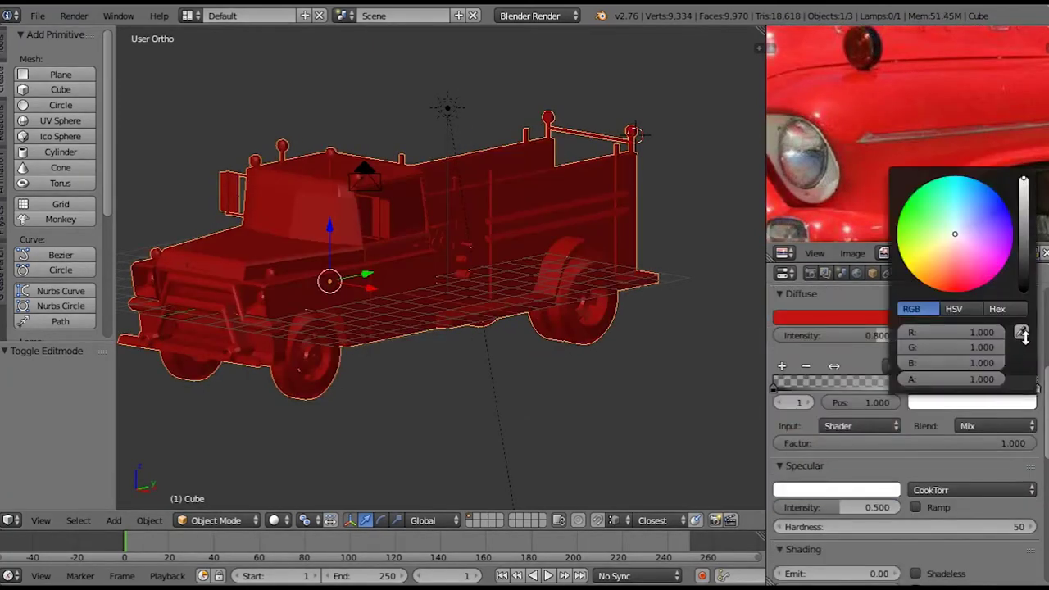
scroll(943, 459, "down", 2)
left_click(836, 459)
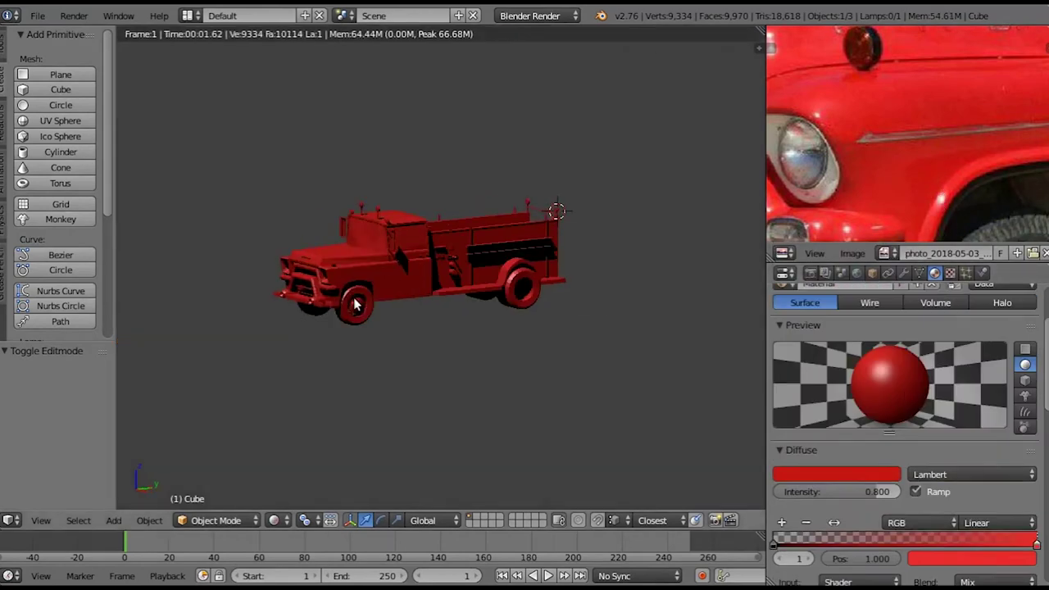
Add a second material, Material.001, plus an empty third slot
left_click(871, 411)
scroll(861, 551, "down", 4)
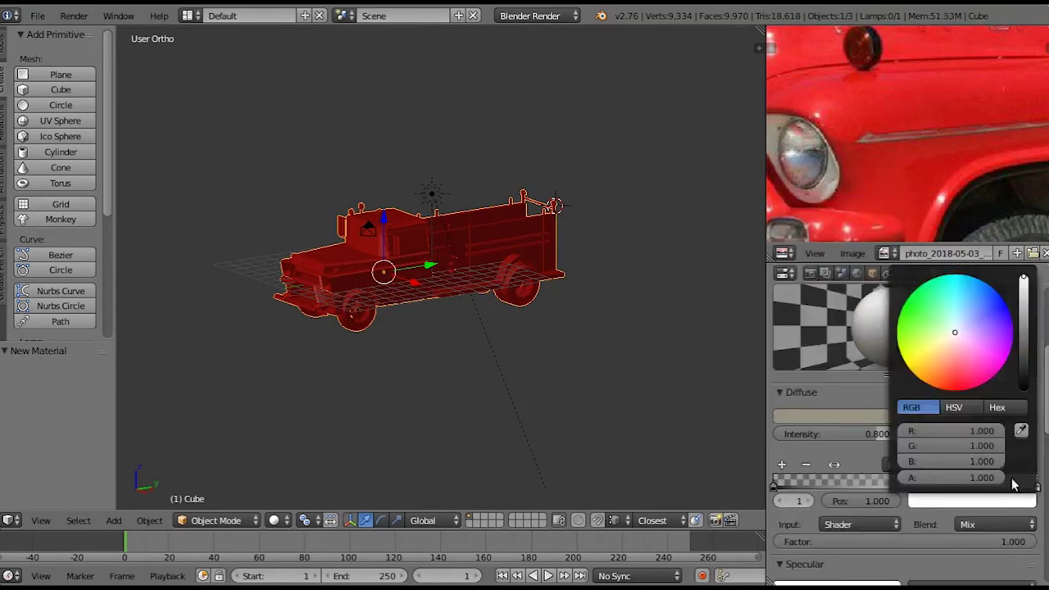
middle_click_drag(584, 292, 355, 354)
scroll(386, 338, "up", 2)
scroll(355, 353, "up", 3)
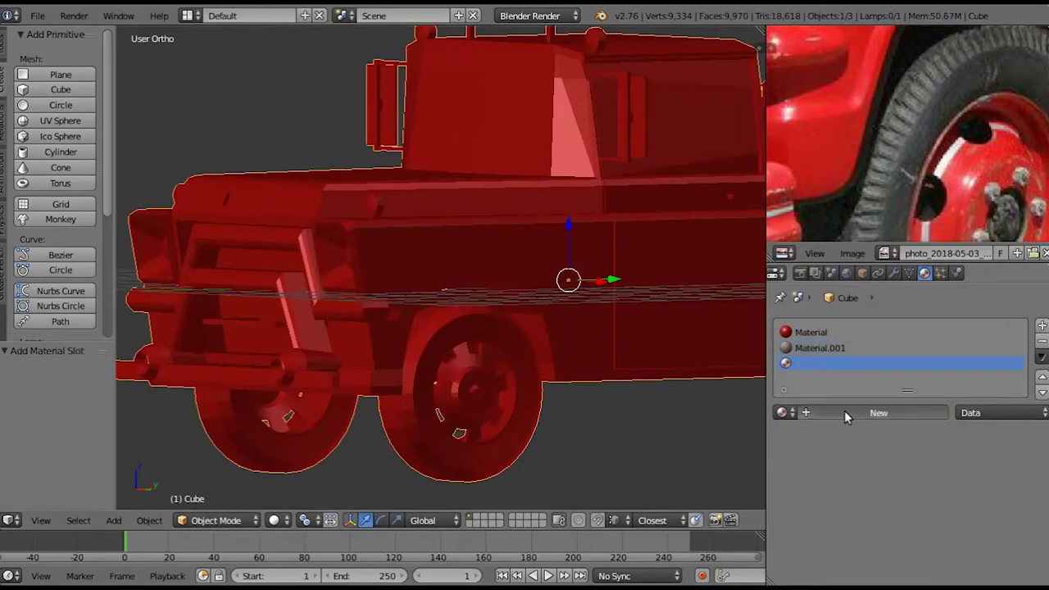
Create a new dark material and select the rear tire faces
left_click(871, 414)
left_click(905, 362)
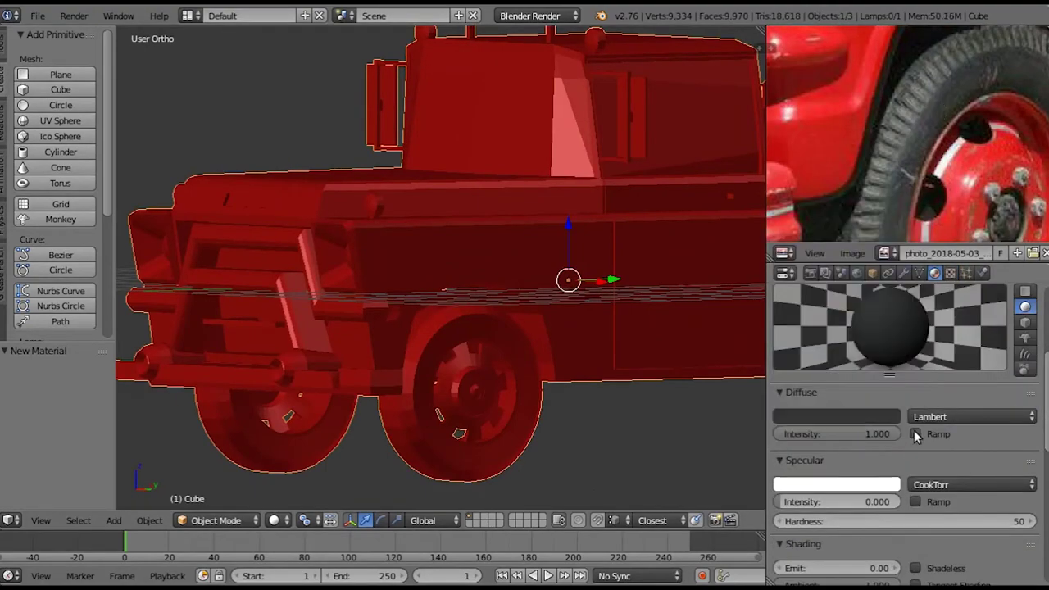
left_click(916, 435)
key("Tab")
middle_click_drag(524, 328, 469, 462)
mouse_move(358, 324)
middle_mouse_down()
mouse_move(483, 349)
mouse_move(552, 312)
middle_mouse_up()
right_click(552, 311, "alt")
key("ctrl+KP_Add")
key("ctrl+KP_Add")
scroll(824, 373, "up", 5)
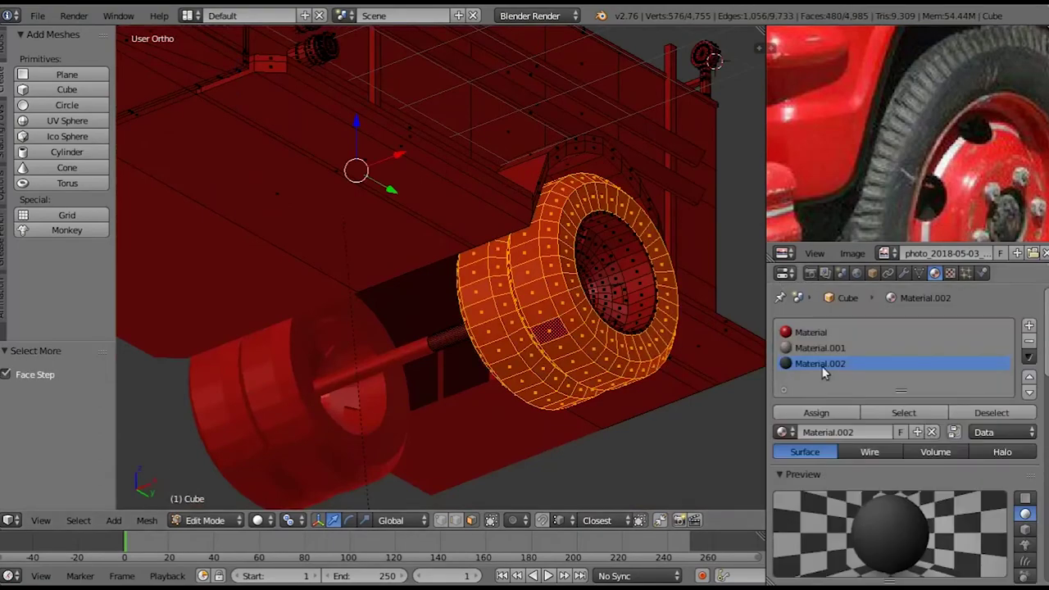
key("Tab")
scroll(335, 304, "down", 5)
Select the side step faces and assign the dark material to them
middle_click_drag(335, 303, 410, 295)
key("Tab")
scroll(546, 274, "up", 5)
right_click(261, 214)
mouse_move(261, 215)
middle_mouse_down()
mouse_move(442, 281)
mouse_move(403, 246)
middle_mouse_up()
key("ctrl+KP_Add")
scroll(429, 310, "up", 2)
left_click(814, 414)
key("Tab")
scroll(421, 287, "down", 5)
Clear the selection and select the whole headlight ring with L
key("Tab")
scroll(394, 344, "up", 6)
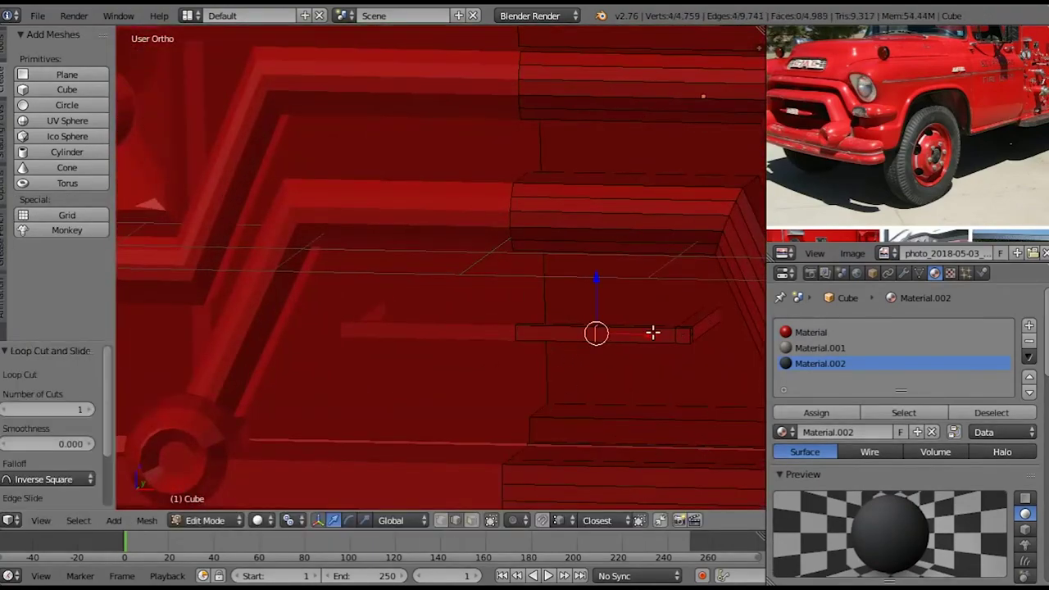
key("a")
middle_click_drag(653, 332, 517, 523)
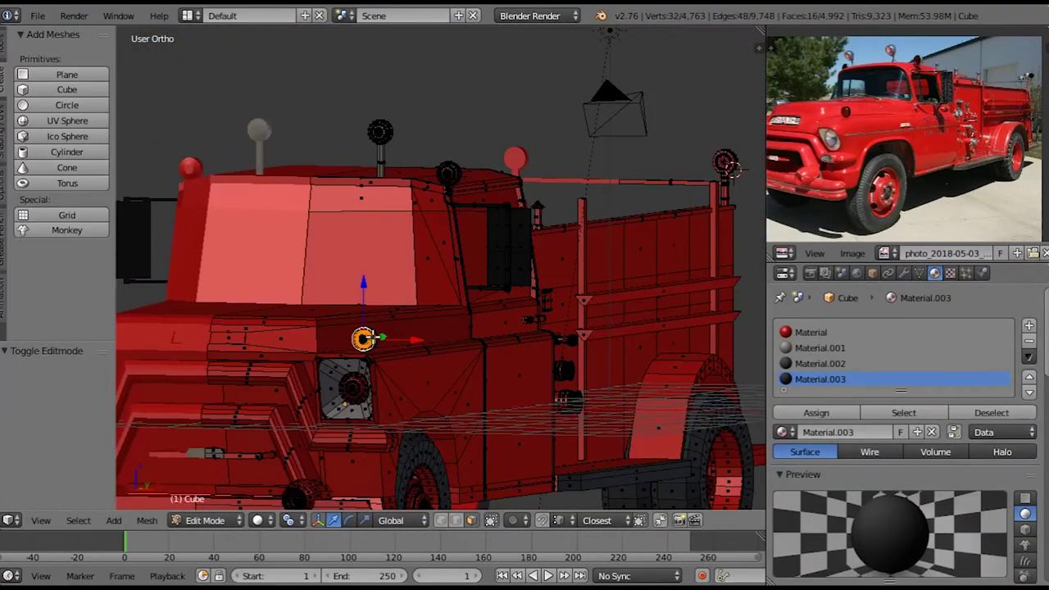
key("l")
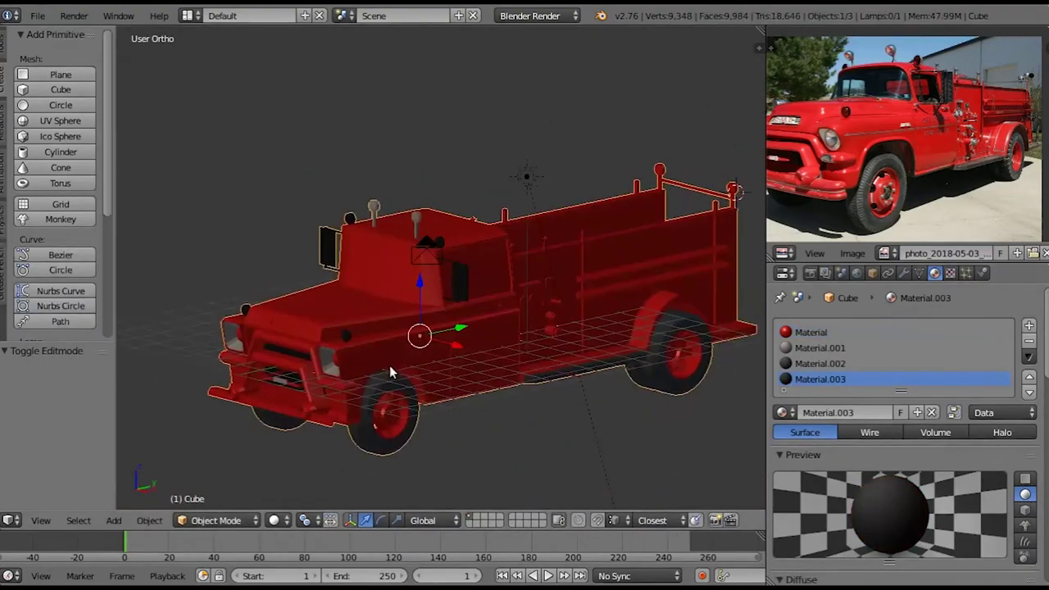
middle_click_drag(390, 365, 406, 328)
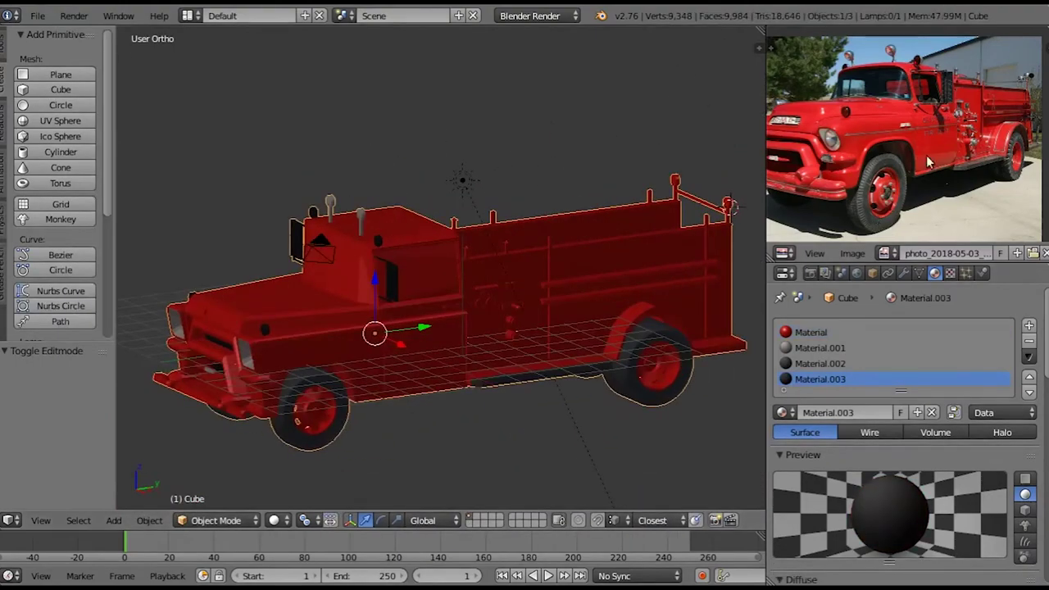
Assign light grey Material.001 to the small side lights, then return to Object Mode
mouse_move(416, 292)
middle_mouse_down()
mouse_move(450, 302)
mouse_move(480, 276)
middle_mouse_up()
scroll(480, 276, "up", 3)
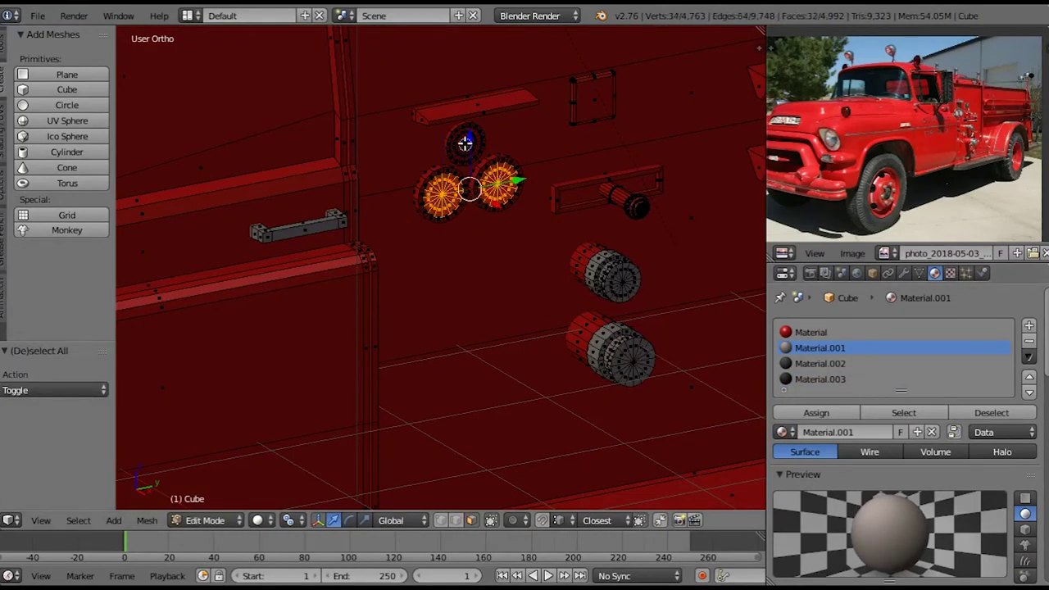
scroll(800, 220, "up", 5)
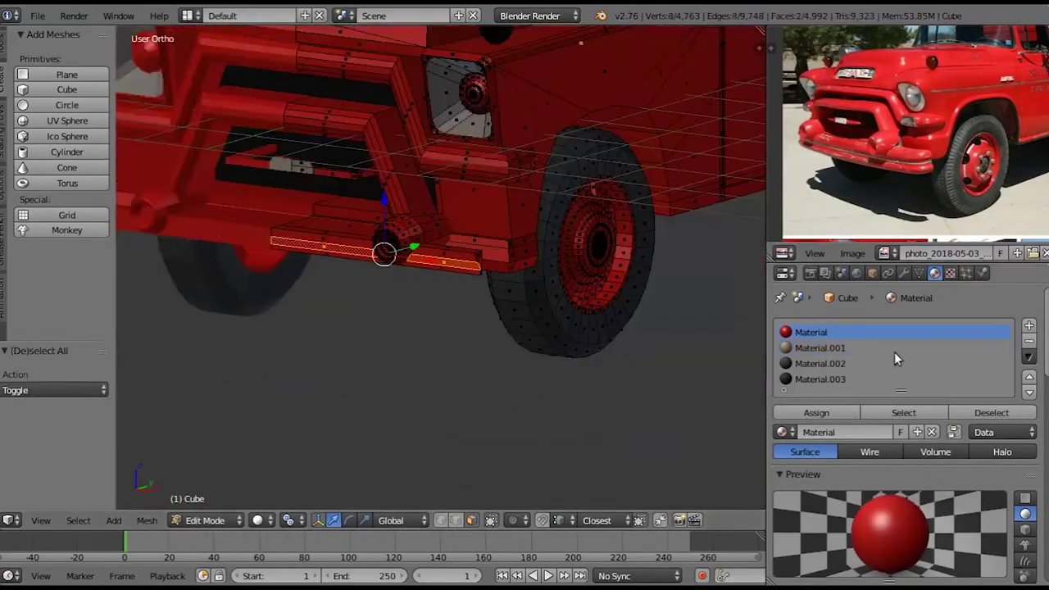
left_click(820, 348)
key("Tab")
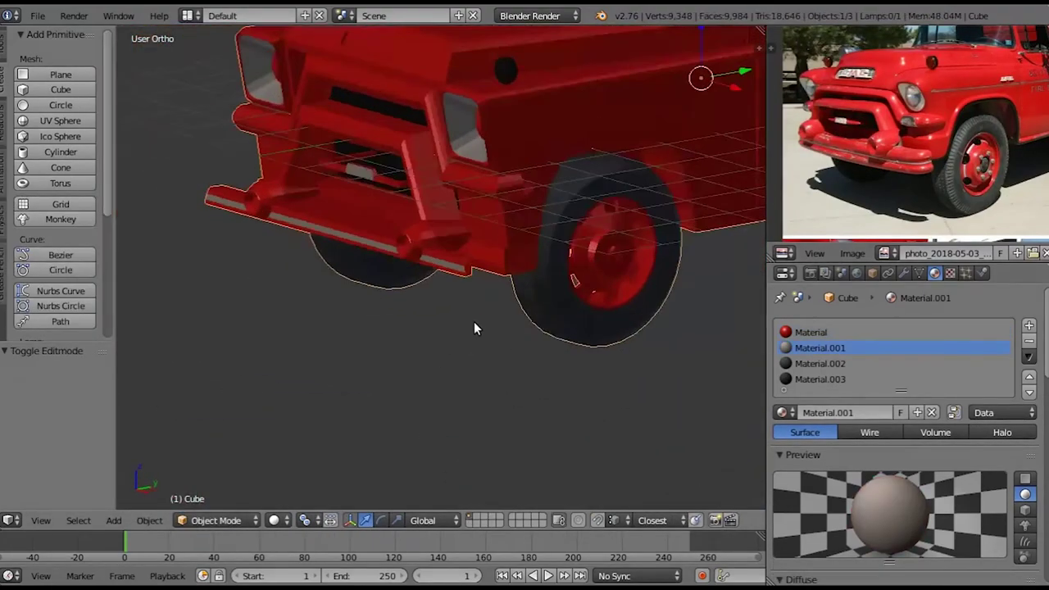
scroll(479, 320, "up", 3)
key("Tab")
scroll(500, 304, "up", 3)
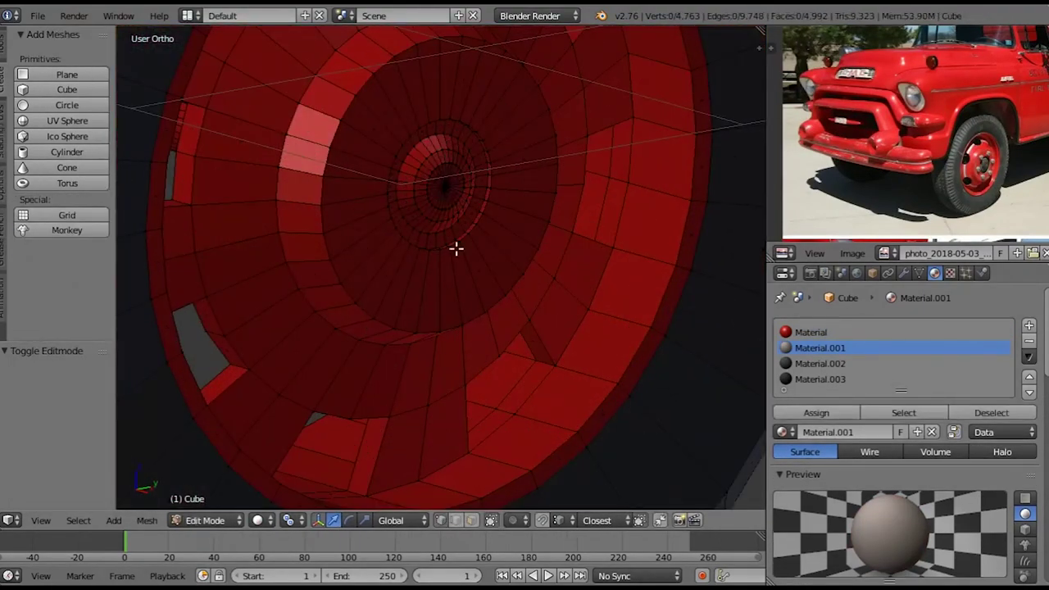
key("Tab")
scroll(412, 284, "down", 5)
scroll(412, 249, "down", 3)
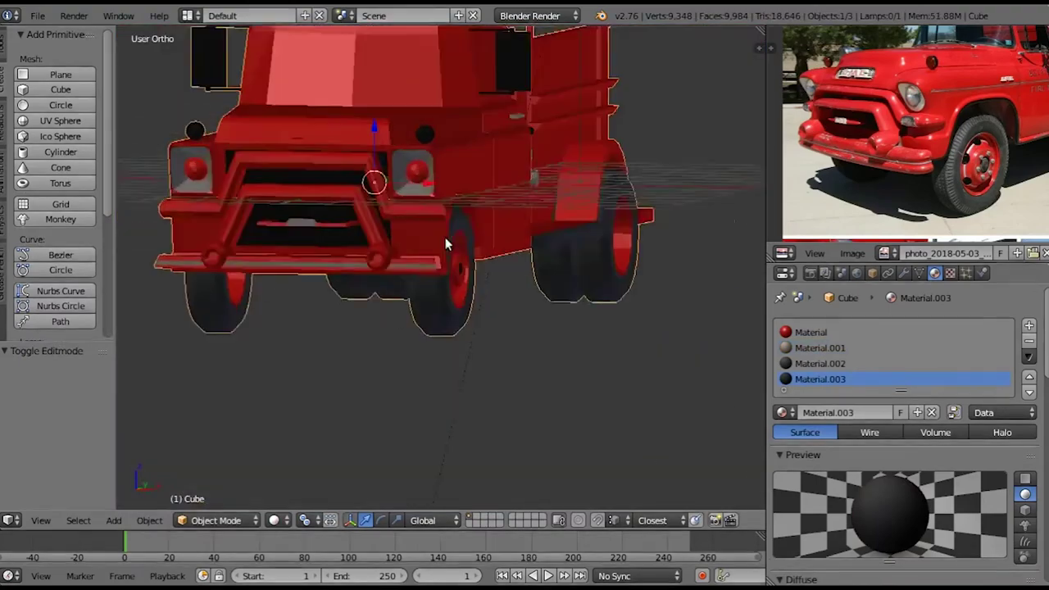
Add a new Material.004 with a pale teal diffuse colour and a colour ramp
scroll(443, 304, "down", 3)
left_click(918, 432)
left_click(836, 555)
left_click(808, 375)
left_click(916, 572)
scroll(975, 555, "down", 4)
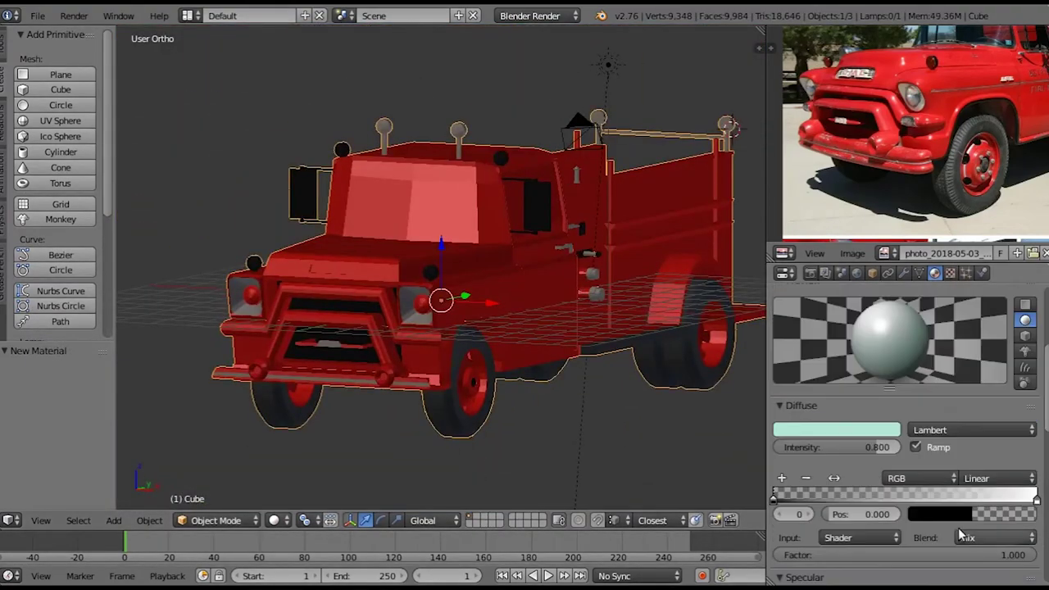
left_click(1014, 517)
Assign the pale teal glass material to the windshield and side window faces
key("Tab")
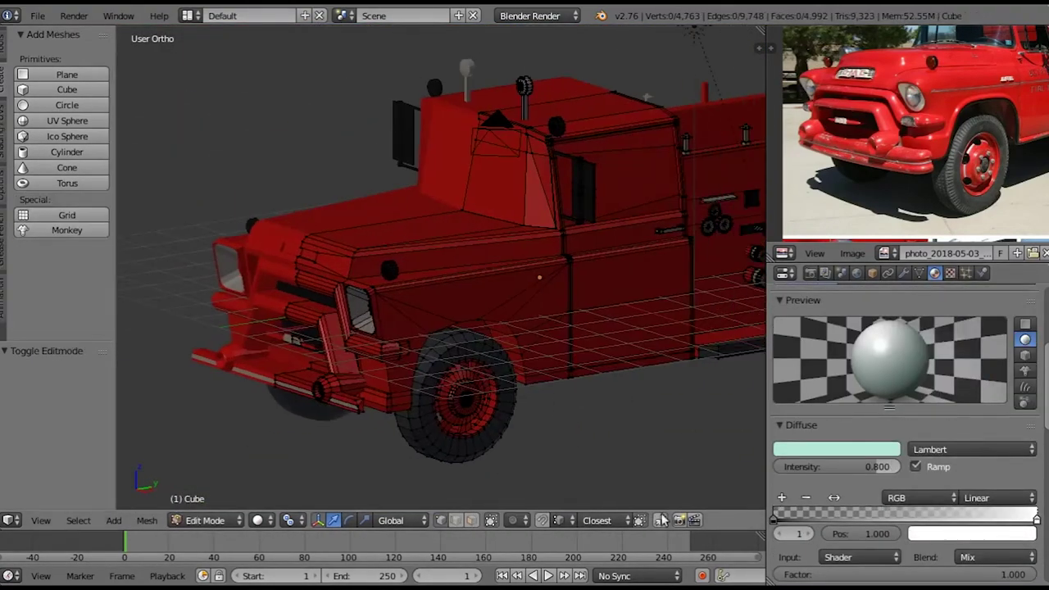
right_click(660, 191, "shift")
key("KP_Decimal")
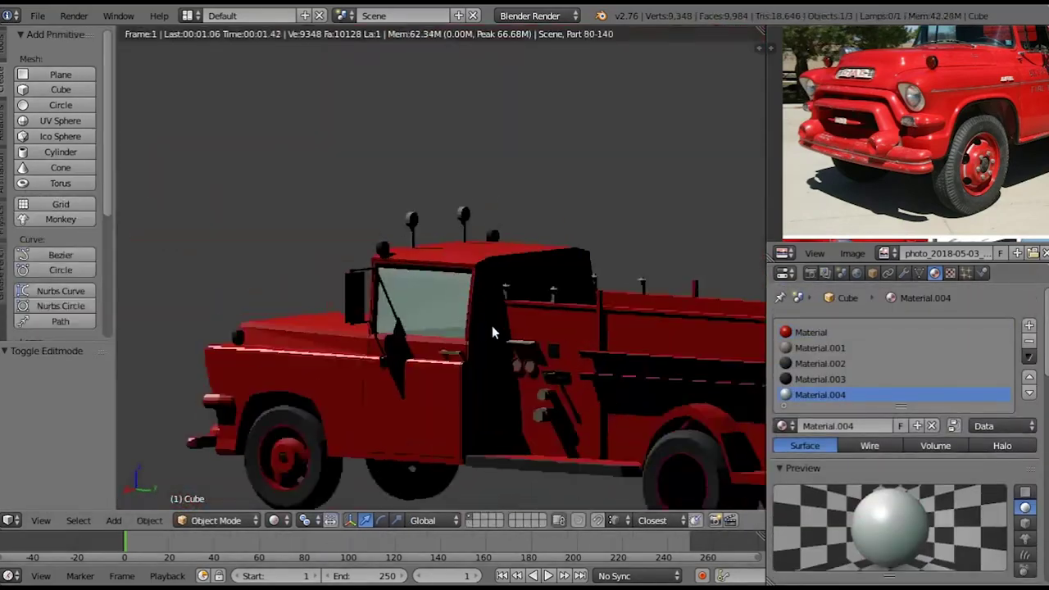
key("shift+z")
Turn on Auto Smooth in the truck mesh data and shade the whole truck smooth
key("KP_5")
scroll(370, 300, "down", 4)
left_click(919, 273)
left_click(781, 373)
left_click(28, 261)
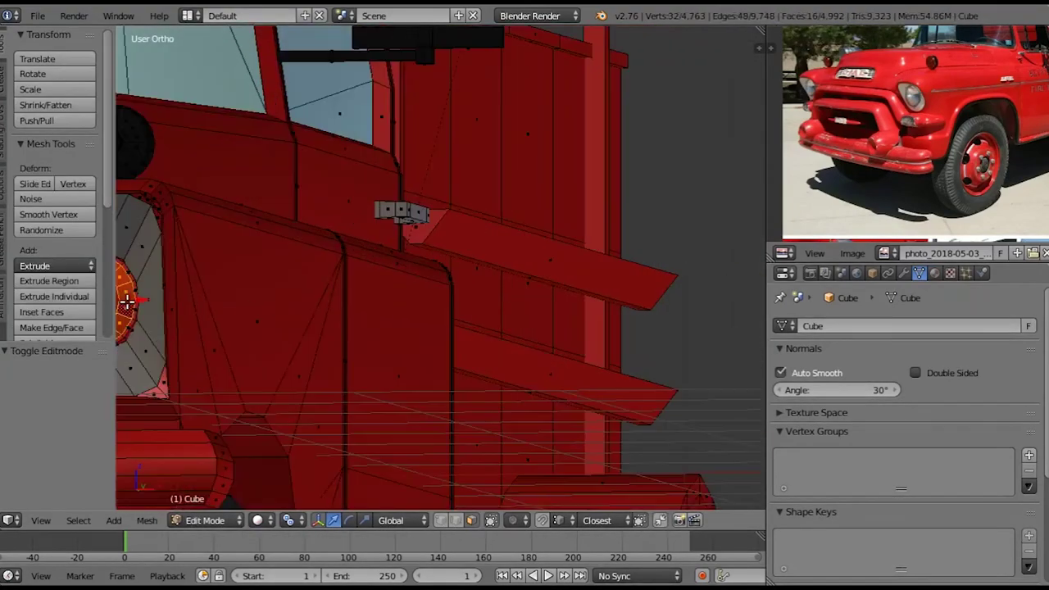
key("KP_Decimal")
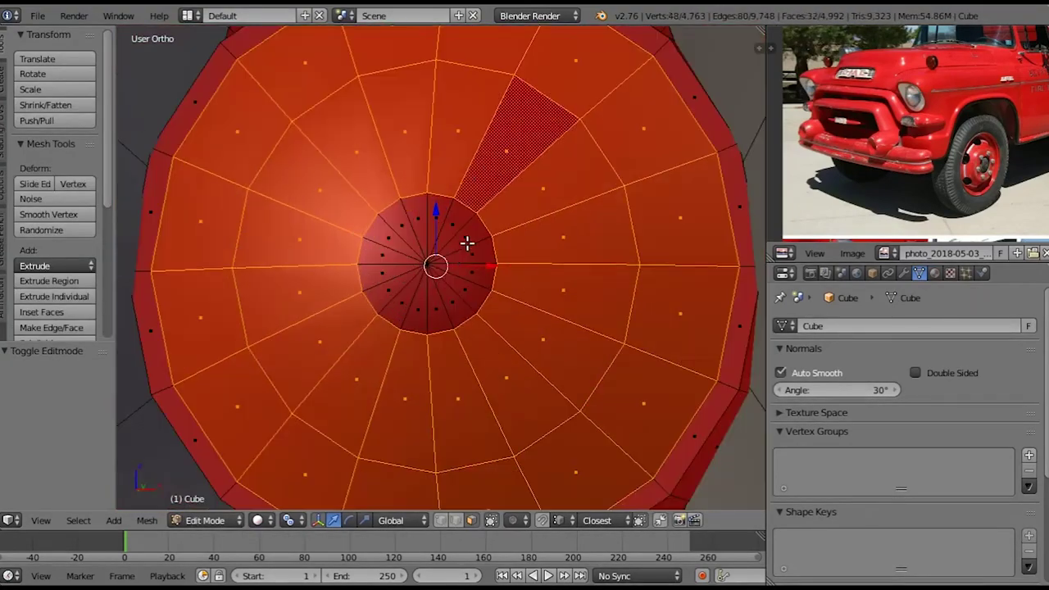
Give the headlight disc faces a new white Material.005
key("ctrl+KP_Add")
scroll(476, 279, "down", 5)
scroll(529, 304, "down", 3)
left_click(935, 273)
left_click(1028, 294)
left_click(878, 442)
key("Tab")
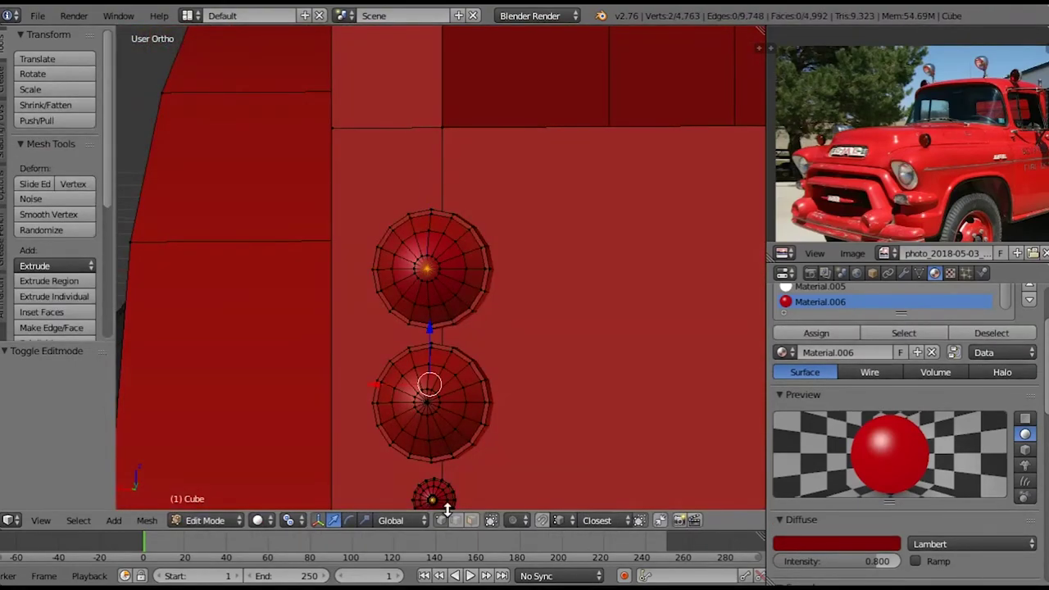
Orbit the view round to the truck's side to see the lamp domes
middle_click_drag(447, 510, 471, 492)
scroll(837, 377, "down", 5)
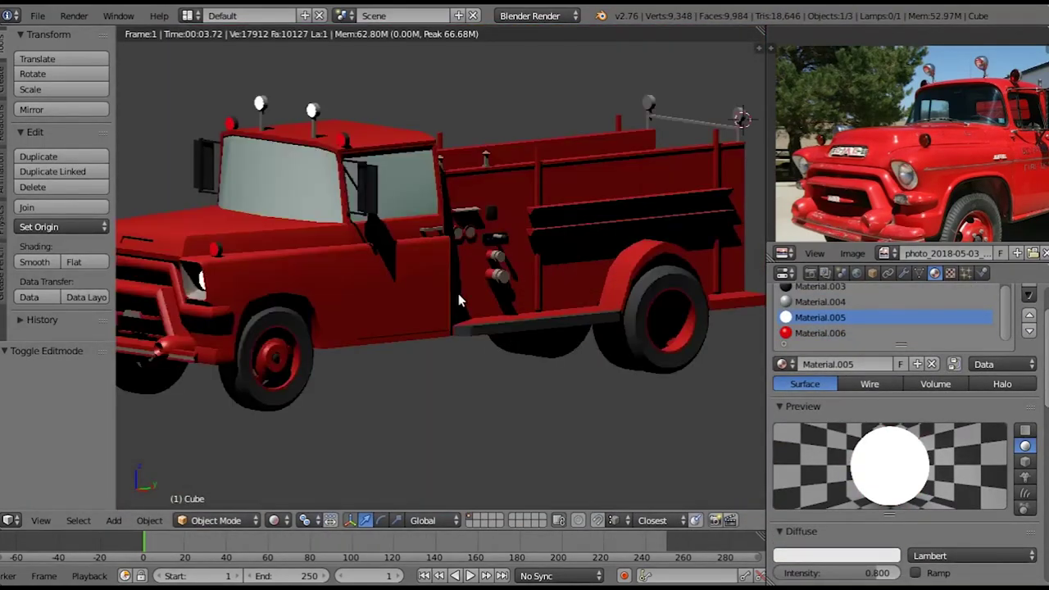
middle_click_drag(462, 308, 394, 283)
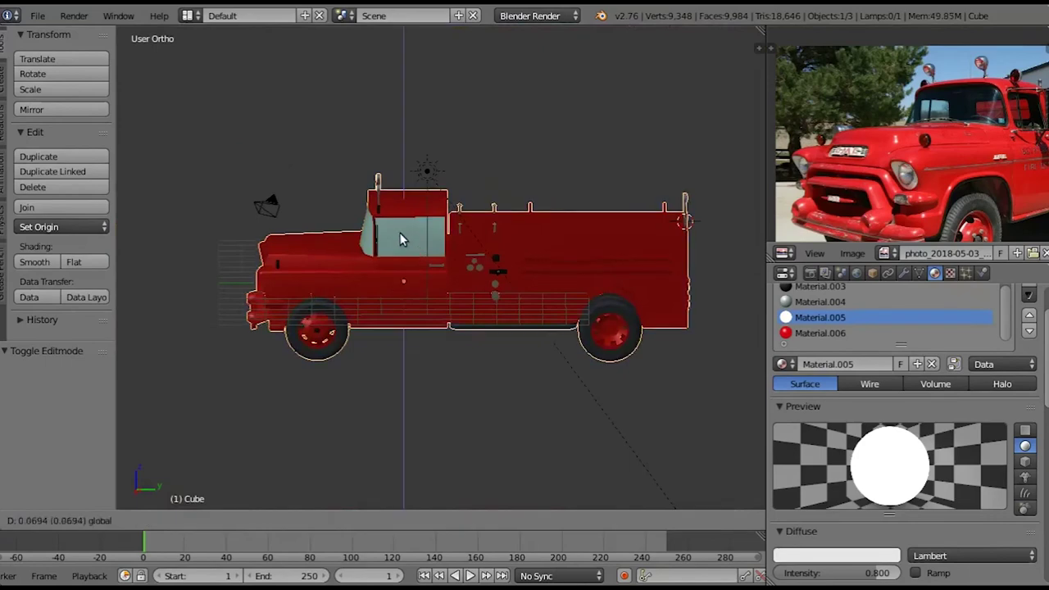
Add a plane at the scene centre and scale it up into a large ground
key("shift+s")
left_click(398, 311)
left_click(61, 75)
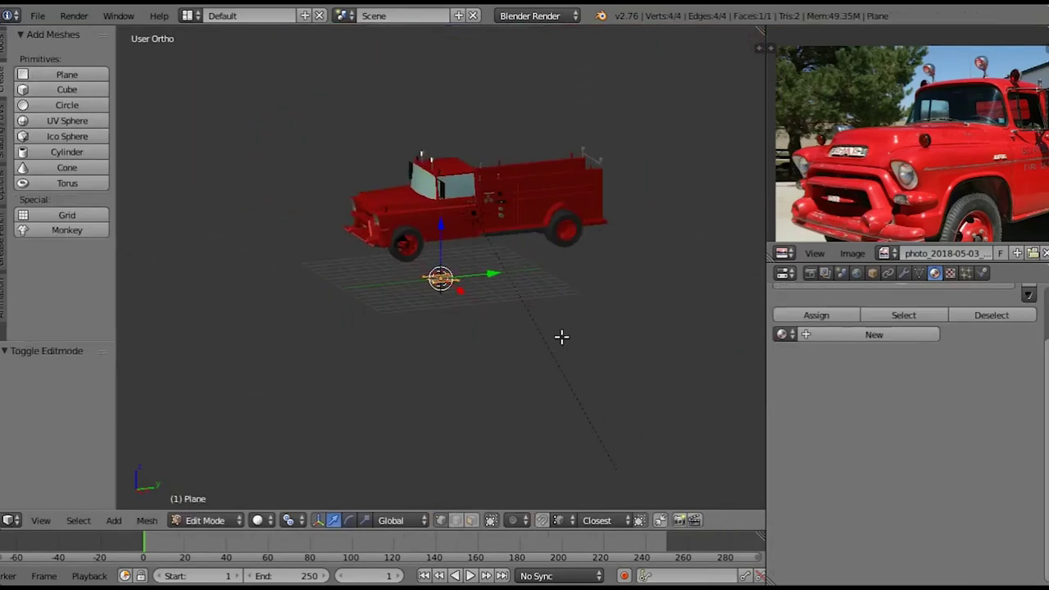
key("Tab")
key("s")
key("Return")
key("Tab")
Give the ground plane a new dark grey material (0.240)
left_click(874, 315)
left_click(837, 506)
left_click(907, 351)
Move the truck down along Z so it sits on the ground
right_click(548, 227)
key("g")
key("z")
left_click(513, 341)
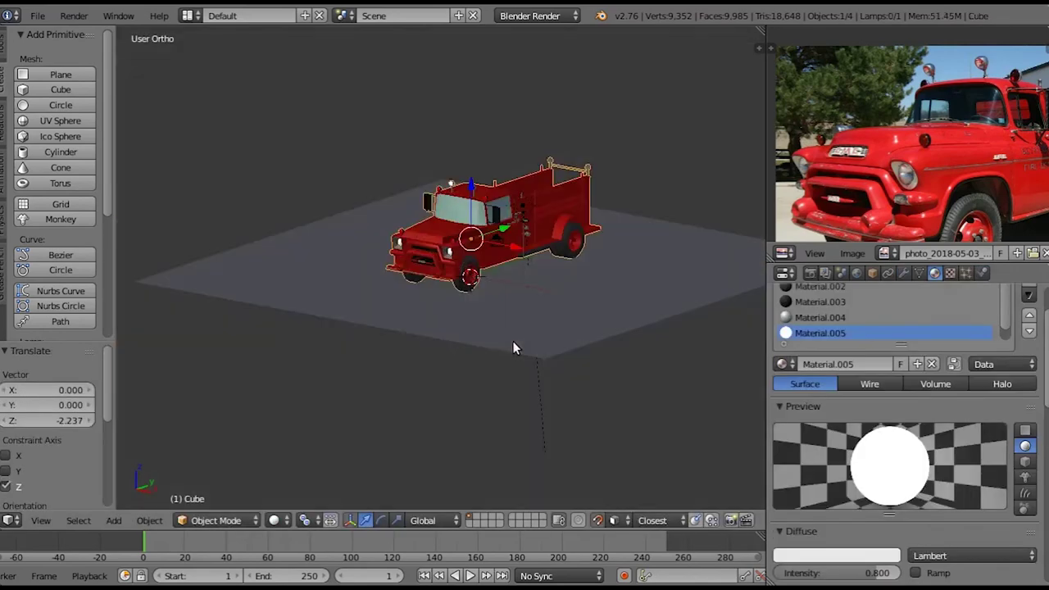
Give the world an orange zenith sky and enable environment lighting at energy 0.370
left_click(857, 273)
left_click(820, 533)
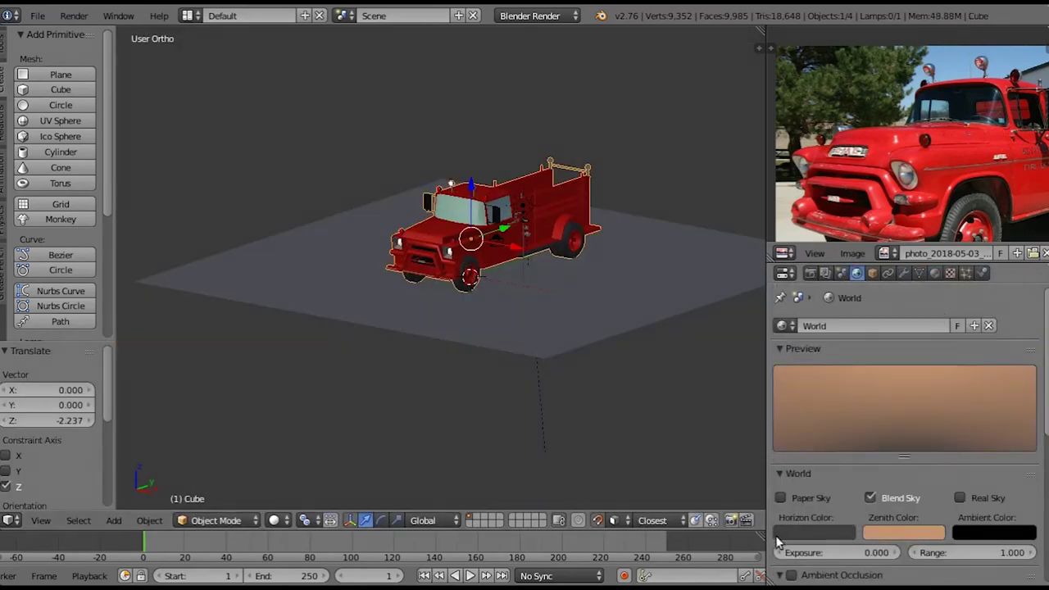
left_click(807, 533)
scroll(902, 410, "down", 5)
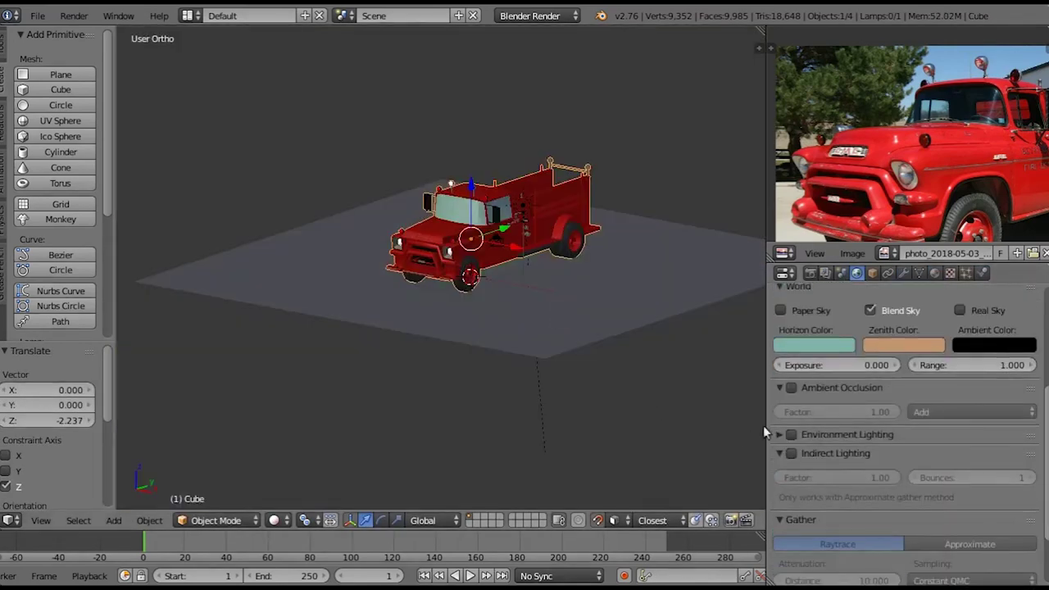
left_click(791, 434)
key("shift+z")
mouse_move(539, 311)
middle_mouse_down()
mouse_move(346, 304)
mouse_move(503, 292)
middle_mouse_up()
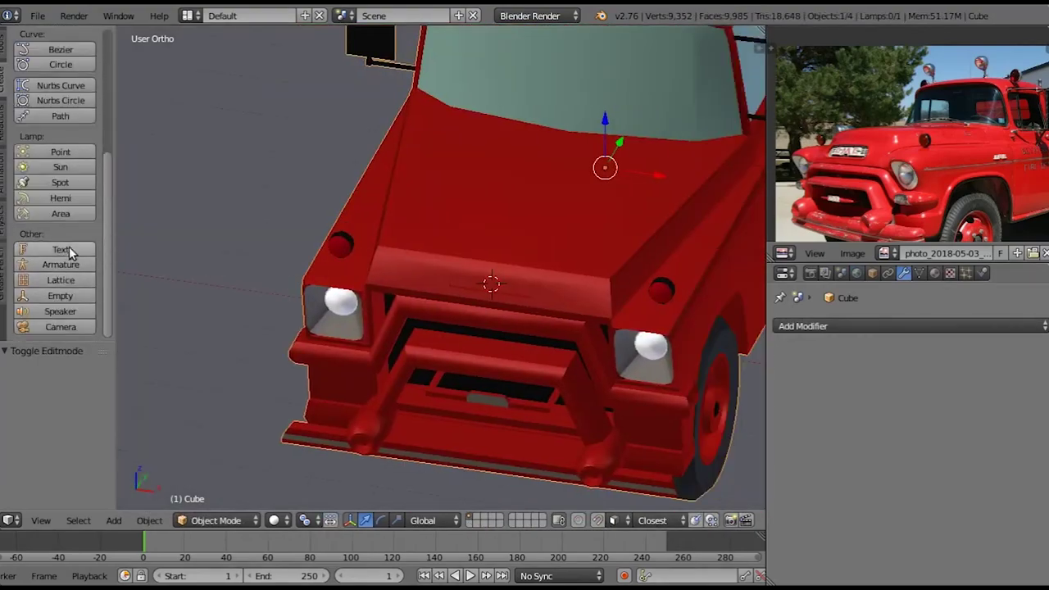
Add a new text object at the cursor on the selected grille part
left_click(60, 249)
key("z")
left_click(919, 273)
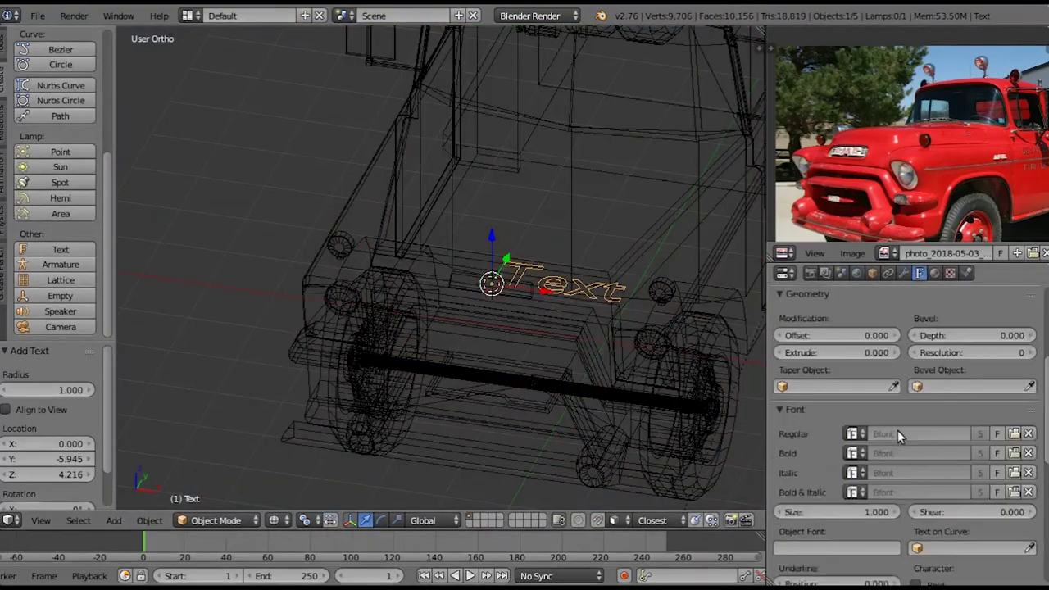
key("z")
scroll(532, 378, "up", 3)
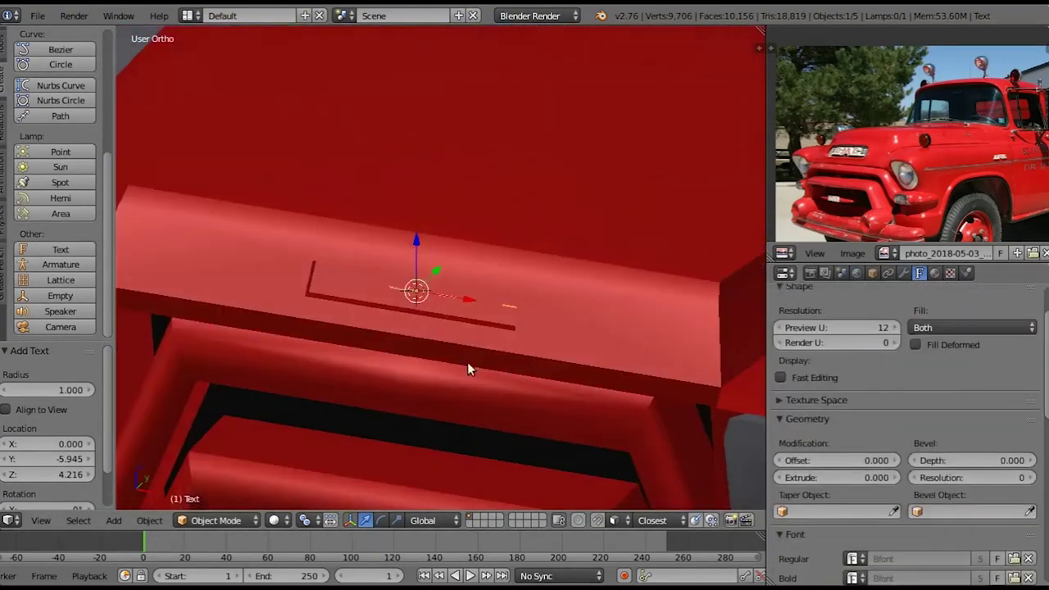
scroll(468, 362, "up", 2)
Replace the default text with the letters 'GMC'
key("Tab")
key("BackSpace")
key("BackSpace")
key("BackSpace")
type("C")
key("Tab")
key("z")
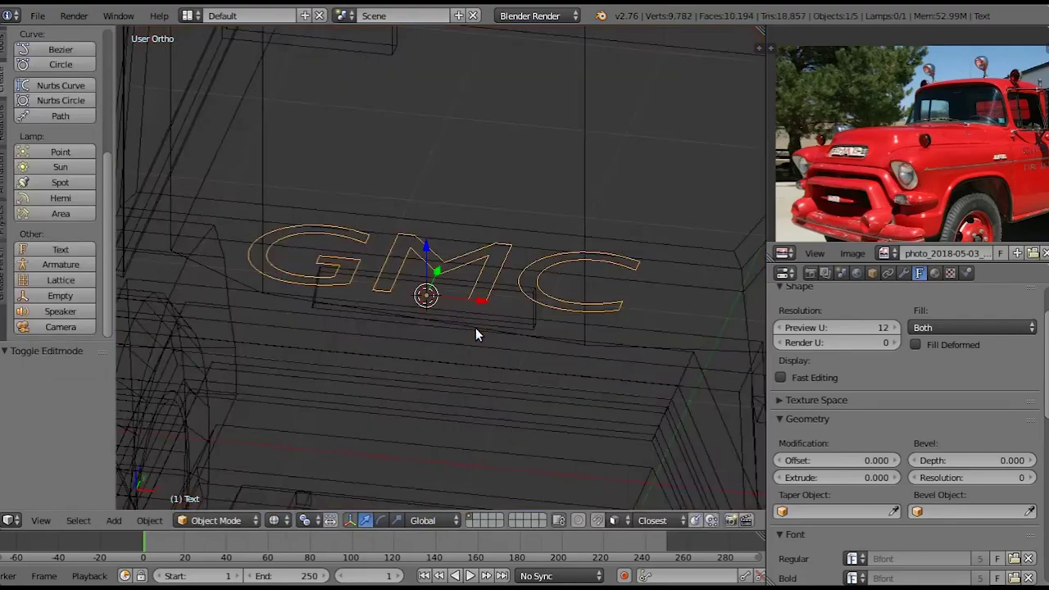
key("z")
key("z")
Move, rotate and scale the GMC text to 0.245 onto the truck's front
key("g")
key("y")
scroll(892, 283, "up", 2)
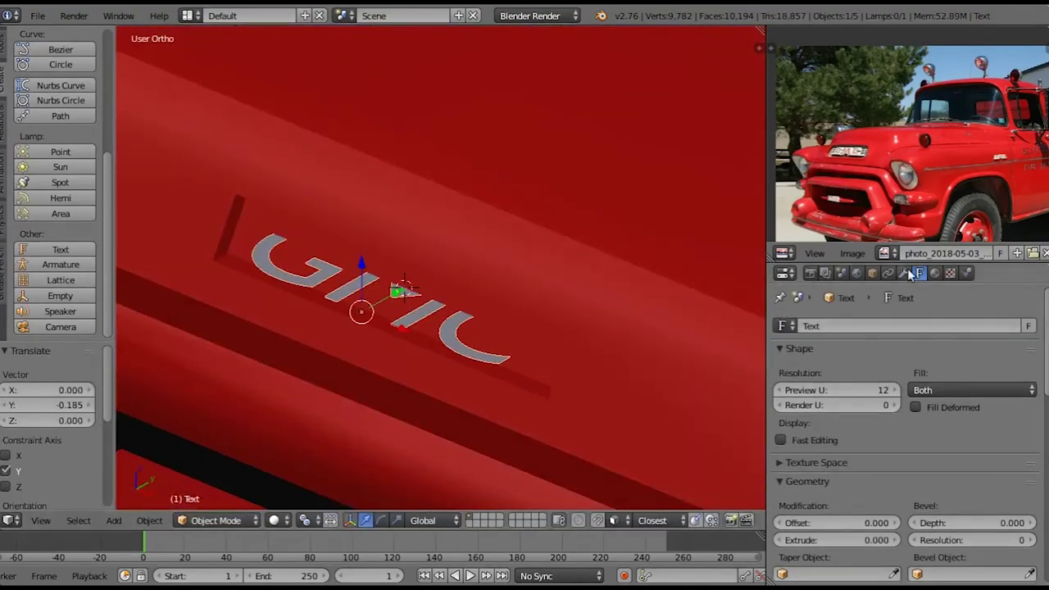
key("n")
middle_click_drag(457, 300, 340, 270)
key("KP_1")
key("KP_3")
Check the GMC badge from side and front views, then deselect and view the whole truck
key("z")
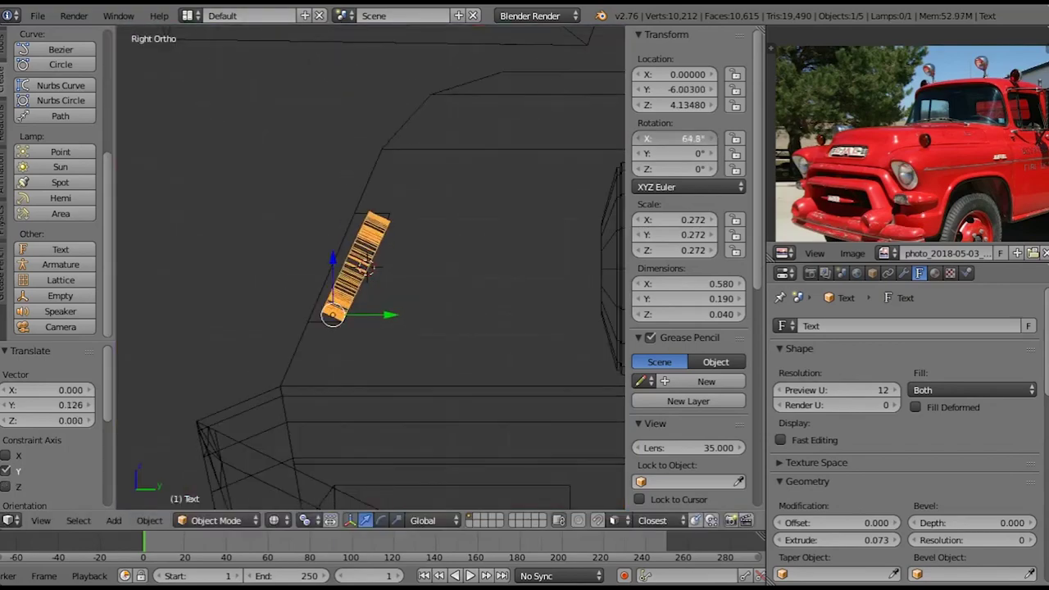
key("z")
mouse_move(389, 319)
middle_mouse_down()
mouse_move(343, 282)
mouse_move(386, 303)
middle_mouse_up()
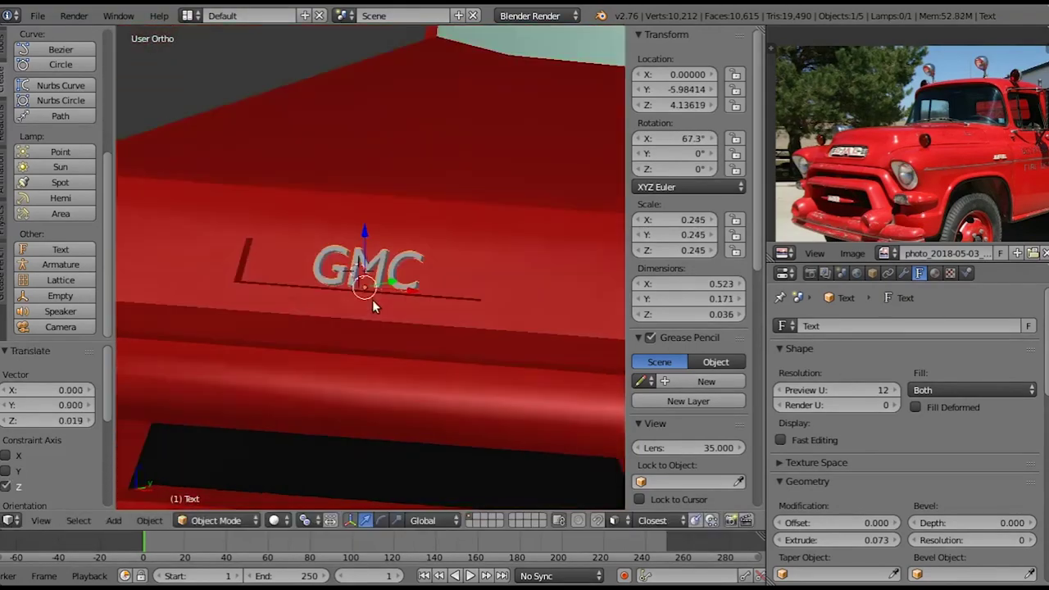
middle_click_drag(428, 337, 449, 346)
key("Tab")
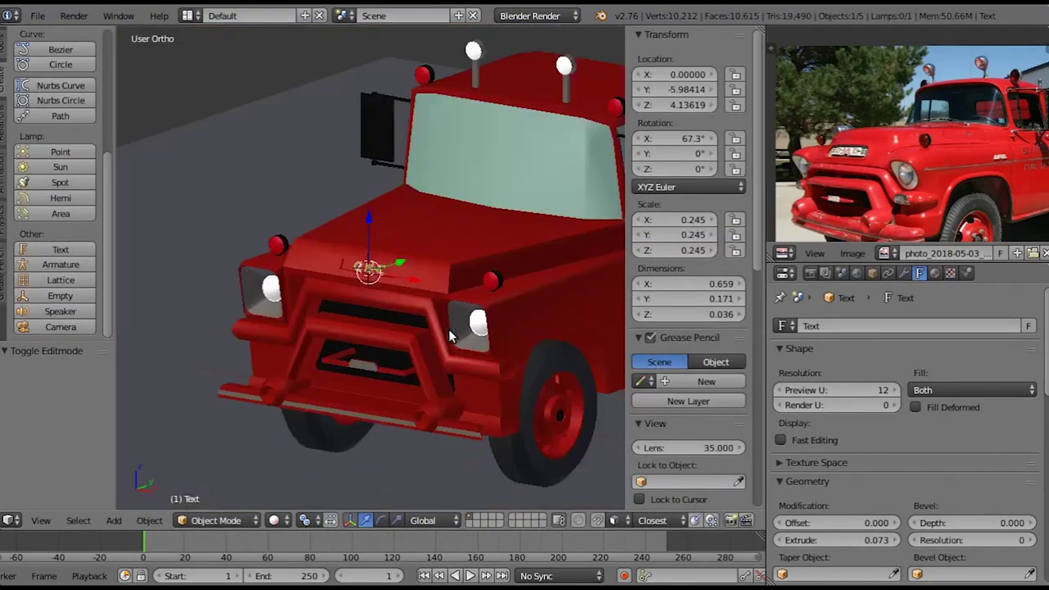
scroll(448, 329, "down", 2)
key("a")
middle_click_drag(444, 337, 570, 265)
scroll(569, 265, "down", 2)
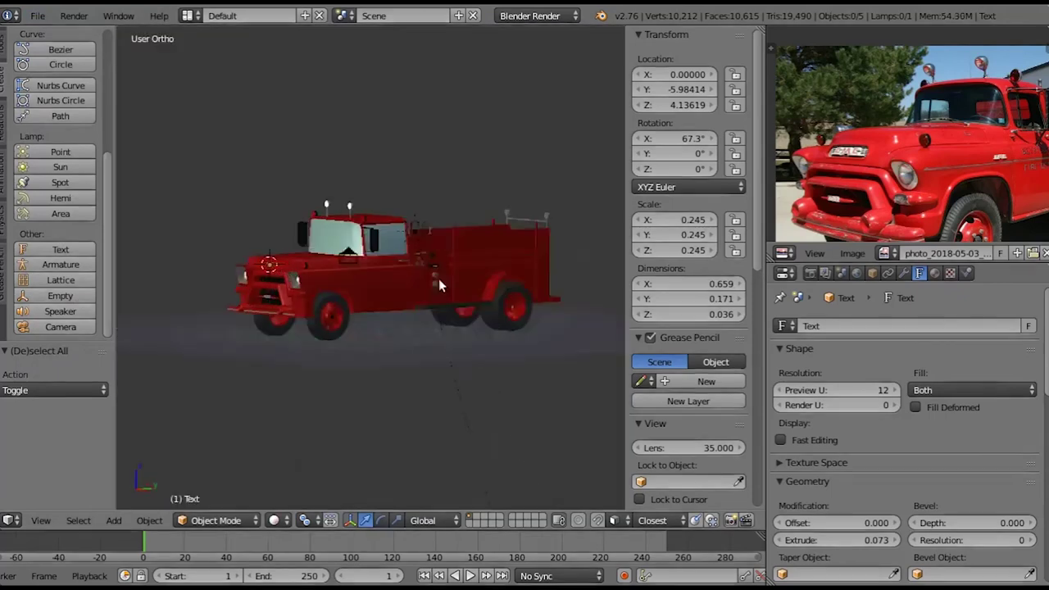
Swing the scene camera to a front three-quarter shot of the whole truck, rotation 87.224°, 0.688°, 34.523°
mouse_move(438, 279)
middle_mouse_down()
mouse_move(382, 300)
mouse_move(356, 260)
middle_mouse_up()
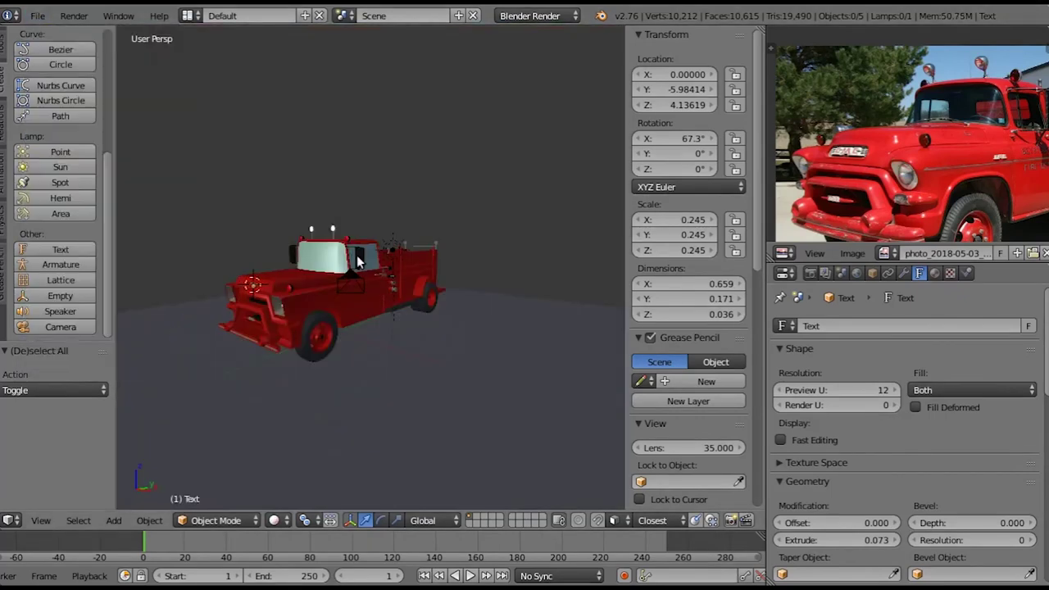
key("KP_0")
right_click(380, 293)
middle_click_drag(380, 293, 330, 272)
left_click(639, 424)
right_click(498, 197)
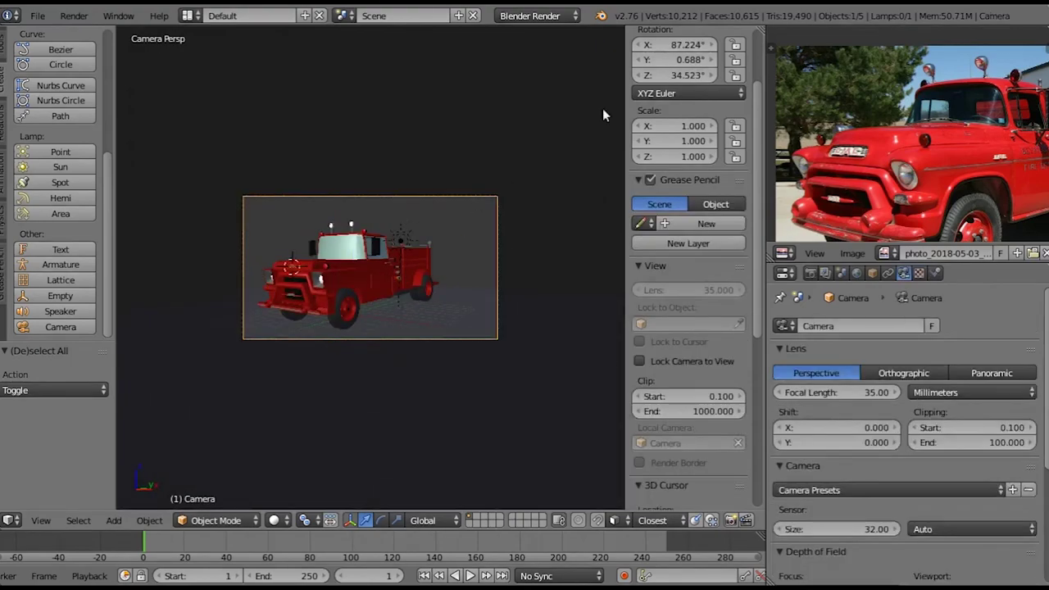